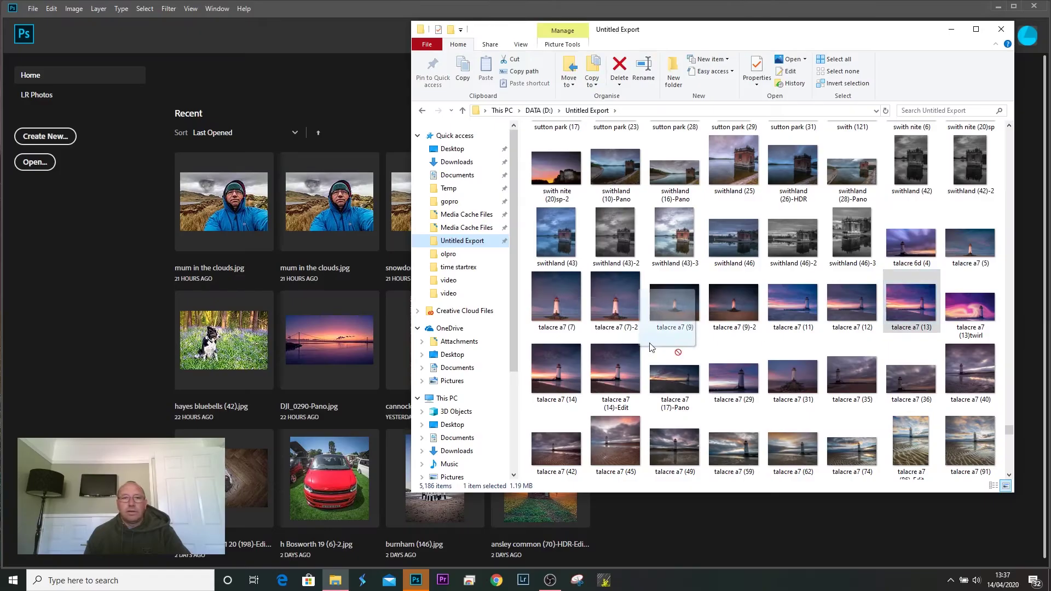
# Open the talacre a7 (13) photo from the Untitled Export folder in Photoshop.
pyautogui.moveTo(678, 350); pyautogui.dragTo(320, 389)
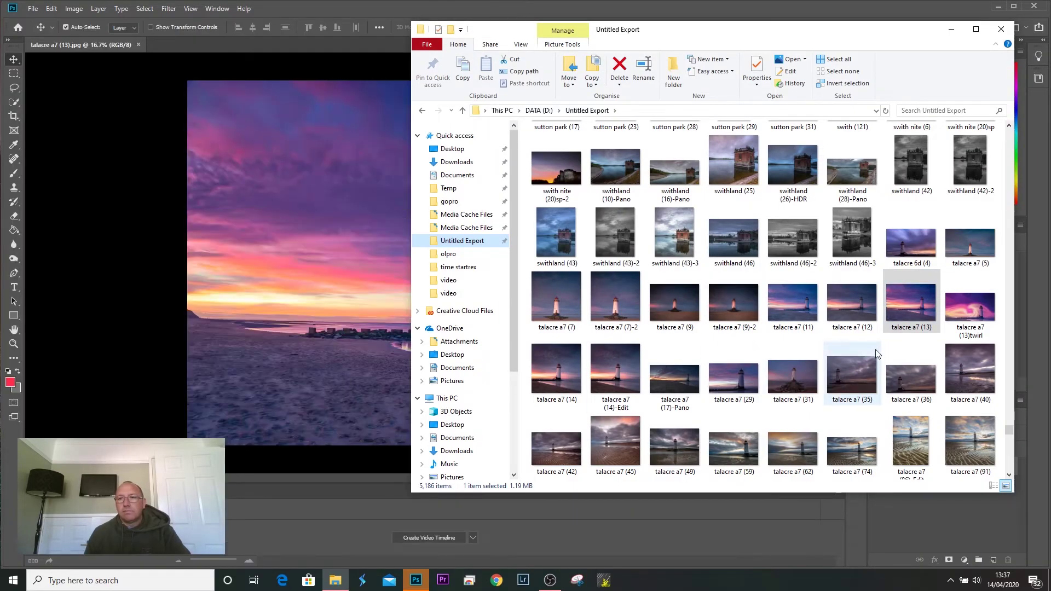
# View the example image talacre a7 (13)twirl maximized in Photos, and return to Photoshop.
pyautogui.click(971, 314)
pyautogui.doubleClick(970, 314)
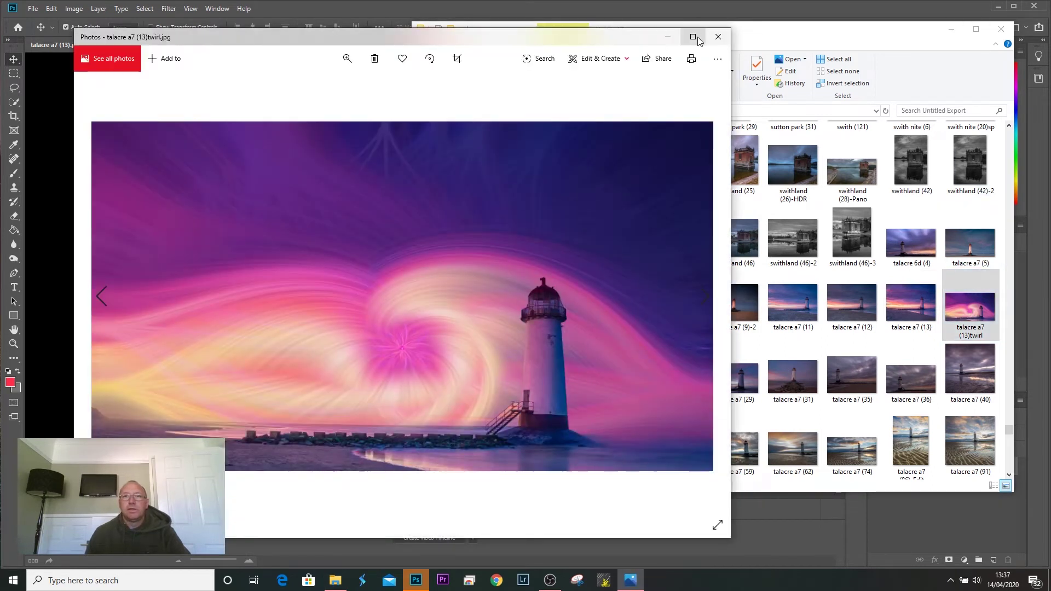
pyautogui.click(693, 37)
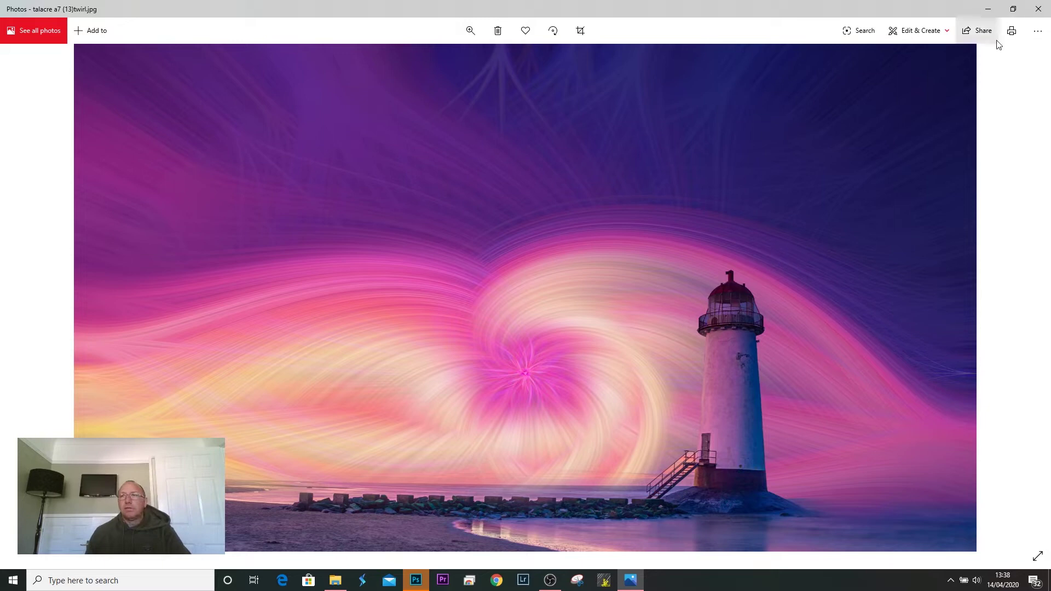
pyautogui.click(1038, 9)
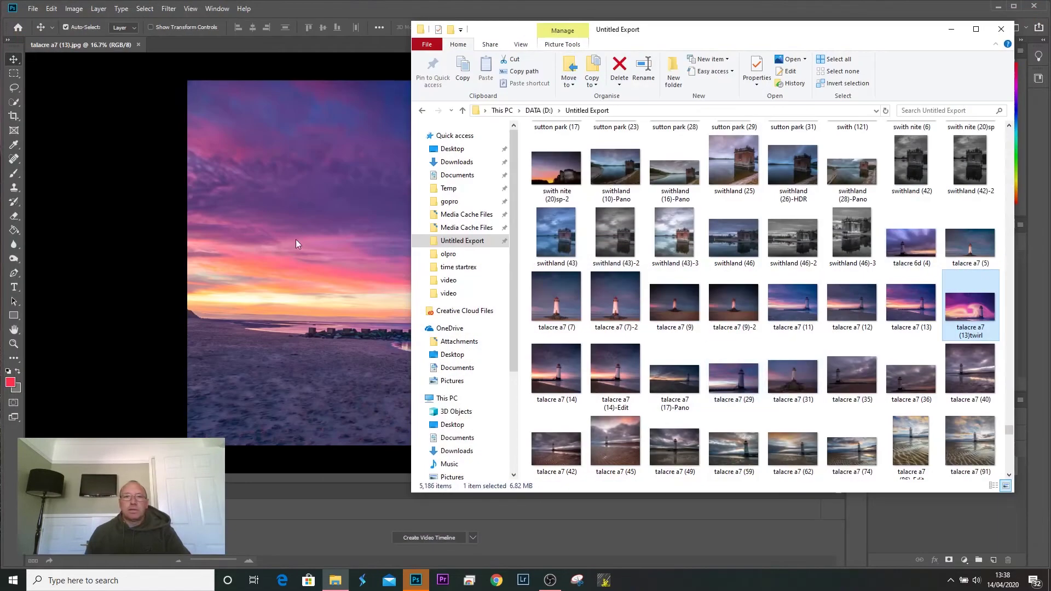
pyautogui.click(951, 30)
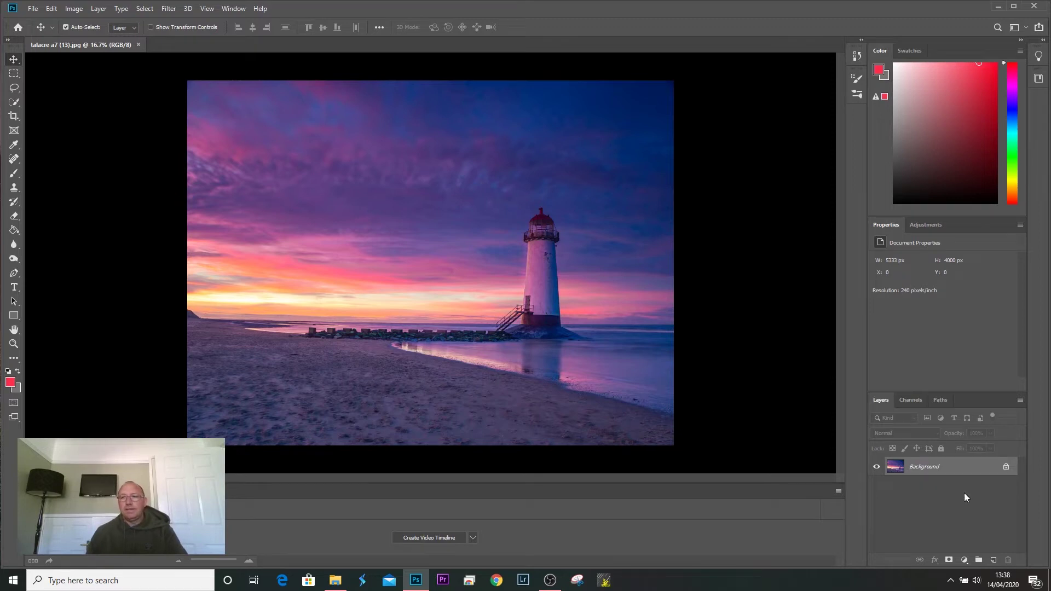
# Duplicate the Background layer twice and unlock the original Background layer.
pyautogui.rightClick(962, 468)
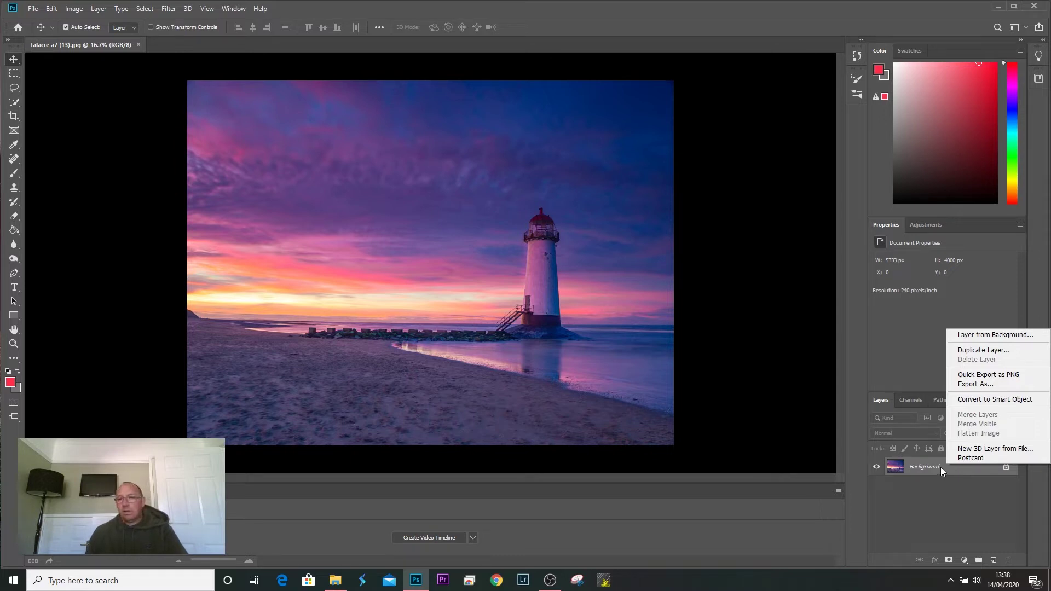
pyautogui.click(993, 350)
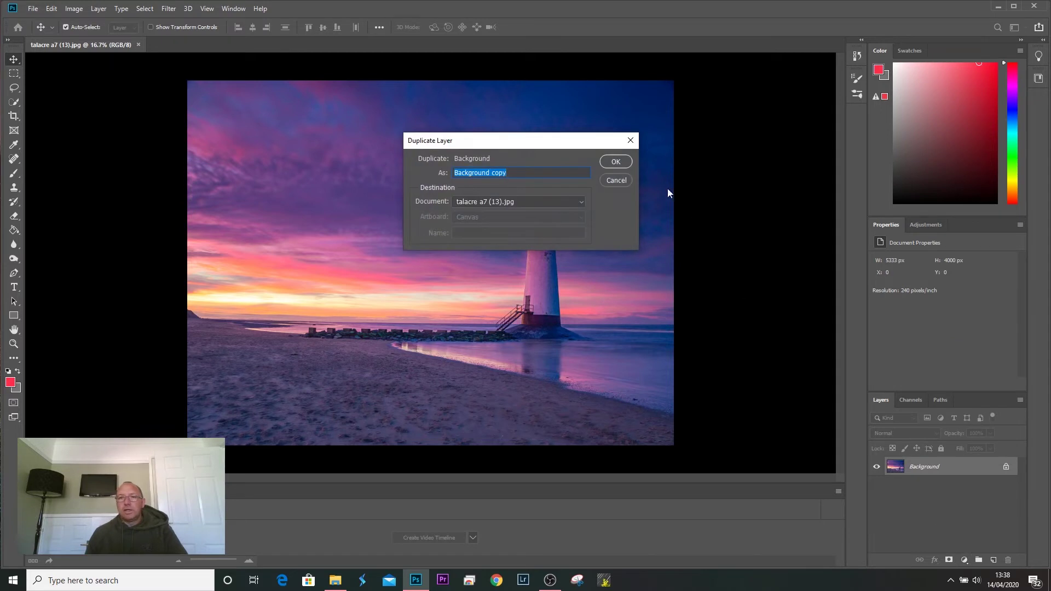
pyautogui.click(612, 165)
pyautogui.rightClick(938, 468)
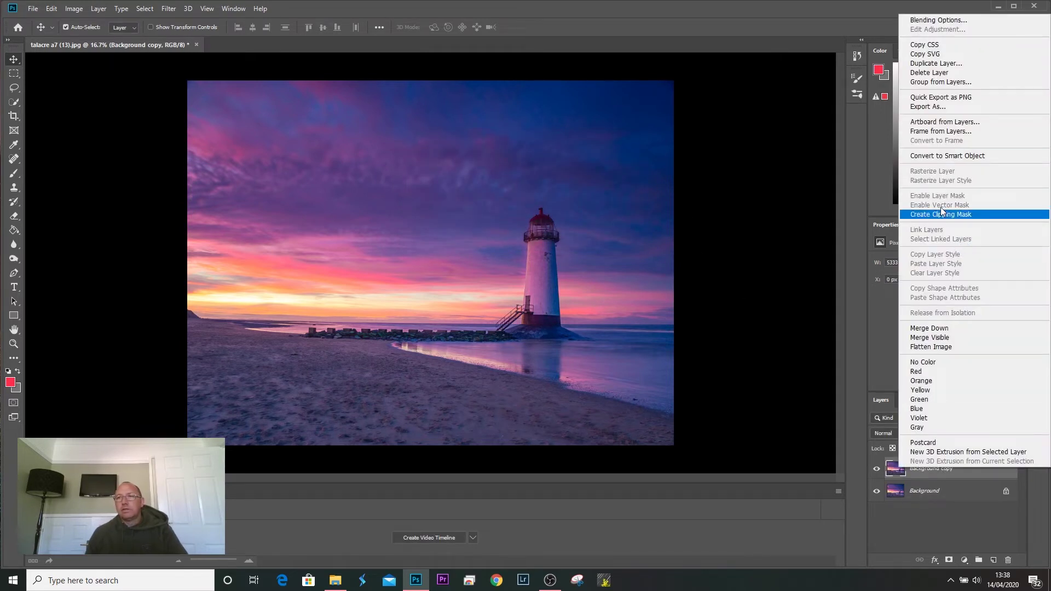
pyautogui.click(936, 63)
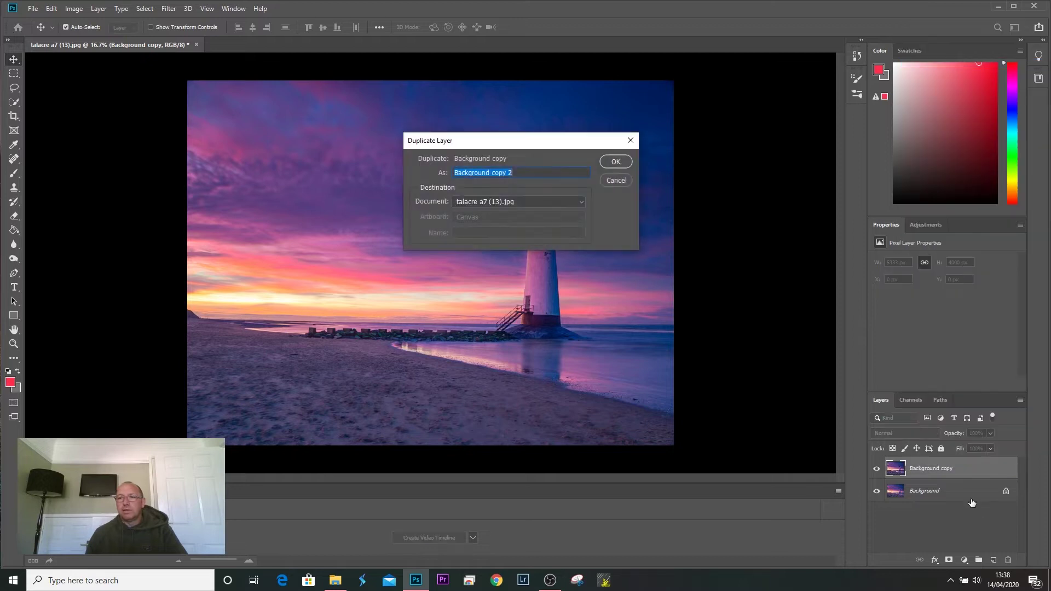
pyautogui.click(626, 164)
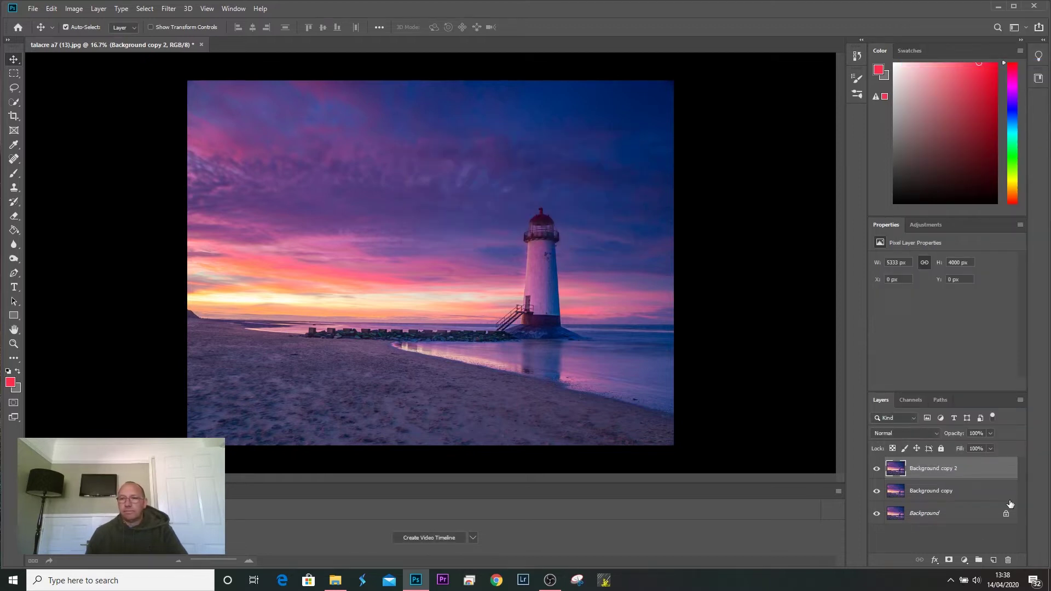
pyautogui.click(1005, 516)
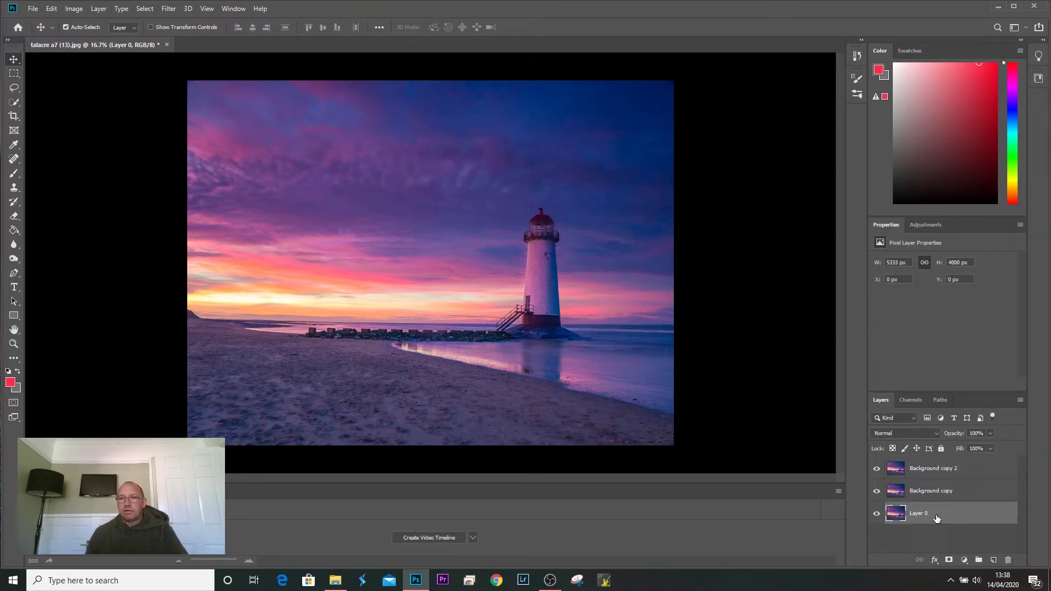
# Apply a Mezzotint filter of type Short Lines to the Background copy 2 layer.
pyautogui.click(935, 471)
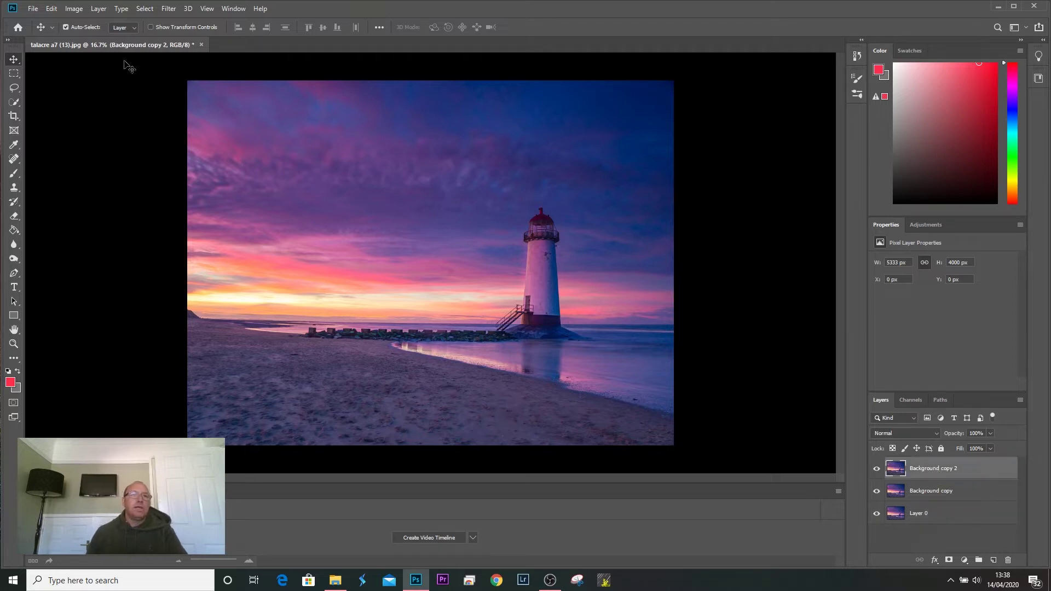
pyautogui.click(166, 9)
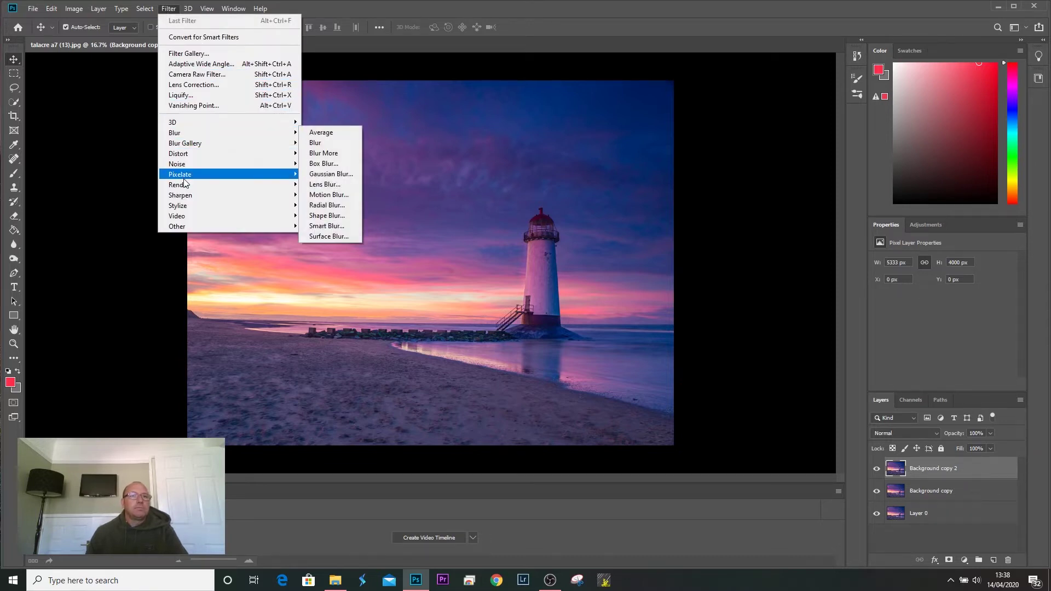
pyautogui.moveTo(184, 179)
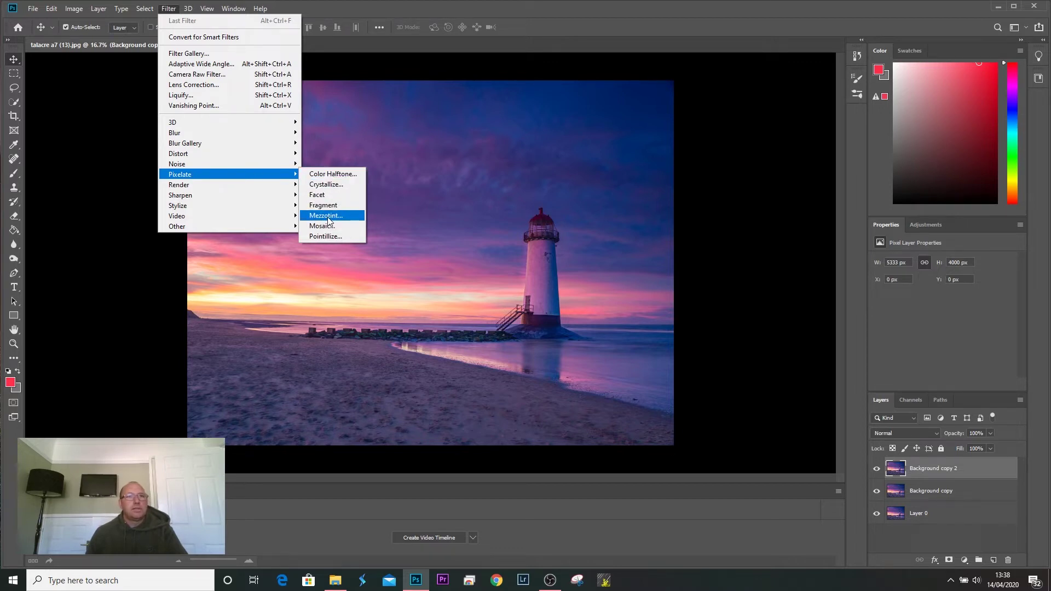
pyautogui.click(391, 261)
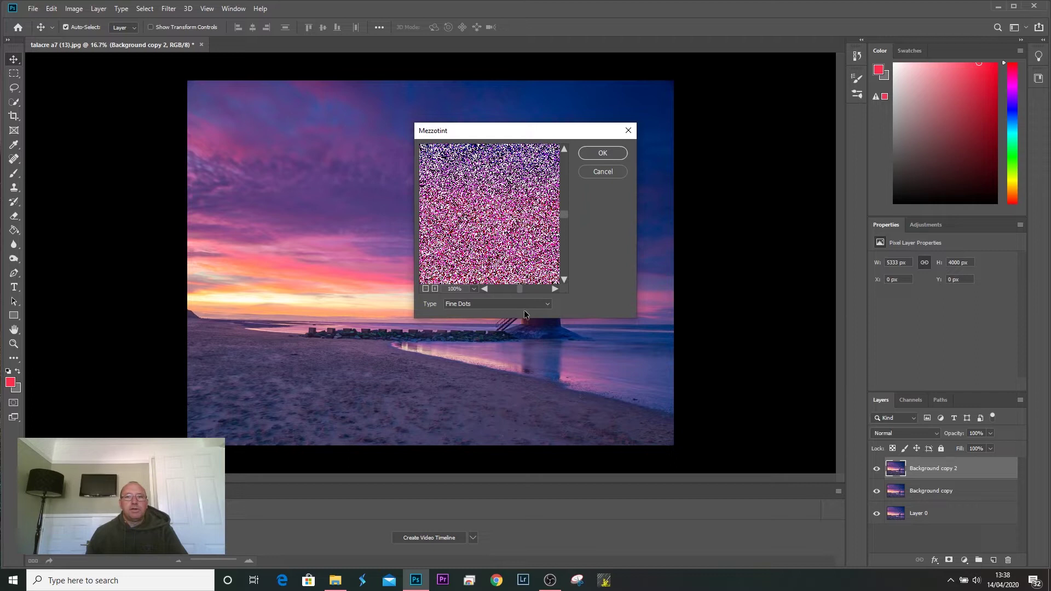
pyautogui.click(547, 303)
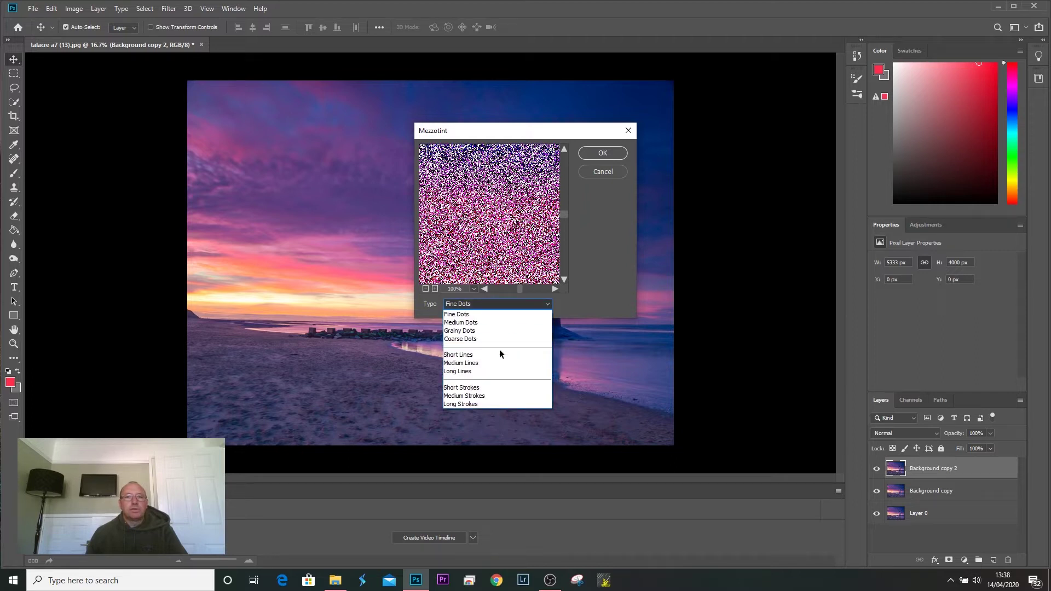
pyautogui.click(499, 355)
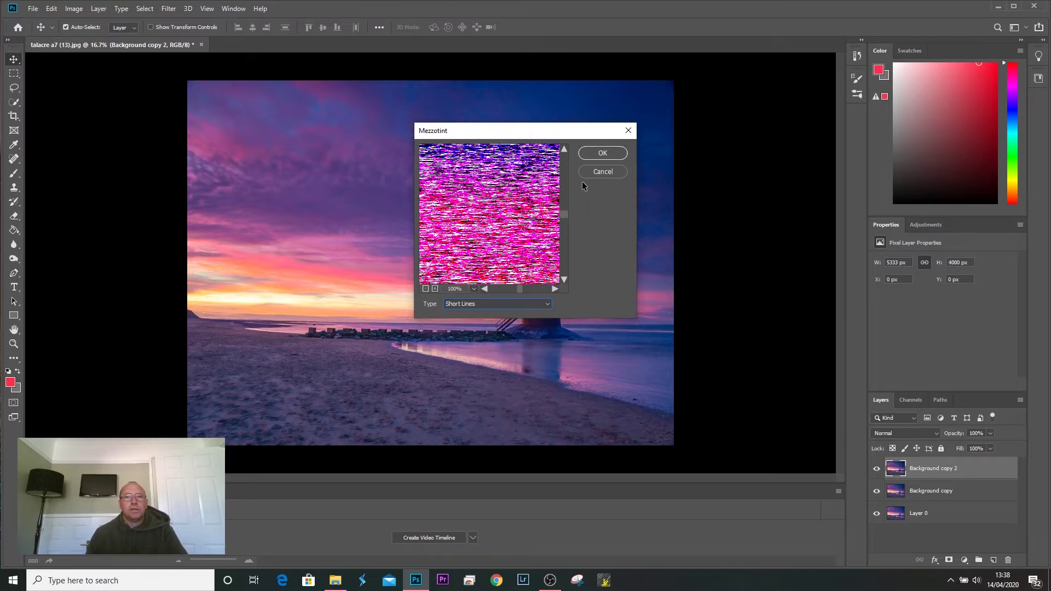
pyautogui.click(603, 154)
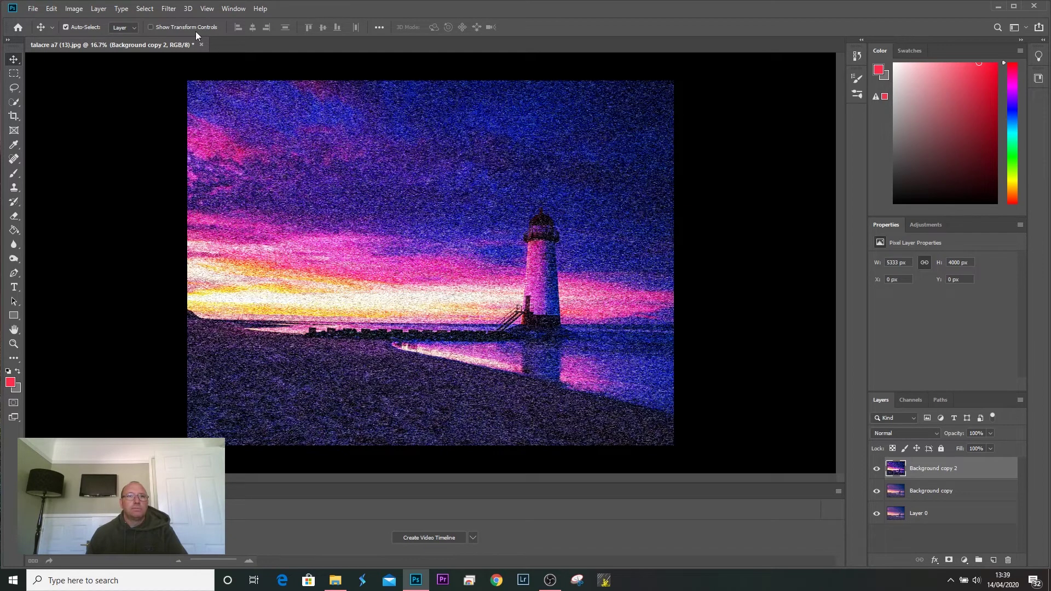
# Apply a Radial Blur to Background copy 2 using the Zoom method, Good quality and the maximum amount.
pyautogui.click(169, 9)
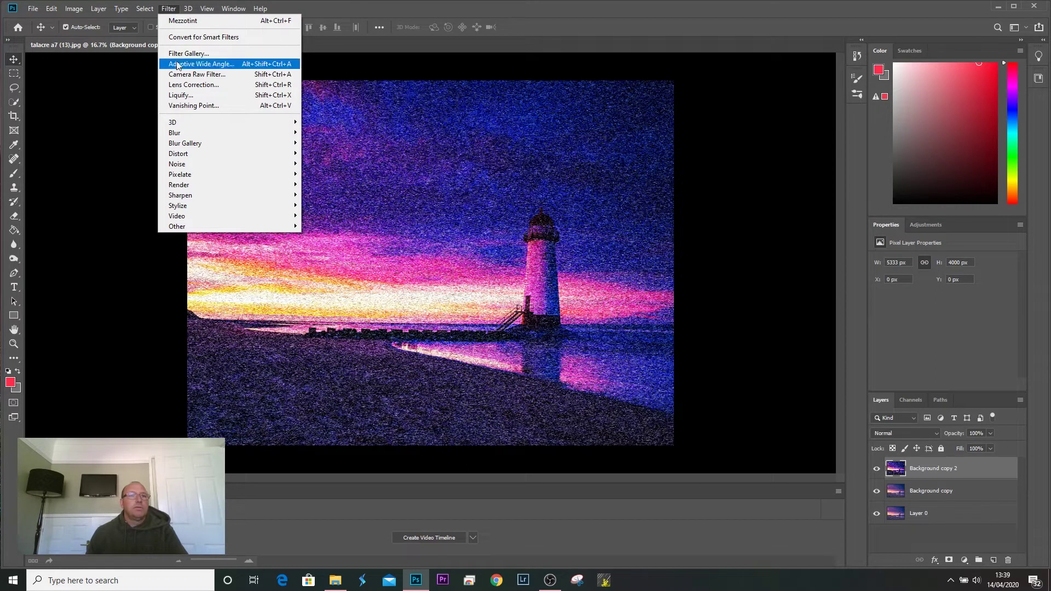
pyautogui.moveTo(194, 135)
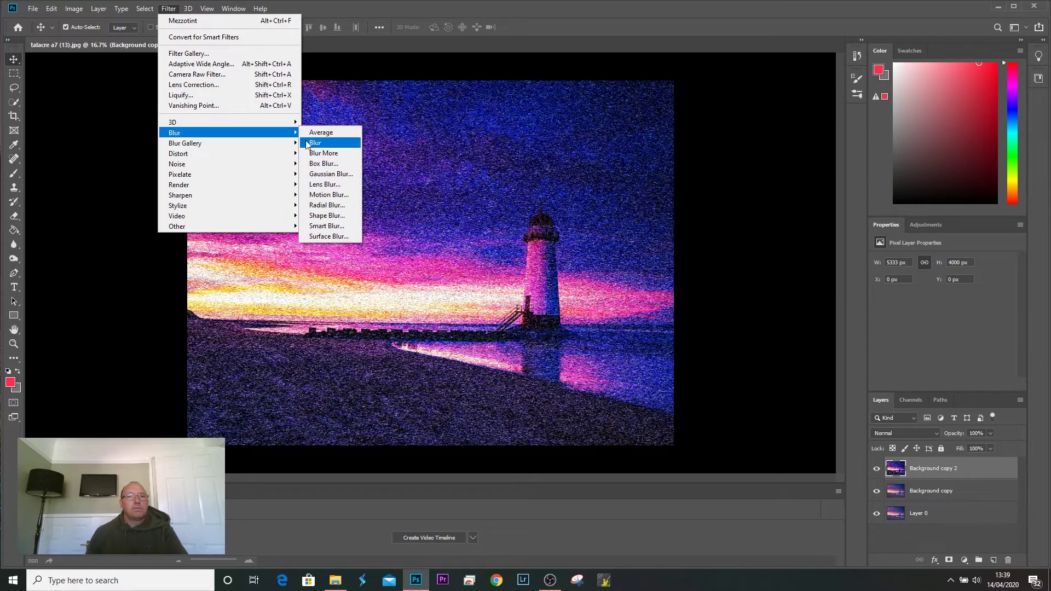
pyautogui.click(337, 206)
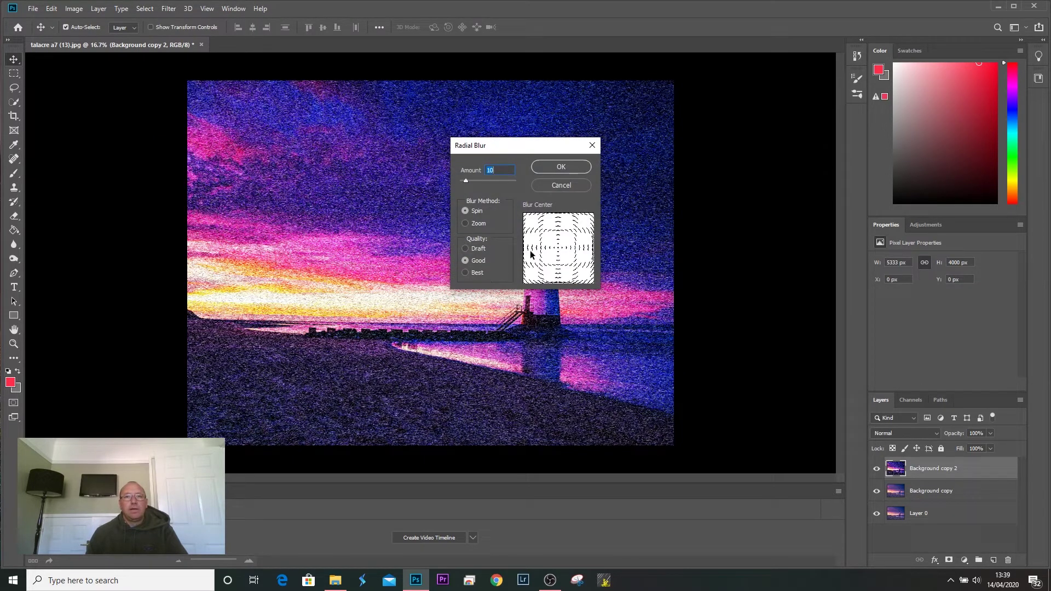
pyautogui.click(465, 223)
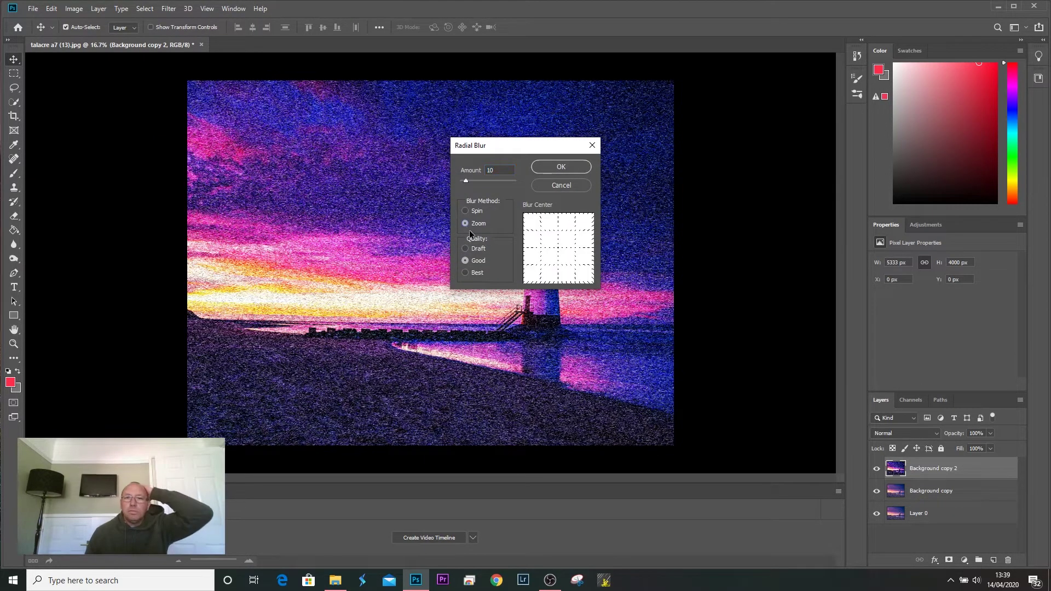
pyautogui.moveTo(466, 180); pyautogui.dragTo(521, 179)
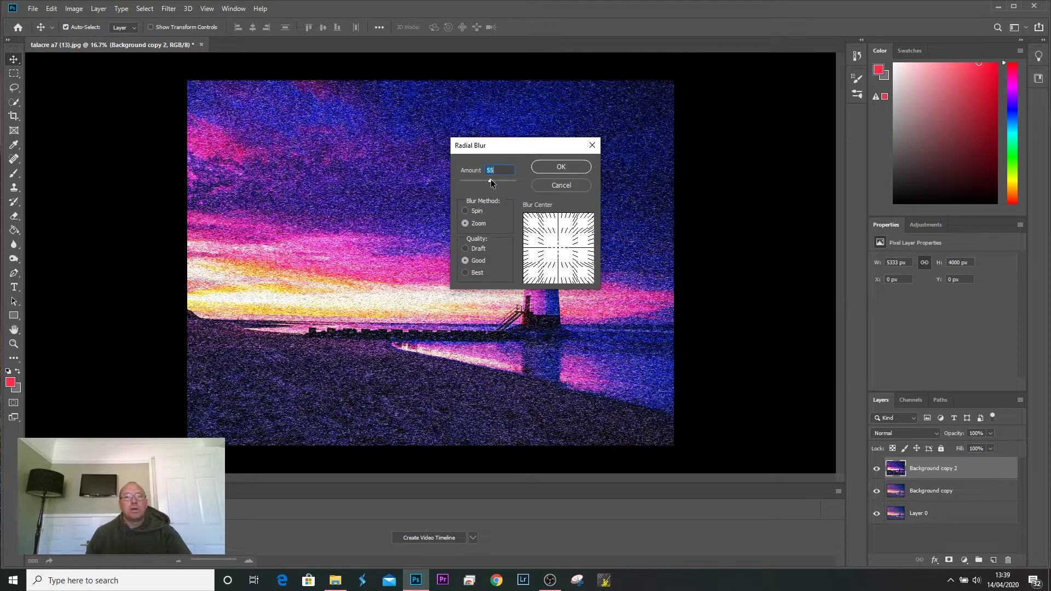
pyautogui.click(561, 167)
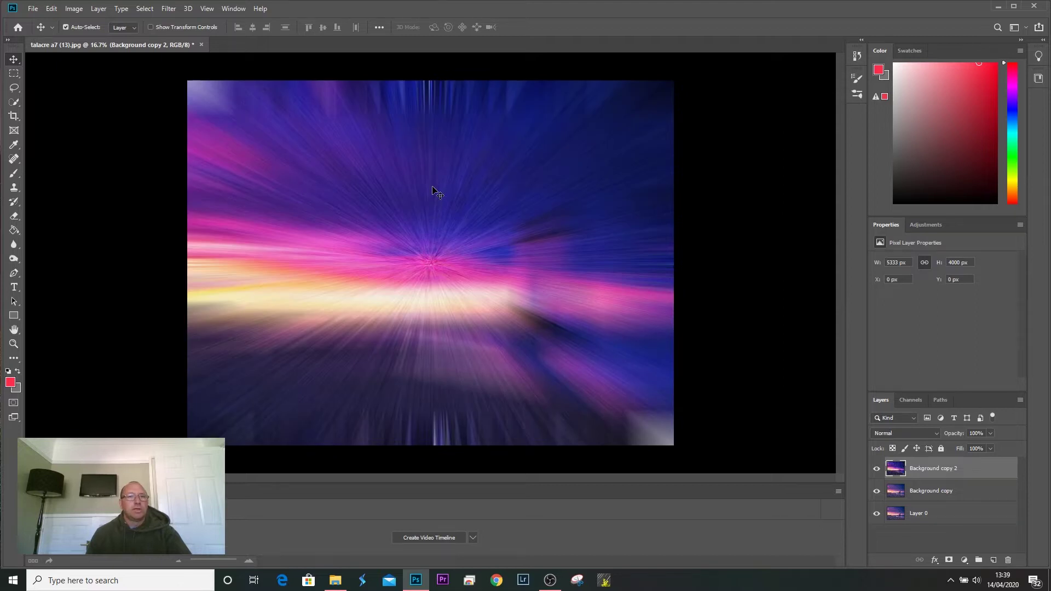
# Reapply the same Radial Blur filter three more times to smooth the streaks on Background copy 2.
pyautogui.click(169, 9)
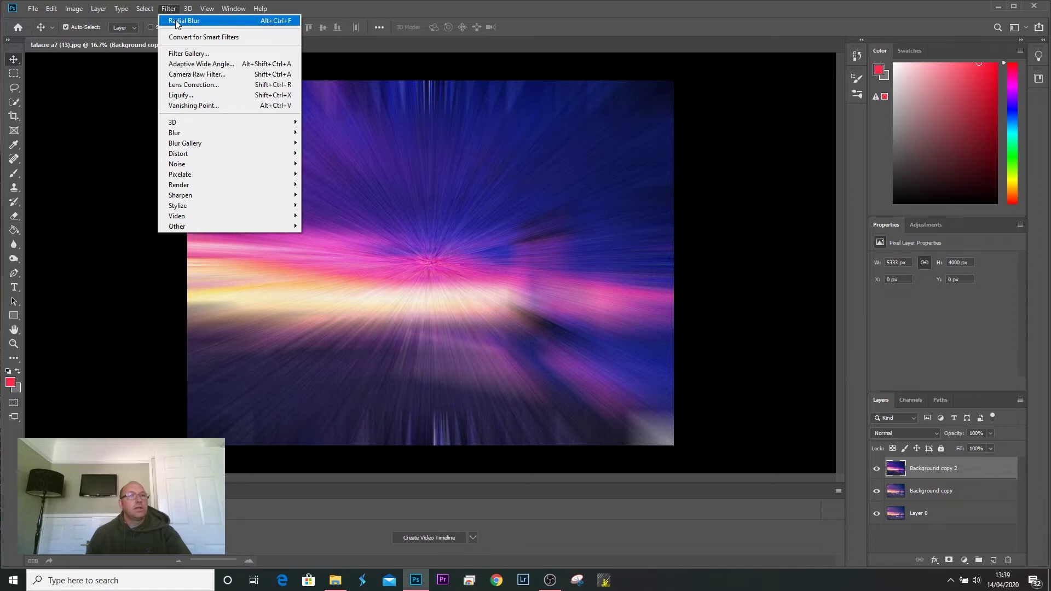
pyautogui.click(175, 23)
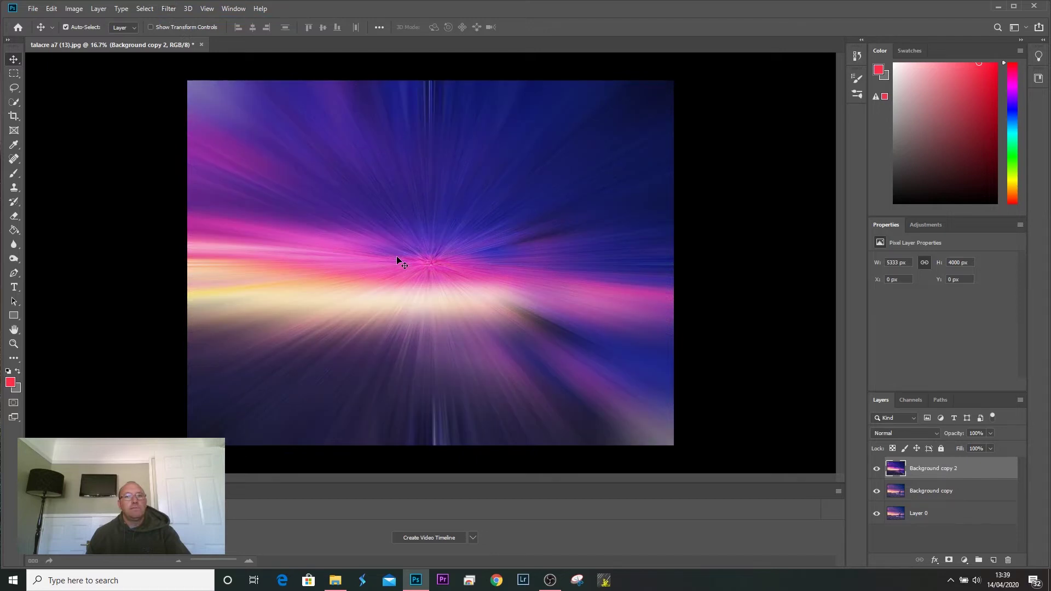
pyautogui.click(169, 9)
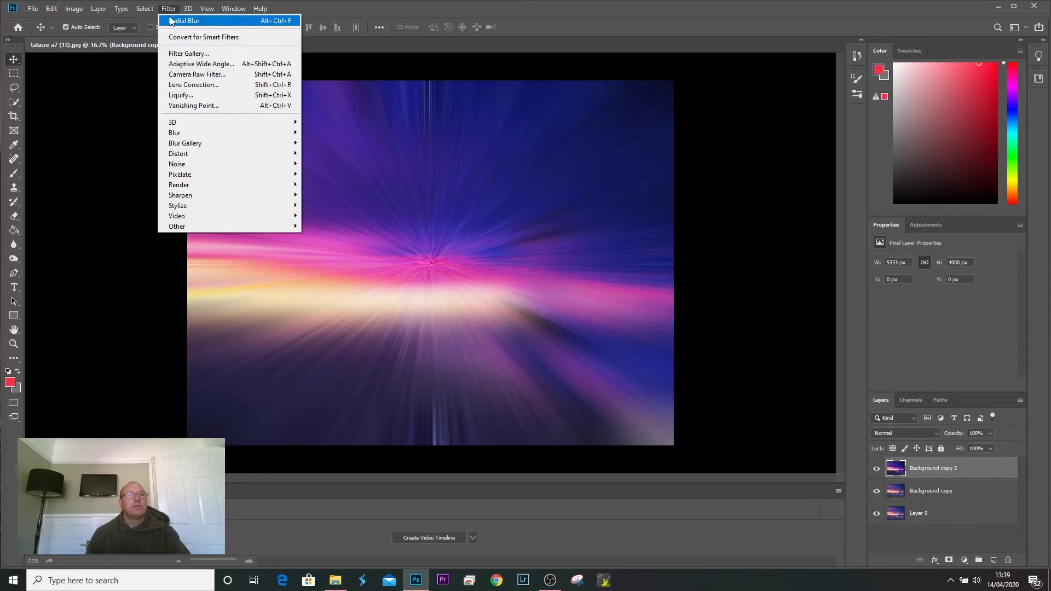
pyautogui.click(172, 21)
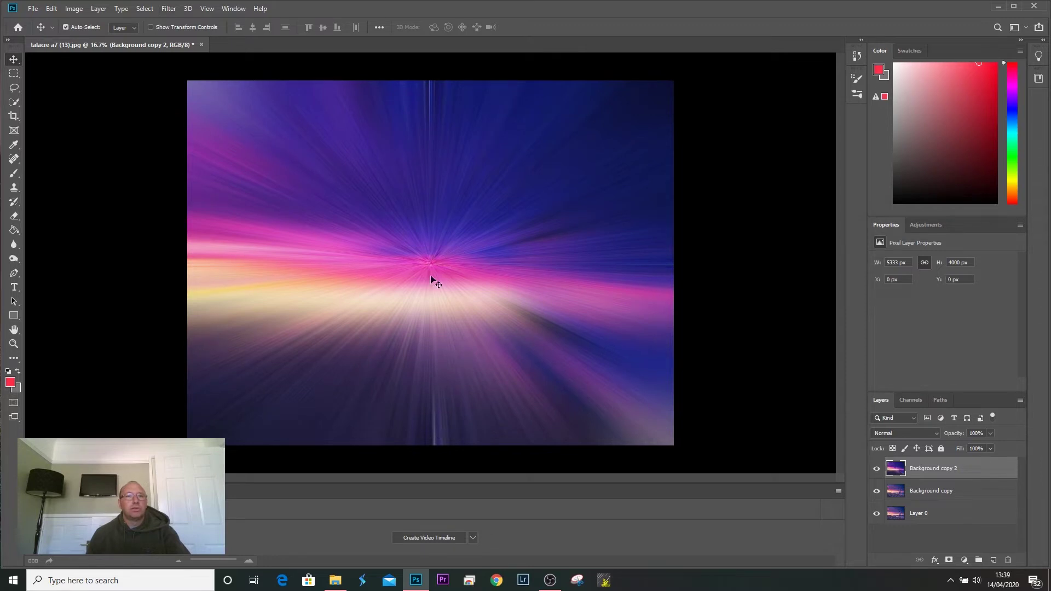
pyautogui.click(169, 8)
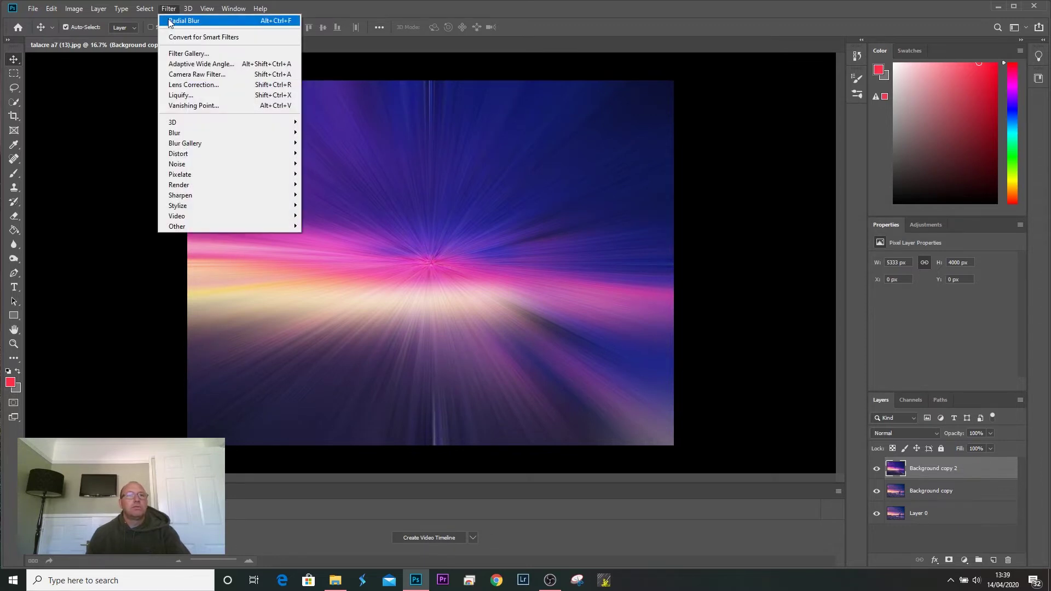
pyautogui.click(173, 21)
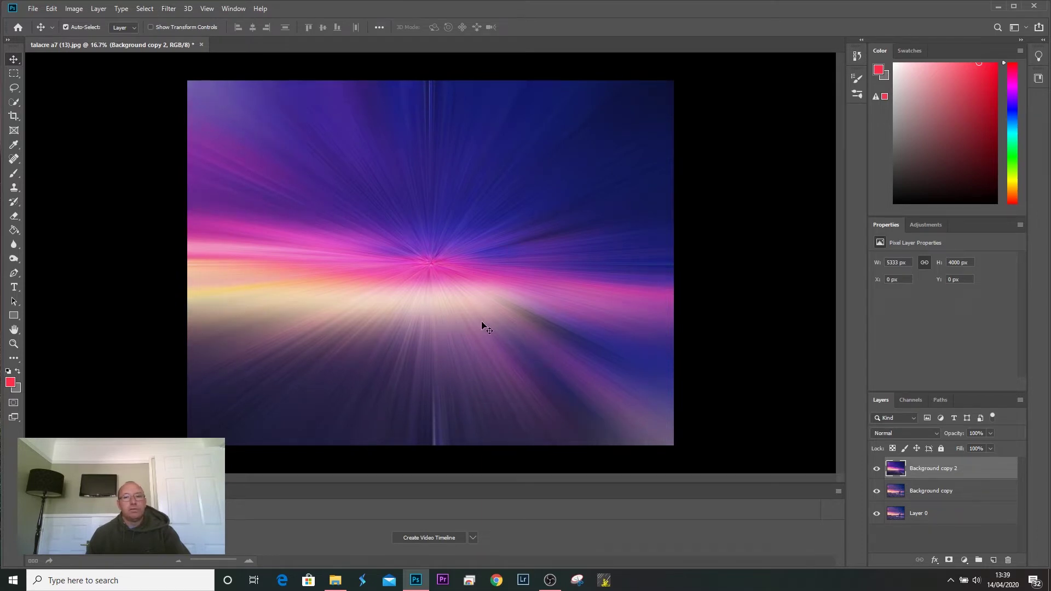
# Convert Background copy 2 to a Smart Object and apply a Twirl filter with an angle of 50°.
pyautogui.rightClick(972, 469)
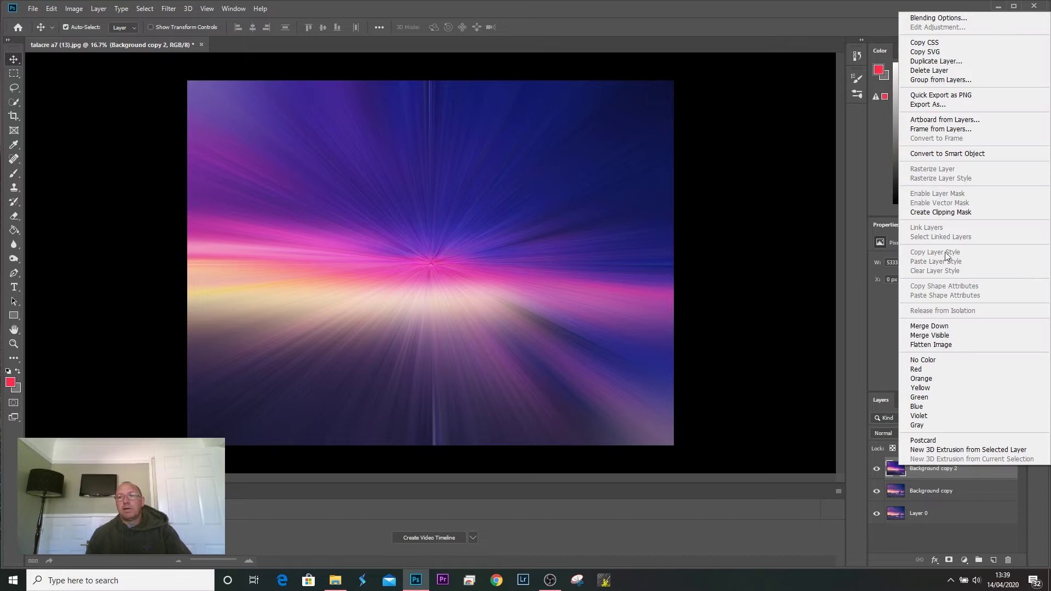
pyautogui.click(941, 156)
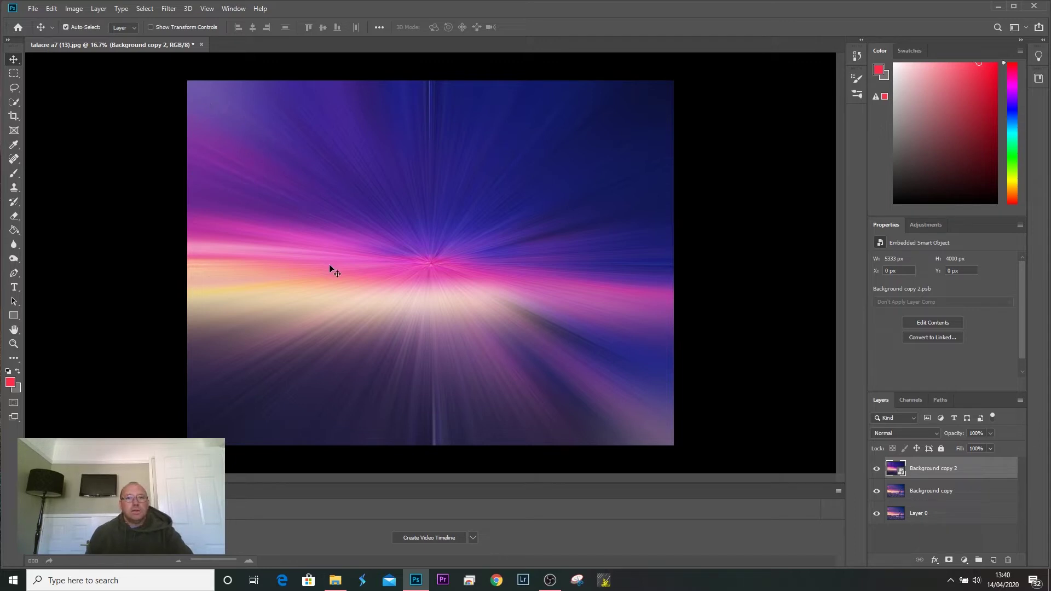
pyautogui.click(169, 9)
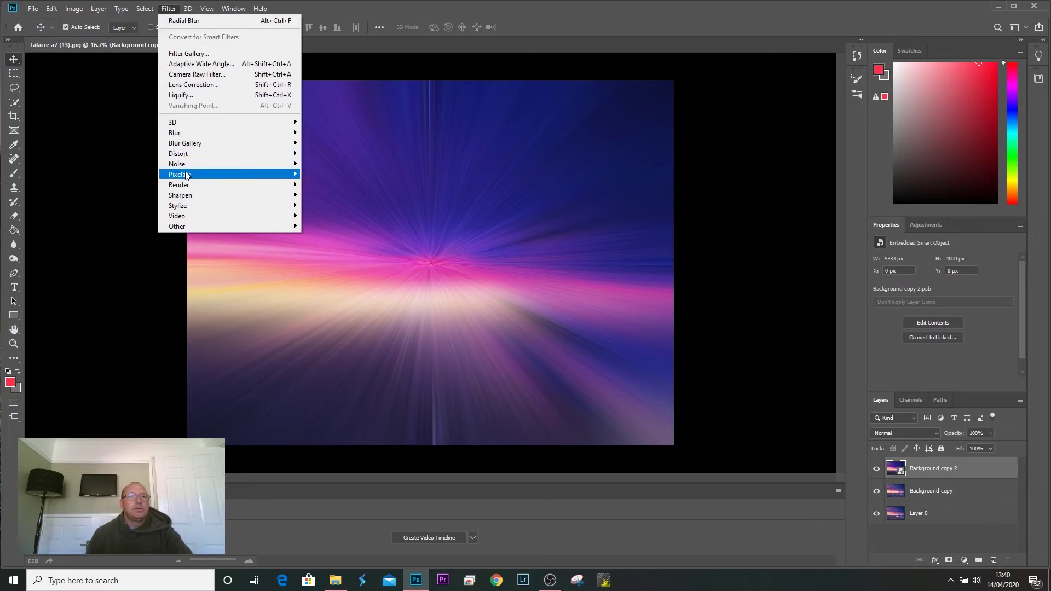
pyautogui.moveTo(186, 154)
pyautogui.click(335, 217)
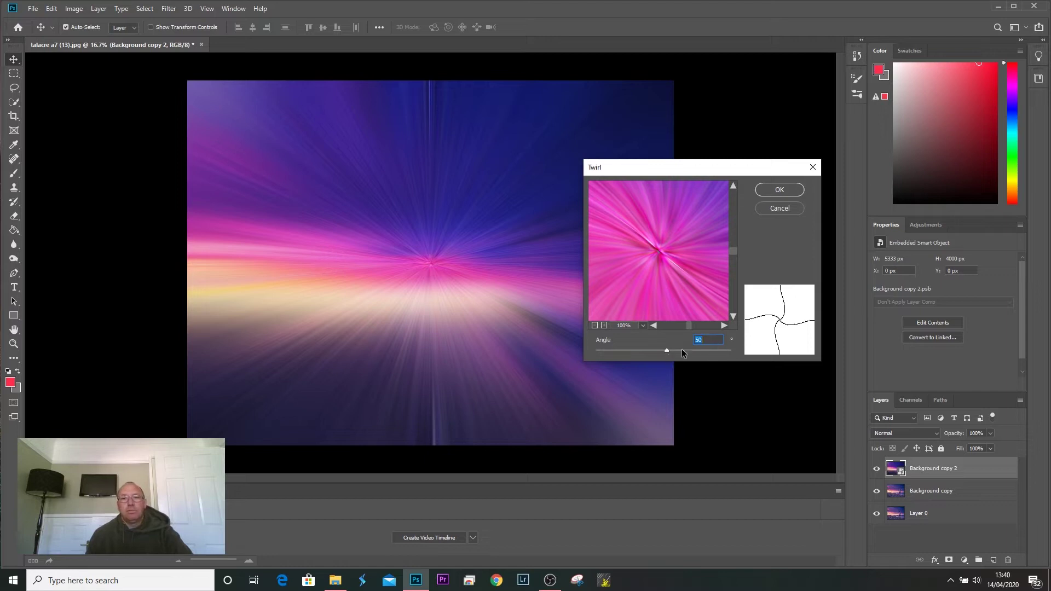
pyautogui.click(779, 191)
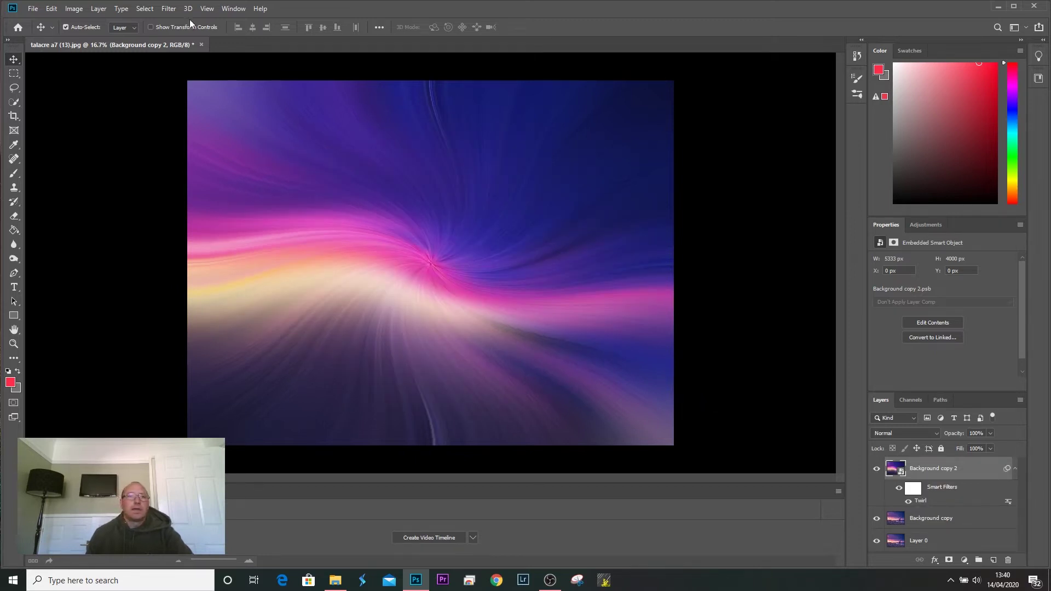
# Apply a second Twirl filter with an angle of -50° to the Background copy 2 smart object.
pyautogui.click(168, 8)
pyautogui.click(171, 18)
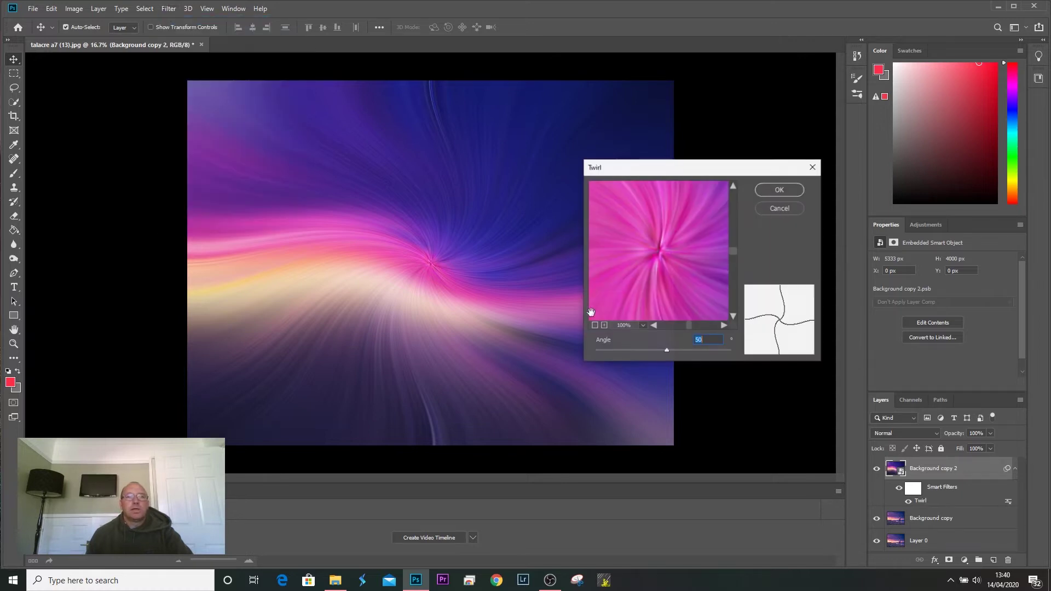
pyautogui.moveTo(665, 350); pyautogui.dragTo(660, 351)
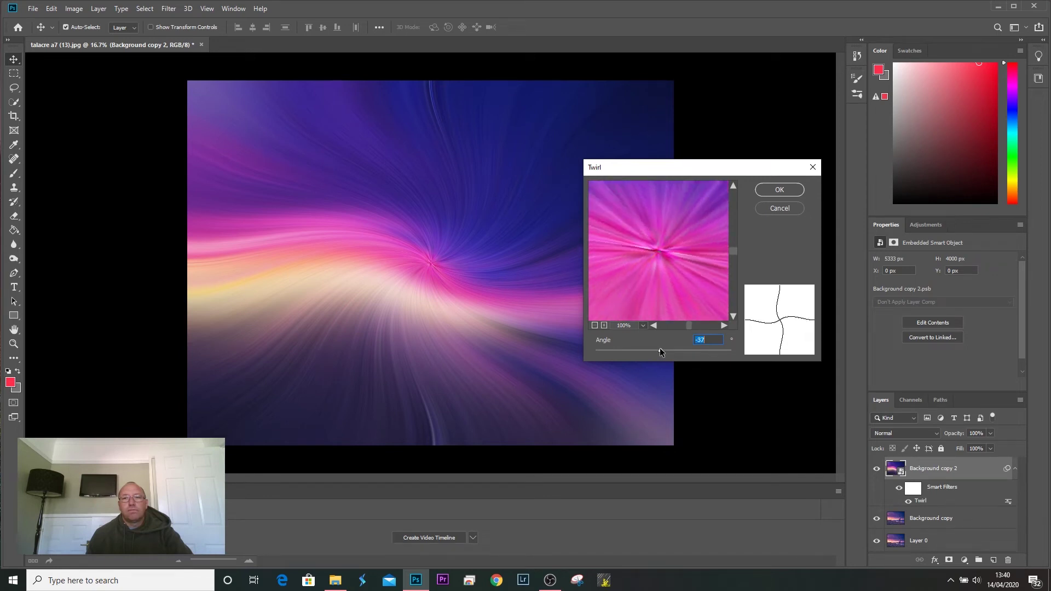
pyautogui.press('BackSpace')
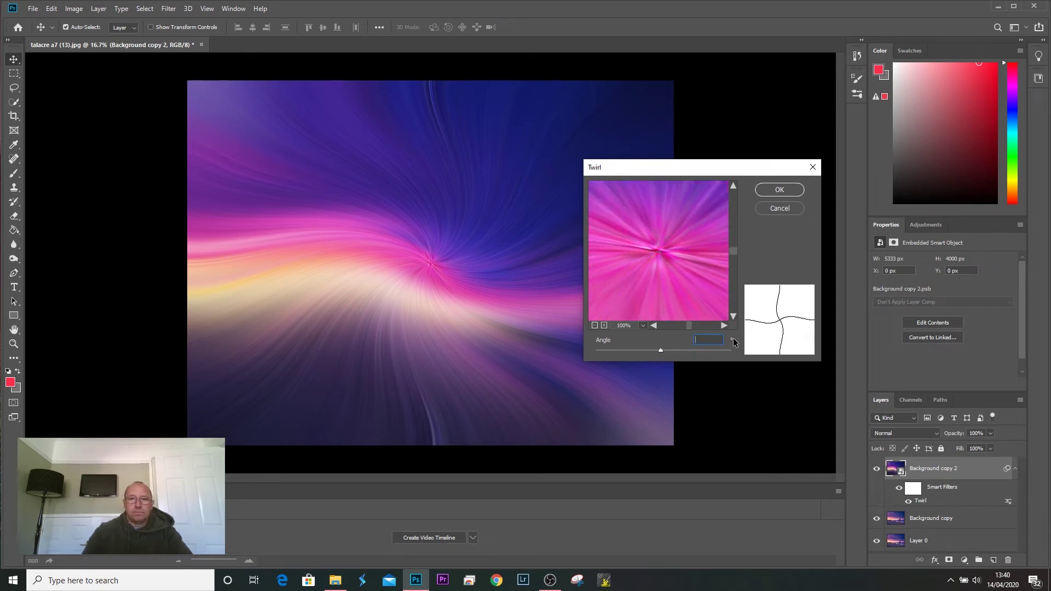
pyautogui.write('-50')
pyautogui.press('Return')
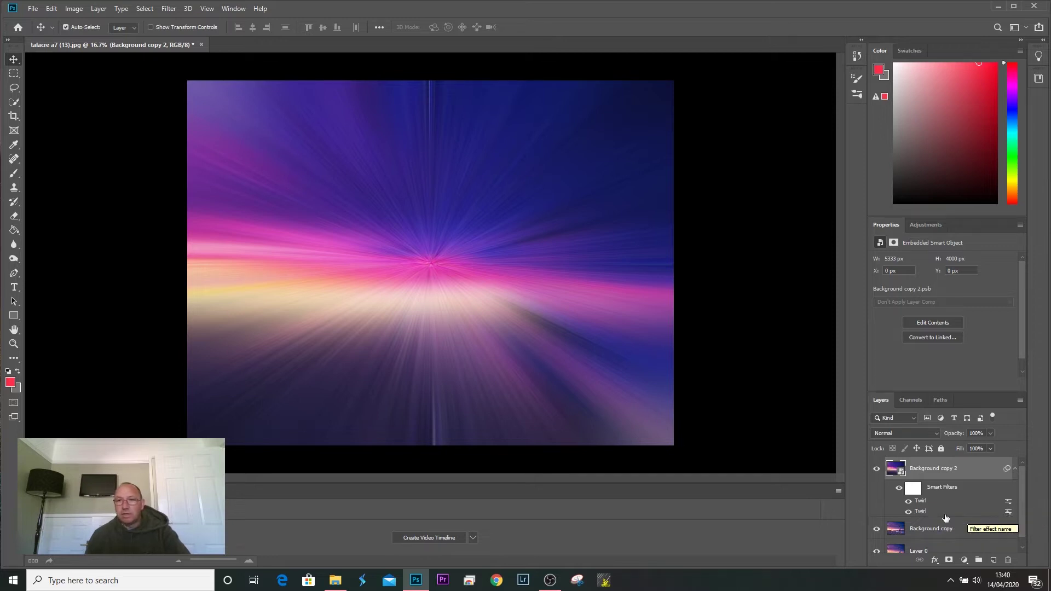
# Change the blending mode of the lower Twirl smart filter, the 50° one, to Lighten.
pyautogui.rightClick(1007, 514)
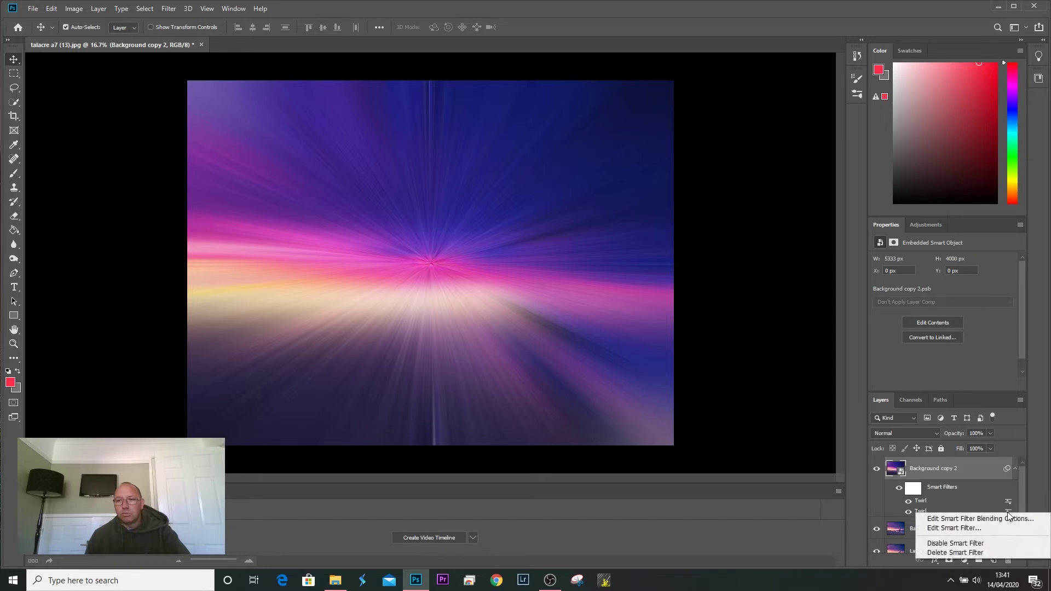
pyautogui.click(979, 519)
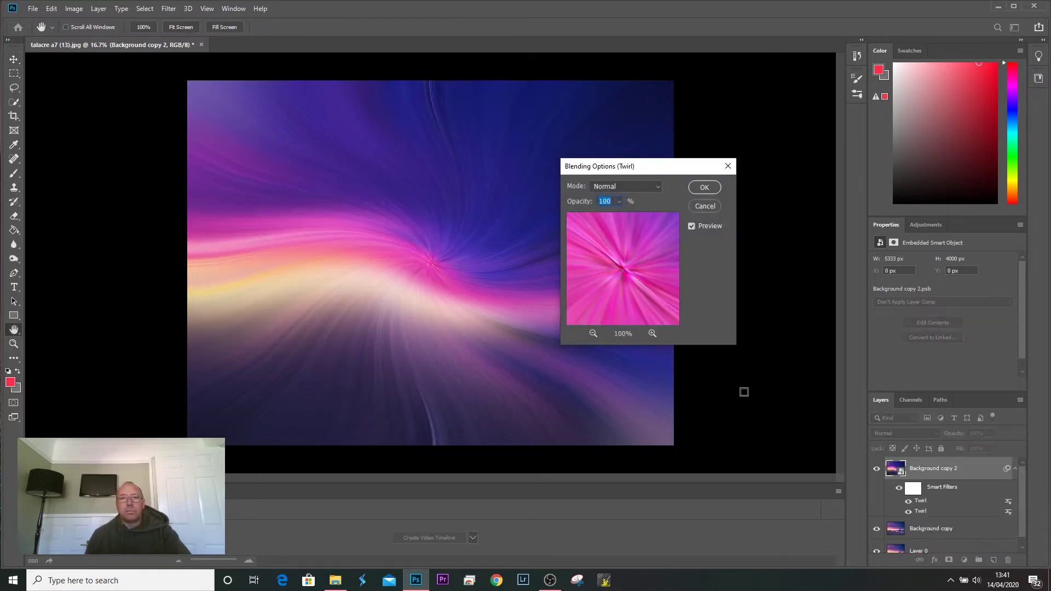
pyautogui.click(659, 187)
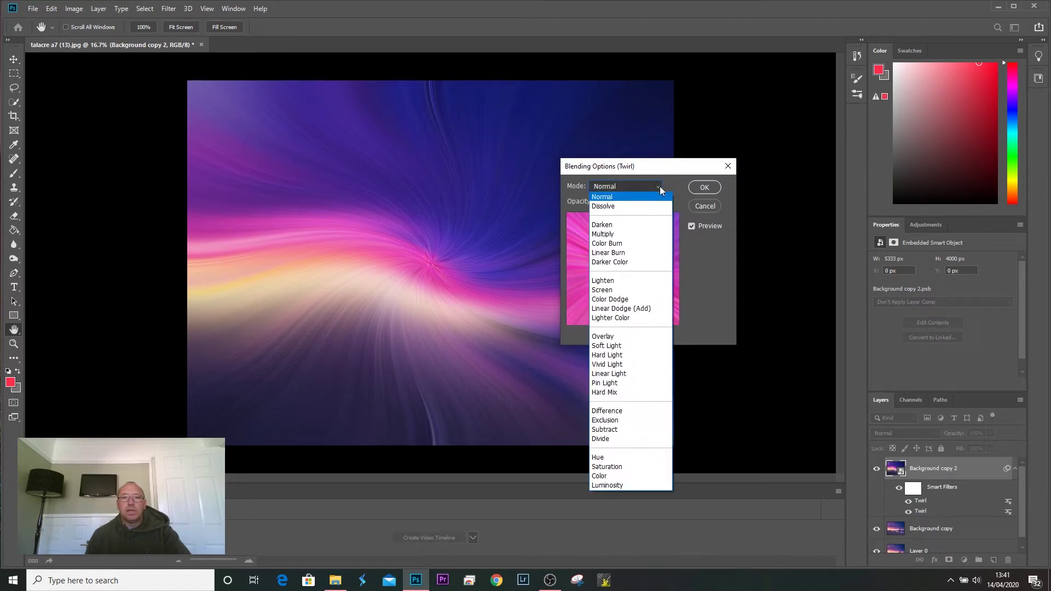
pyautogui.click(639, 280)
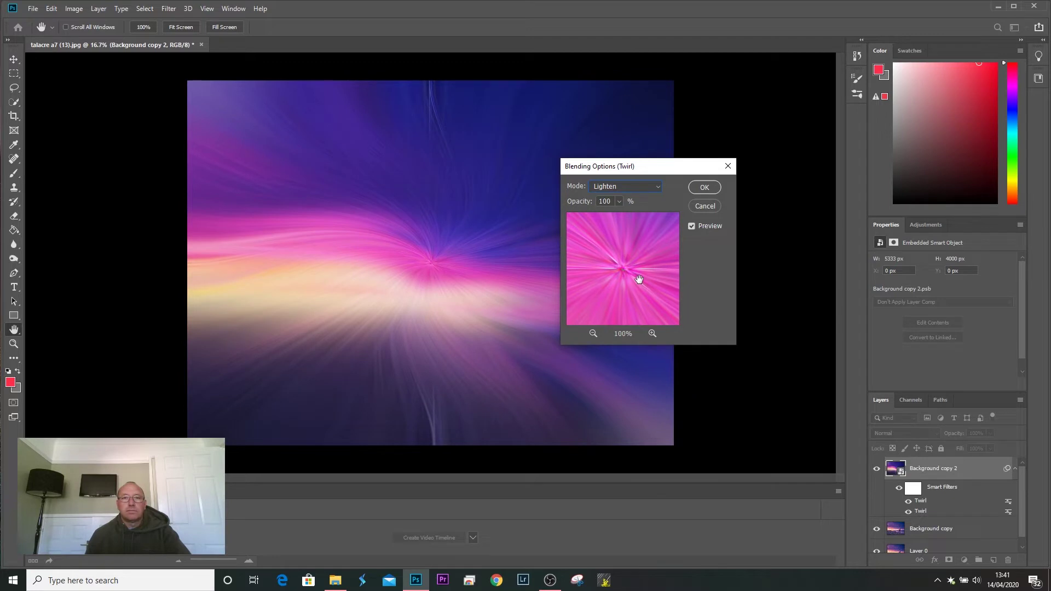
pyautogui.click(705, 188)
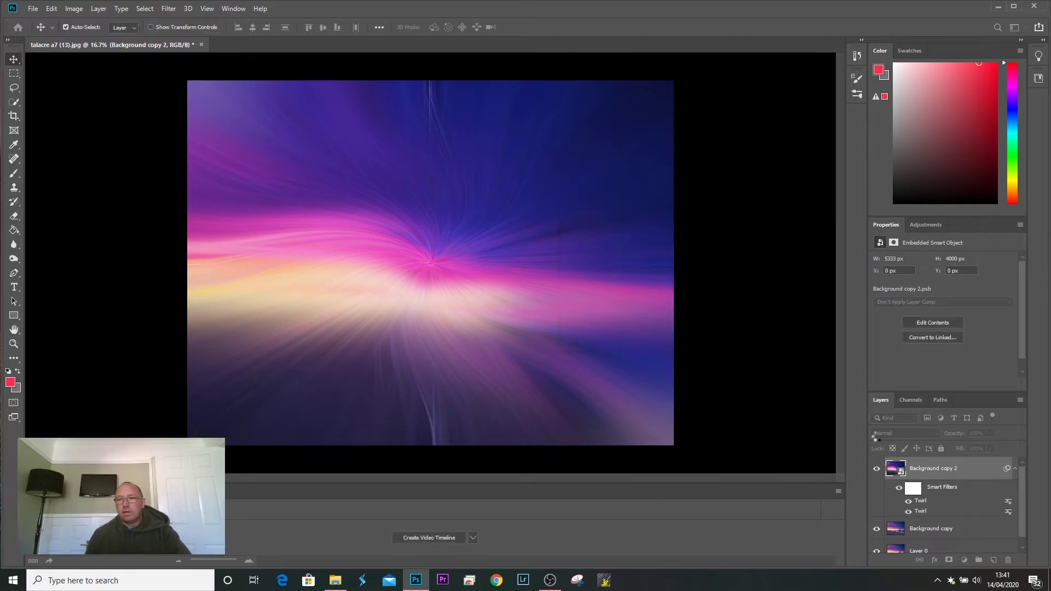
# Set the blending mode of the upper Twirl smart filter, the -50° one, to Lighten.
pyautogui.rightClick(1009, 502)
pyautogui.click(1006, 504)
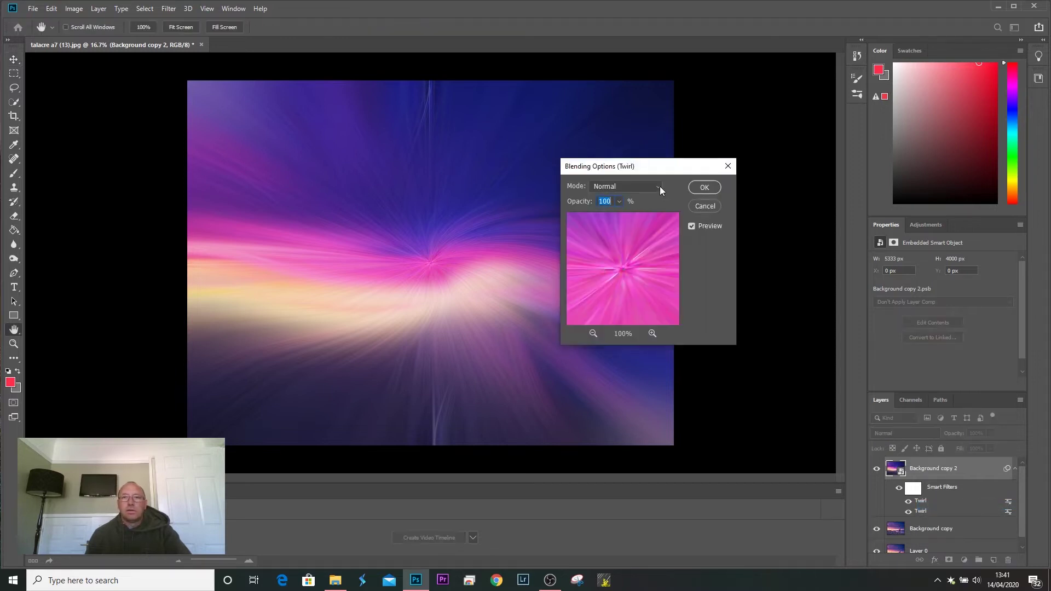
pyautogui.click(659, 187)
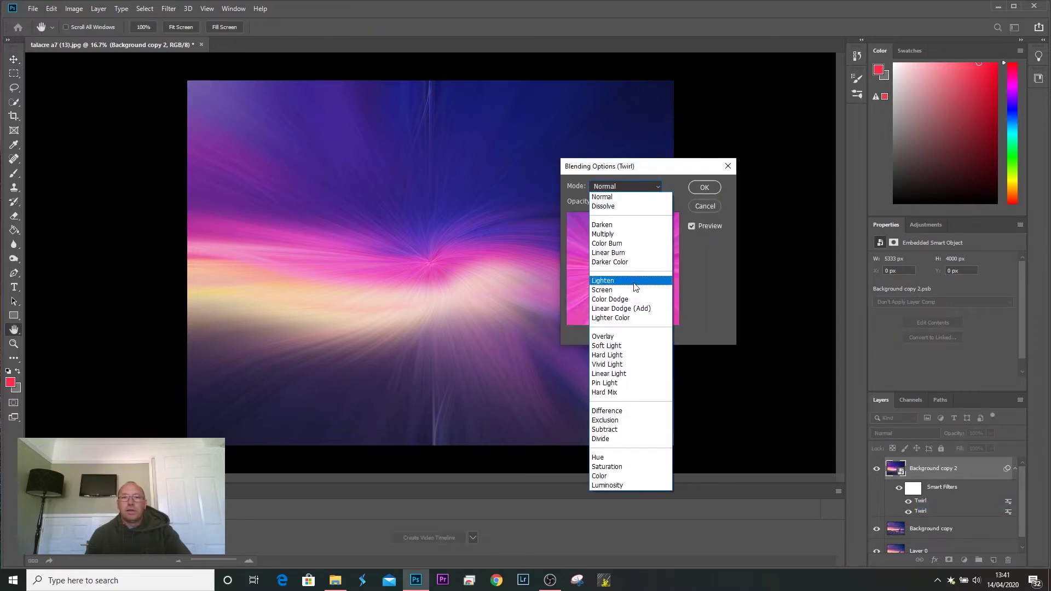
pyautogui.click(634, 285)
pyautogui.click(705, 187)
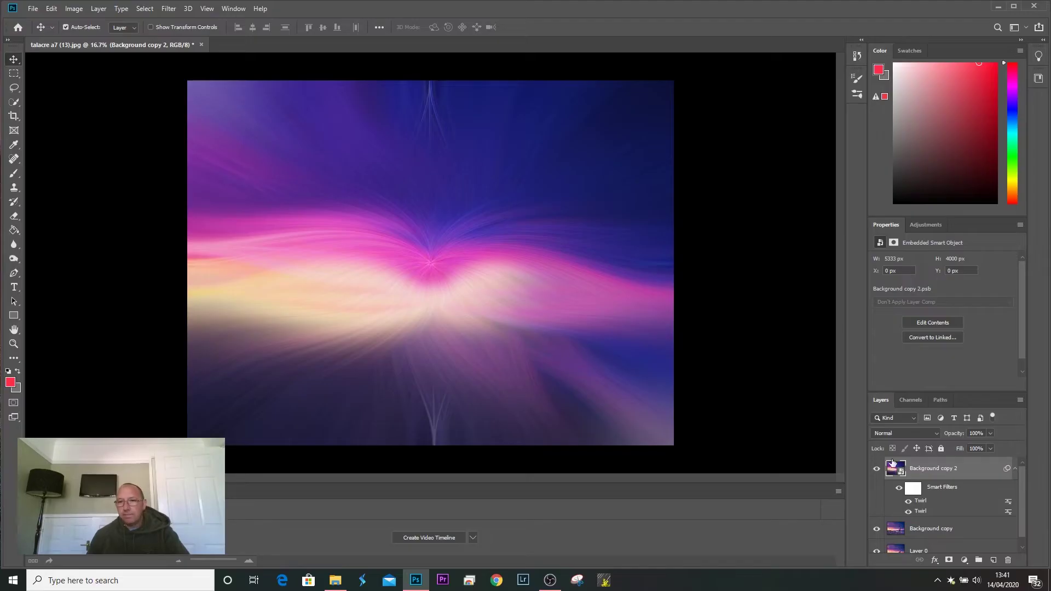
# Add a third Twirl filter to Background copy 2 with an angle of -102°.
pyautogui.click(167, 9)
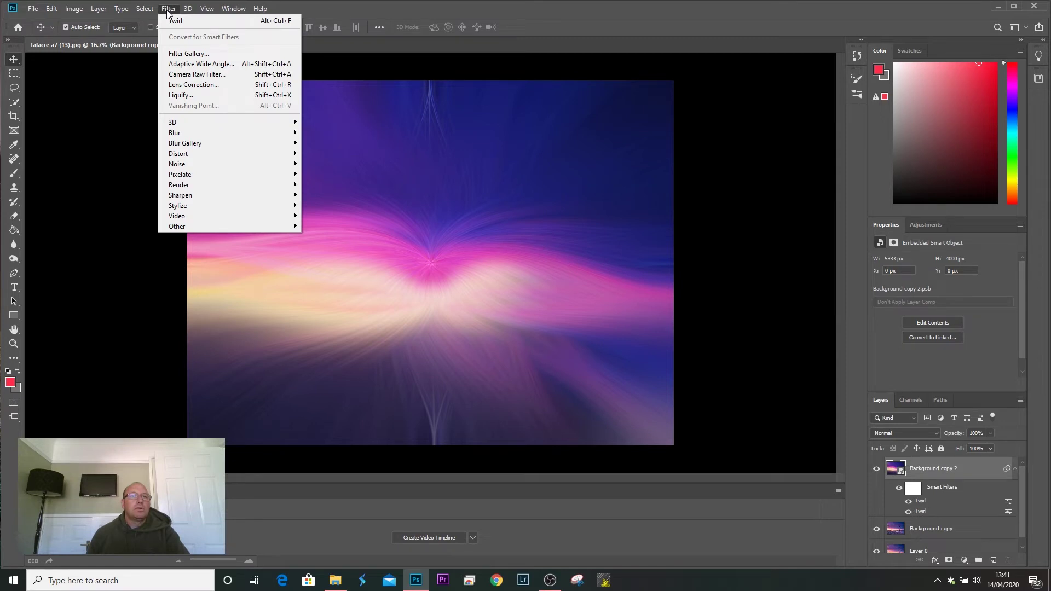
pyautogui.click(175, 21)
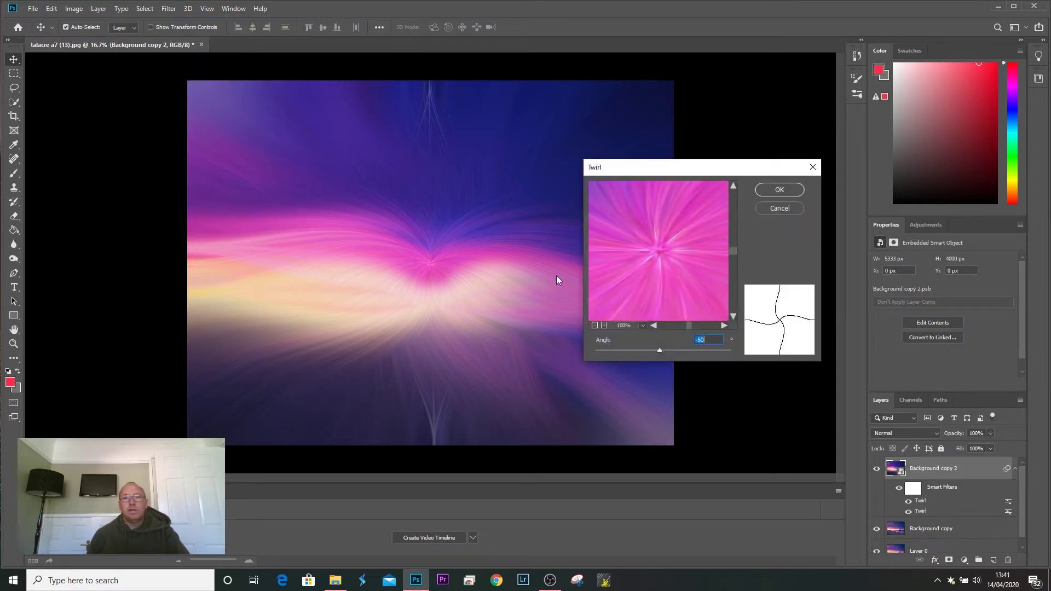
pyautogui.moveTo(661, 352); pyautogui.dragTo(657, 350)
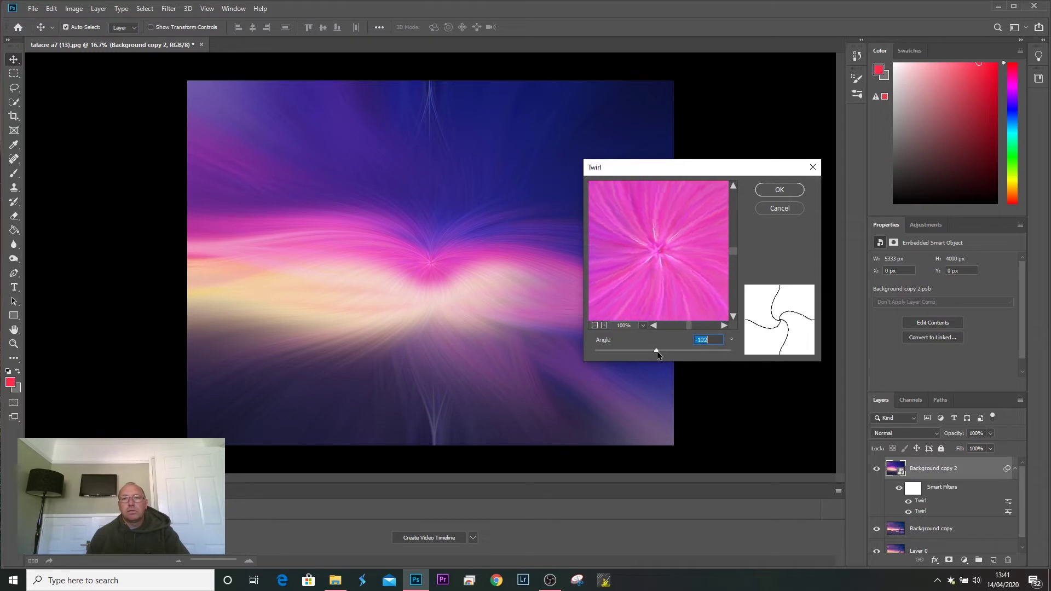
pyautogui.click(779, 190)
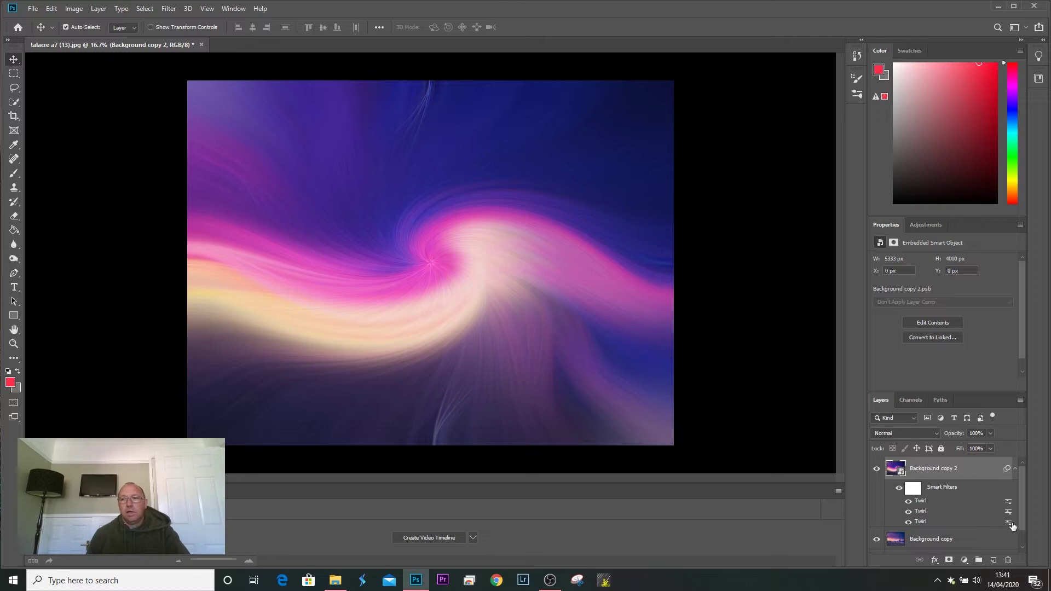
# Set the blending mode of the -102° Twirl smart filter to Lighten.
pyautogui.rightClick(1008, 504)
pyautogui.click(979, 506)
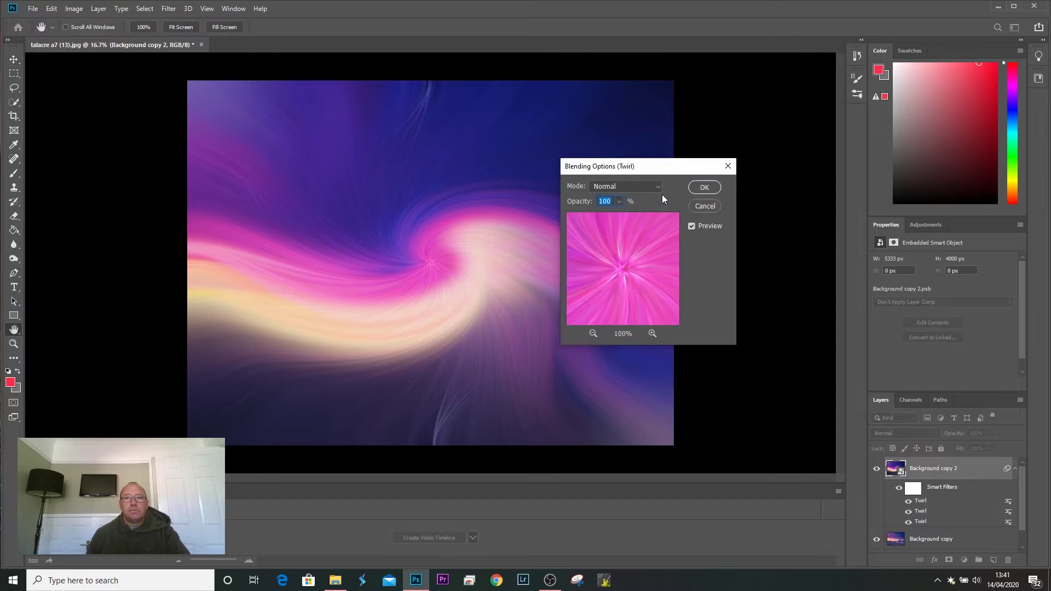
pyautogui.click(657, 187)
pyautogui.click(618, 282)
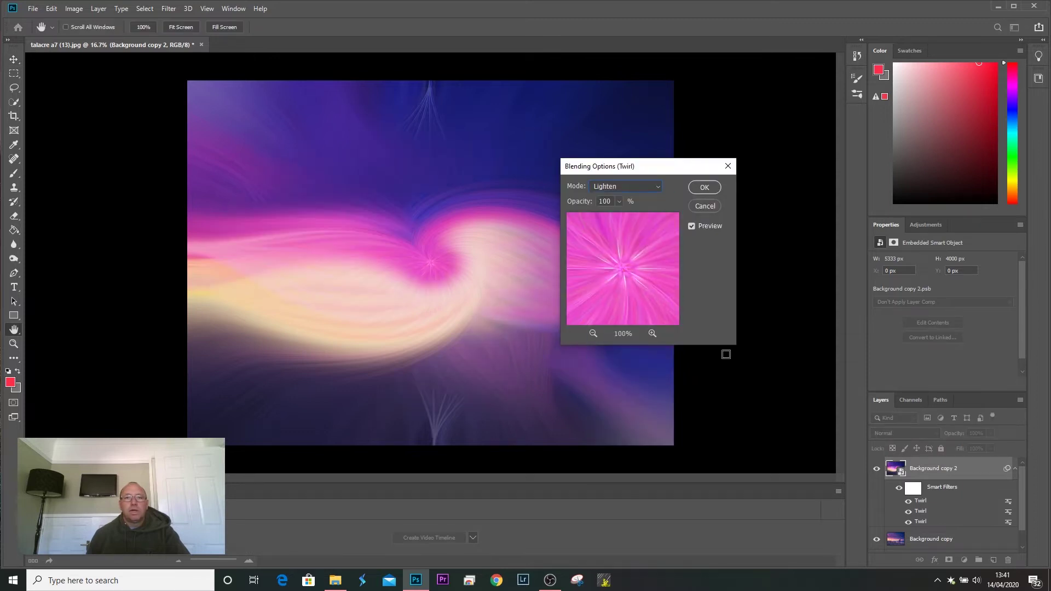
pyautogui.click(704, 188)
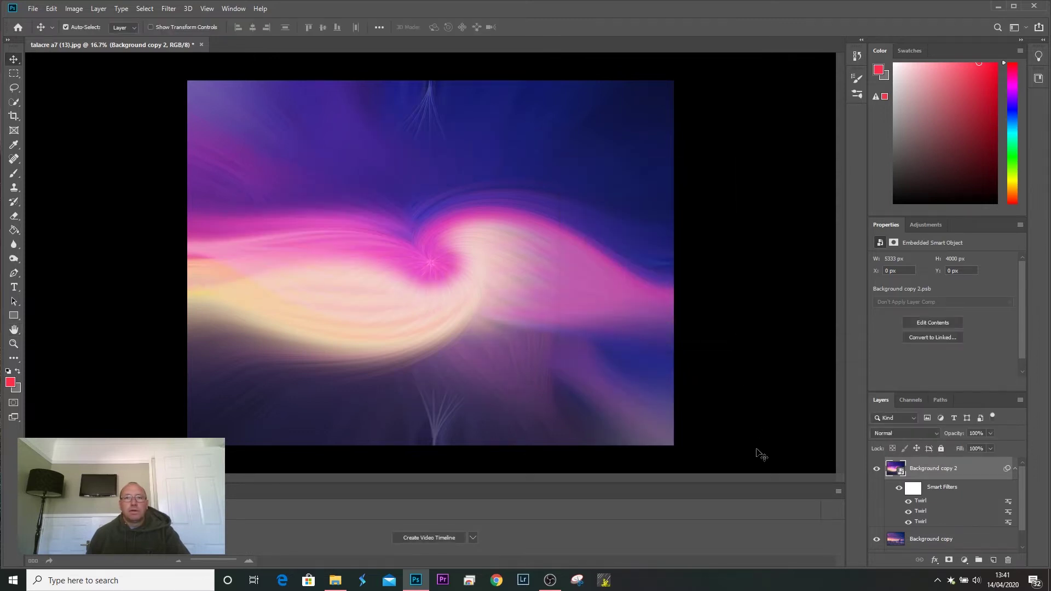
# Add a fourth Twirl filter to Background copy 2 with an angle of 102°.
pyautogui.click(170, 11)
pyautogui.click(173, 22)
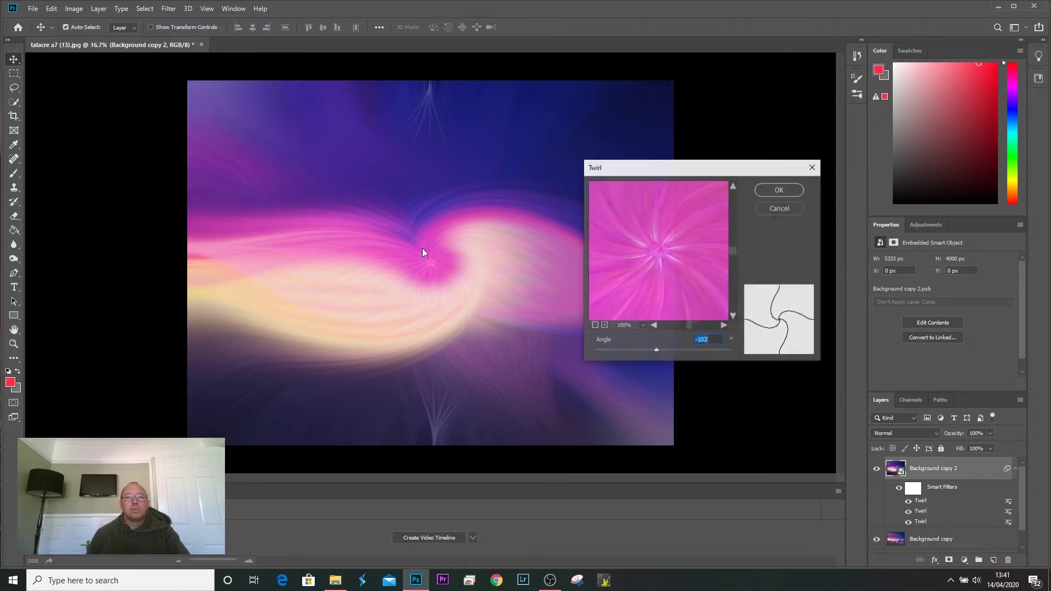
pyautogui.moveTo(655, 352); pyautogui.dragTo(669, 349)
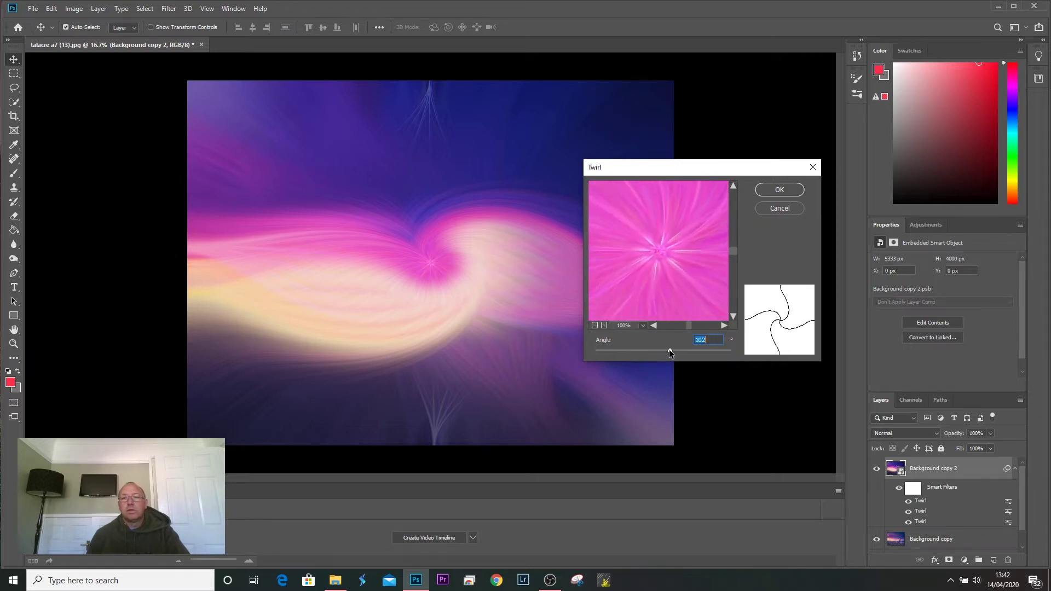
pyautogui.click(792, 192)
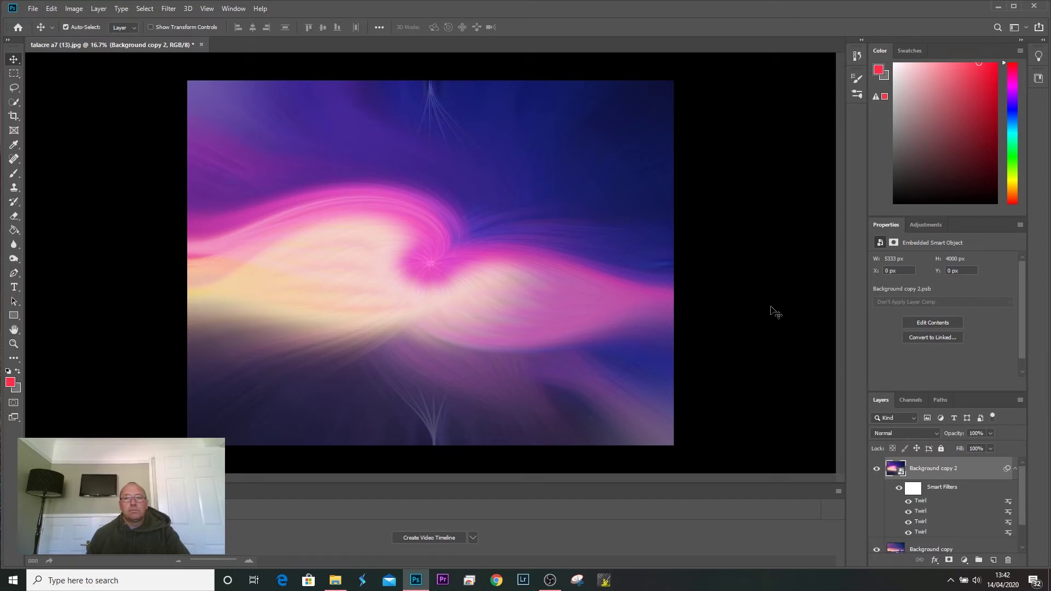
# Try the Overlay blending mode on the topmost Twirl smart filter, the 102° one.
pyautogui.rightClick(1006, 504)
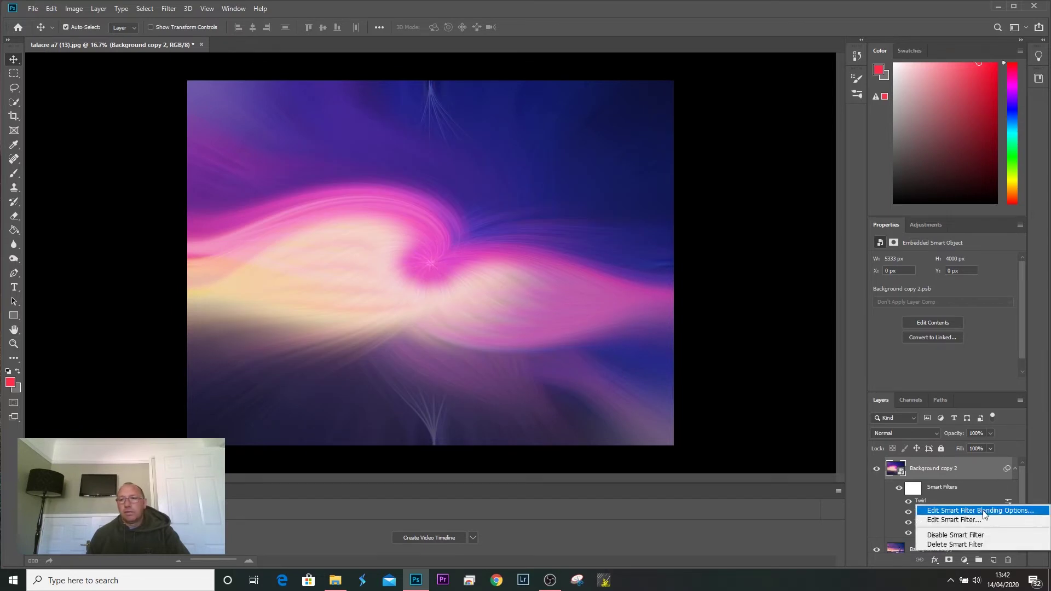
pyautogui.click(1008, 508)
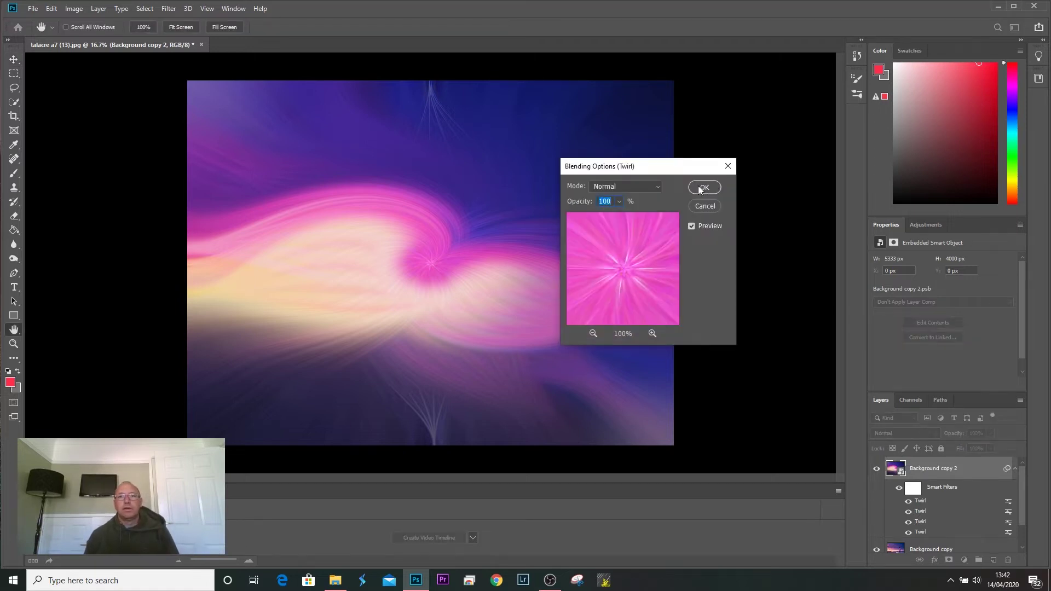
pyautogui.click(654, 187)
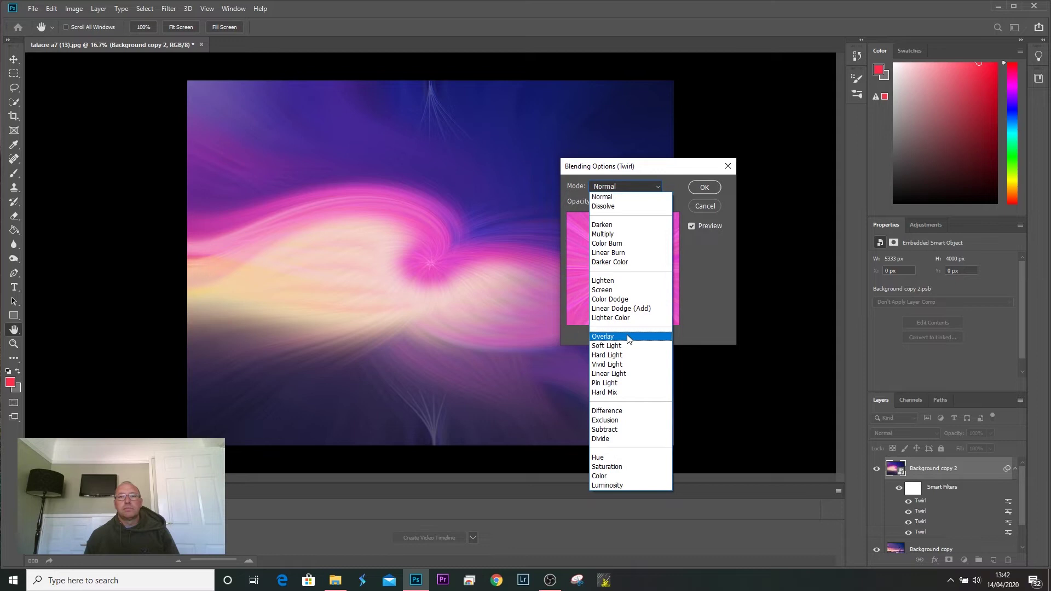
pyautogui.click(626, 335)
pyautogui.click(705, 188)
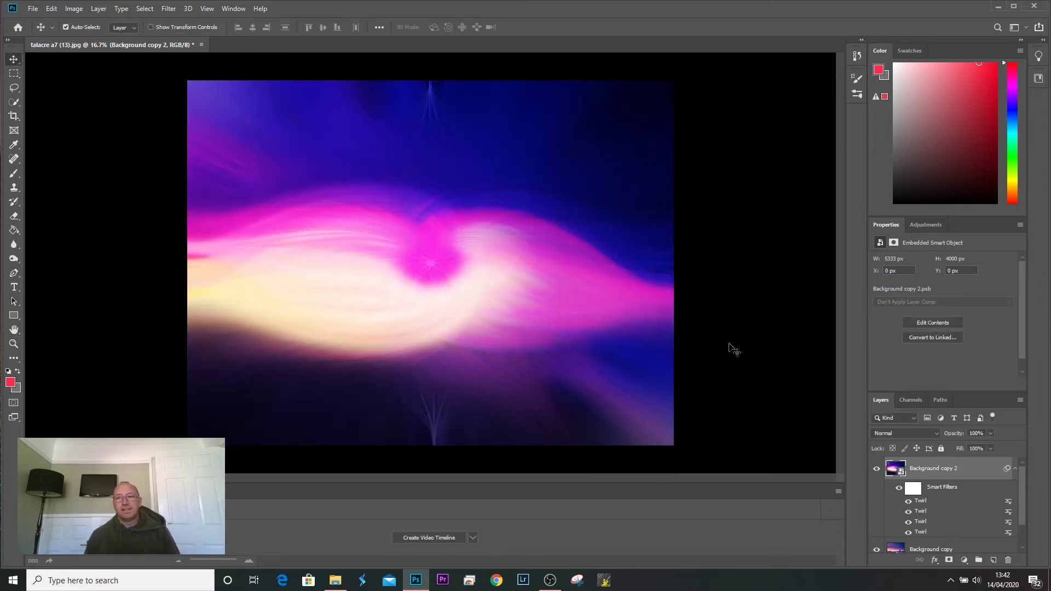
# Set the blending mode of the topmost Twirl smart filter, the 102° one, to Lighten.
pyautogui.rightClick(1007, 506)
pyautogui.click(985, 506)
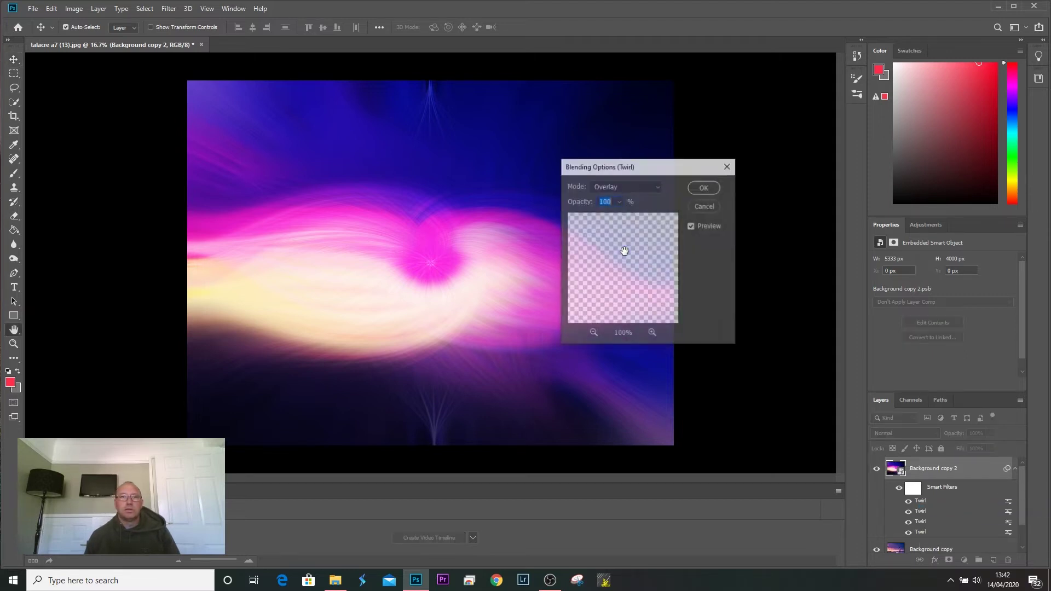
pyautogui.click(652, 186)
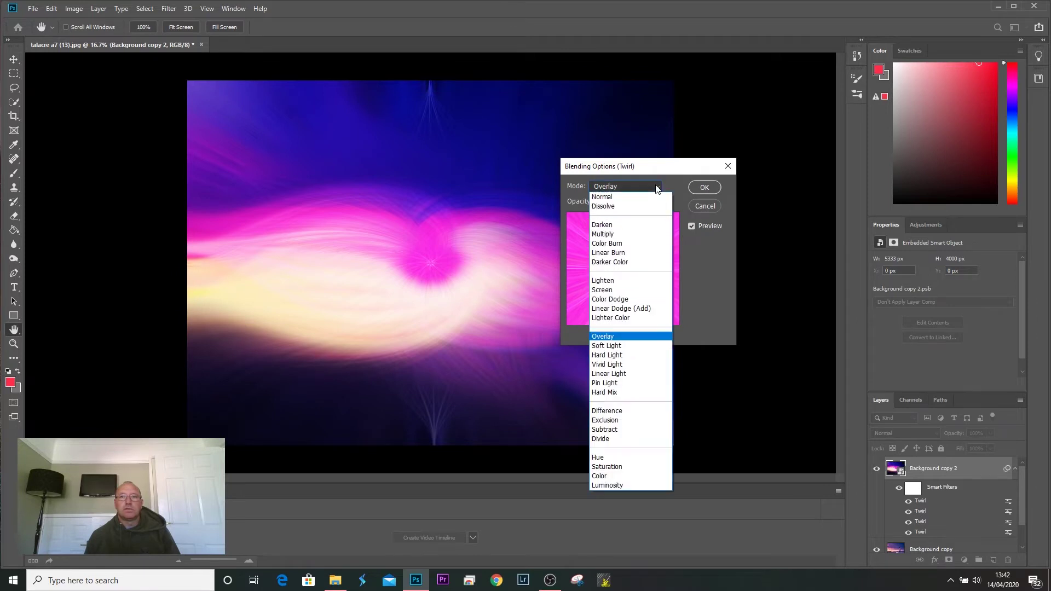
pyautogui.click(652, 277)
pyautogui.click(704, 188)
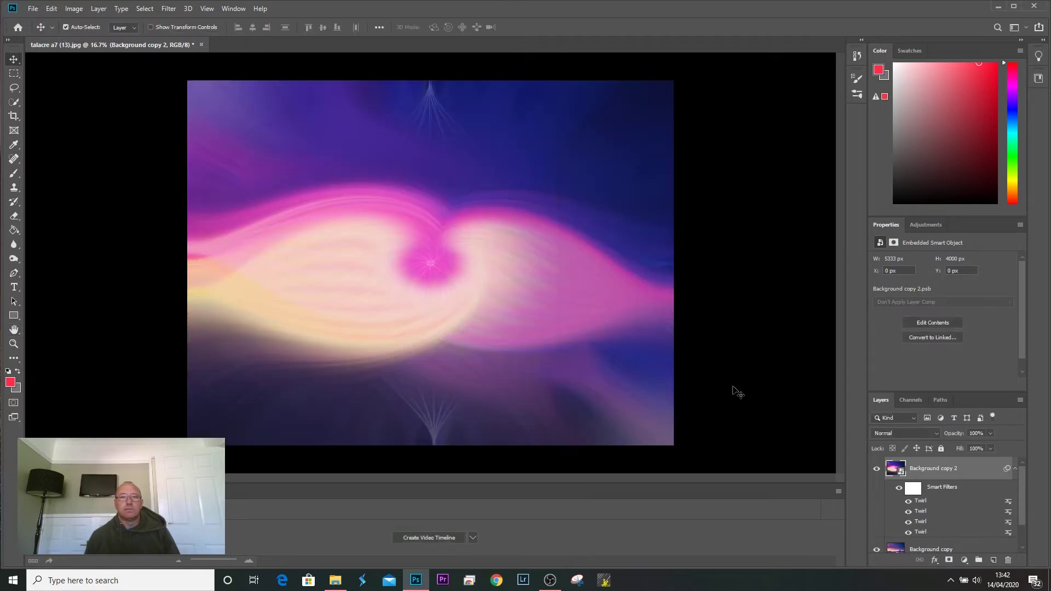
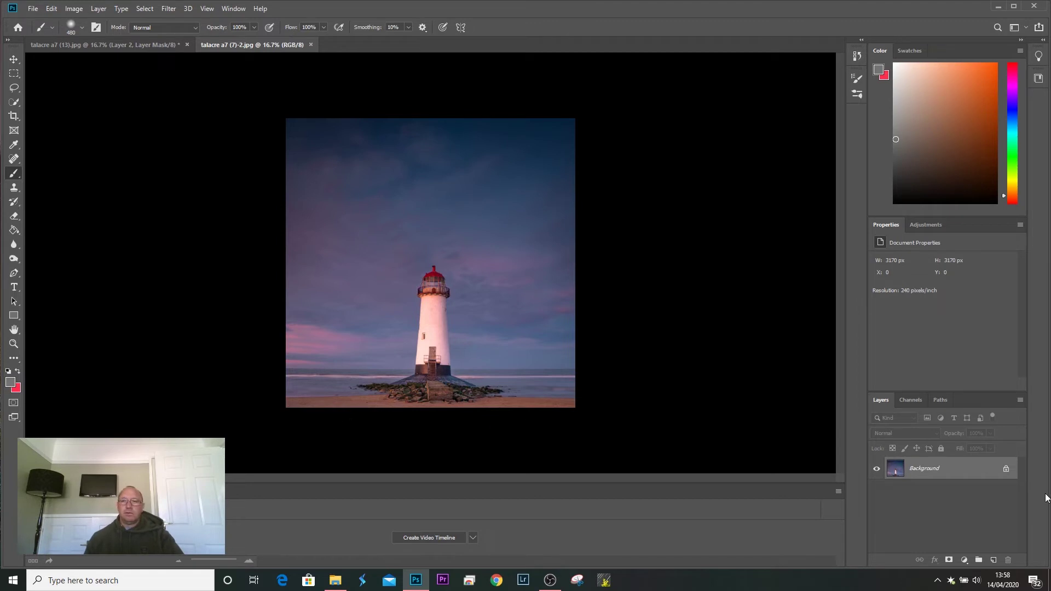
# Unlock the Background layer of the lighthouse photo talacre a7 (7)-2.jpg and convert it to a Smart Object.
pyautogui.click(1005, 469)
pyautogui.rightClick(955, 472)
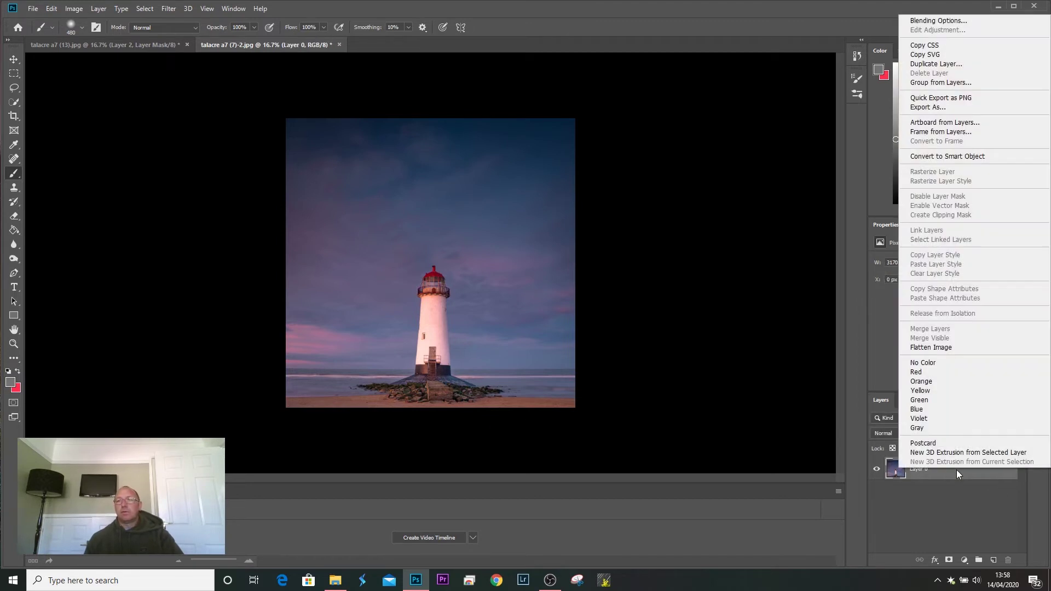
pyautogui.click(954, 155)
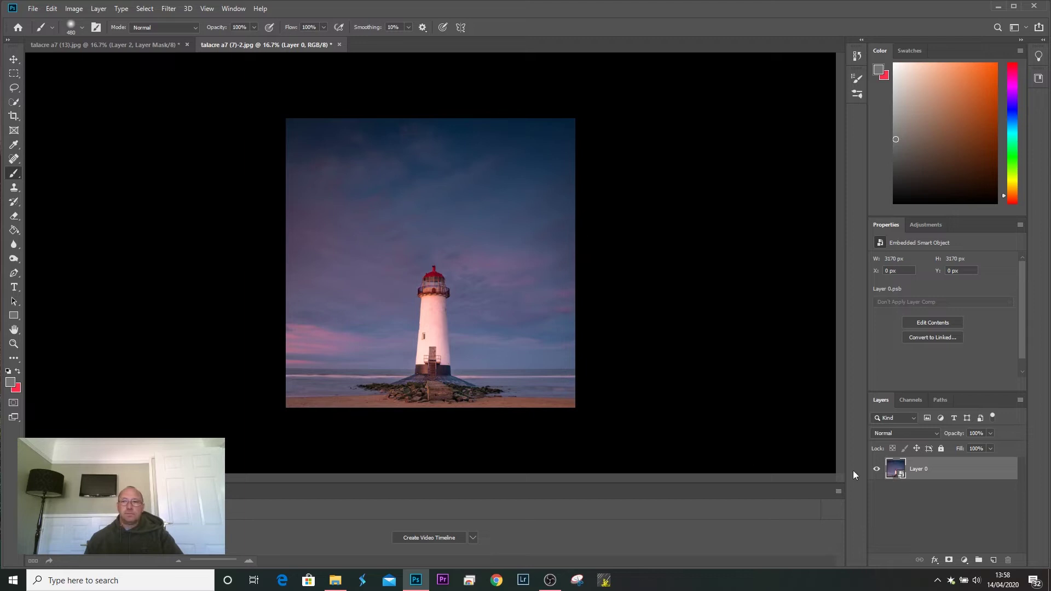
# Apply a Mezzotint filter of type Short Lines to the Layer 0 smart object.
pyautogui.click(171, 9)
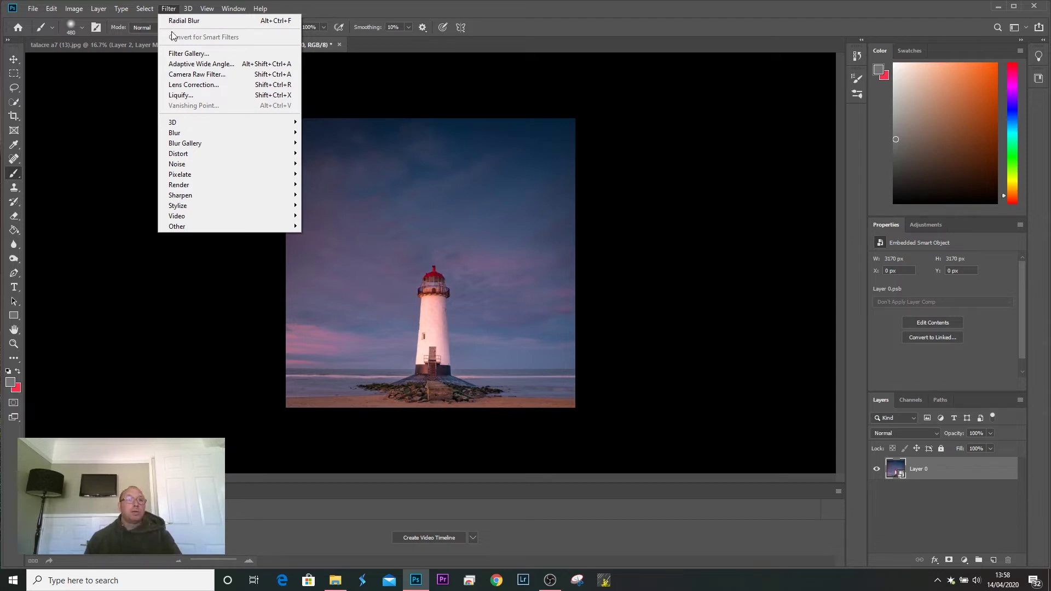
pyautogui.moveTo(176, 128)
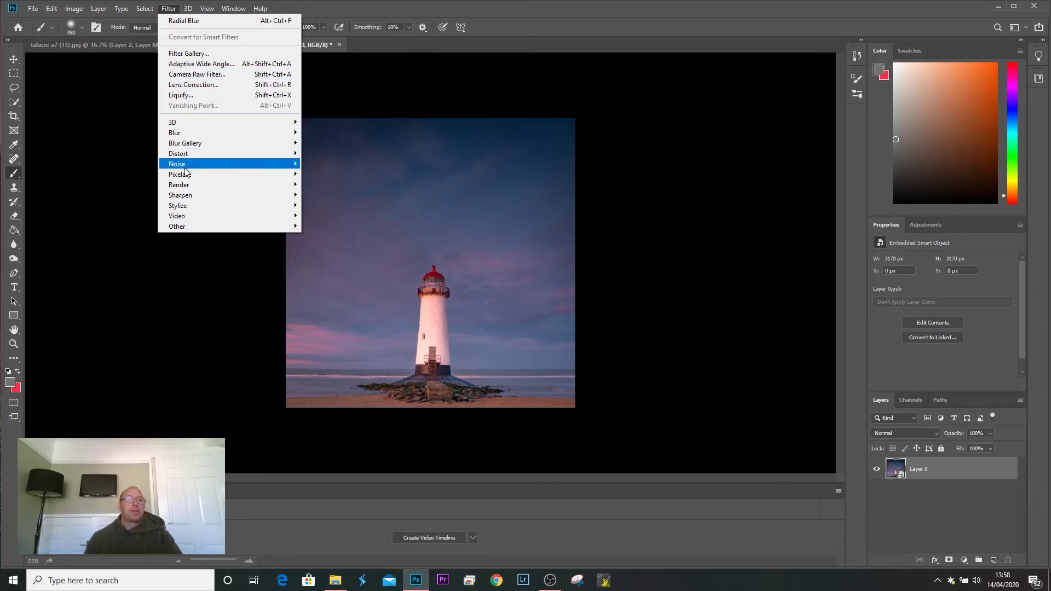
pyautogui.moveTo(187, 174)
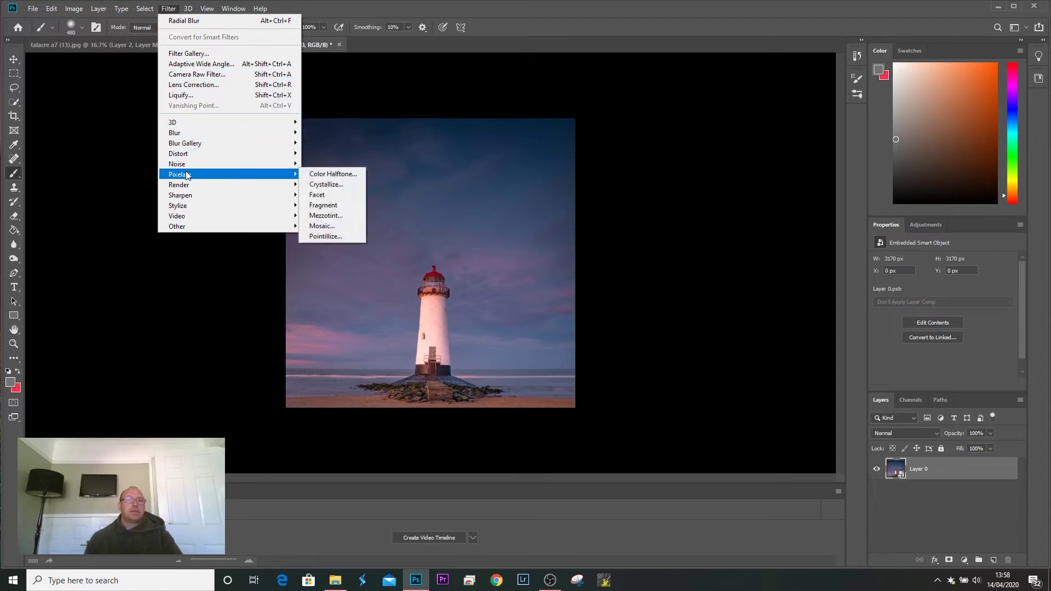
pyautogui.click(325, 216)
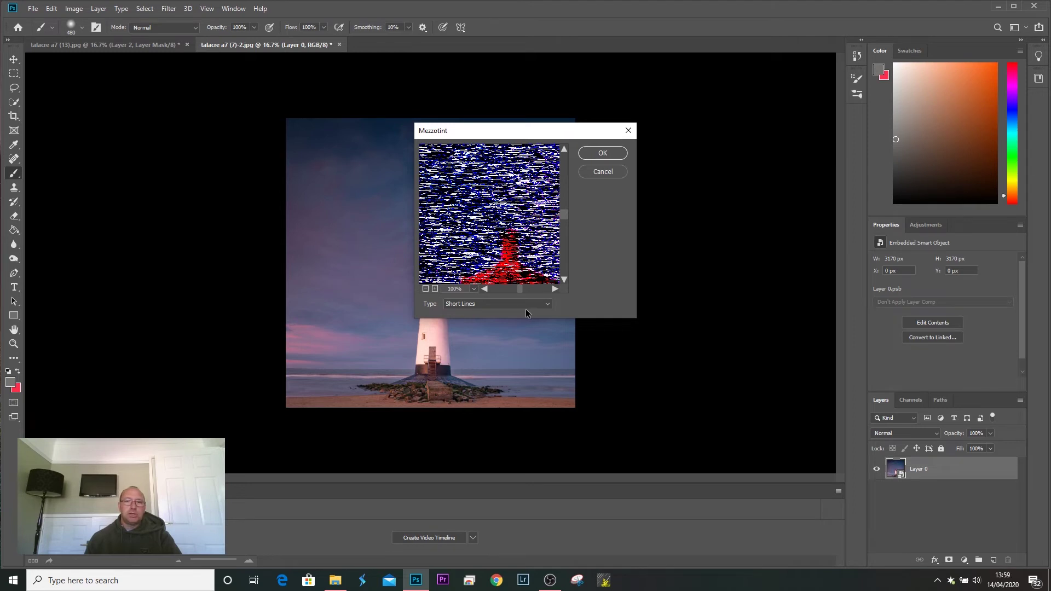
pyautogui.click(601, 153)
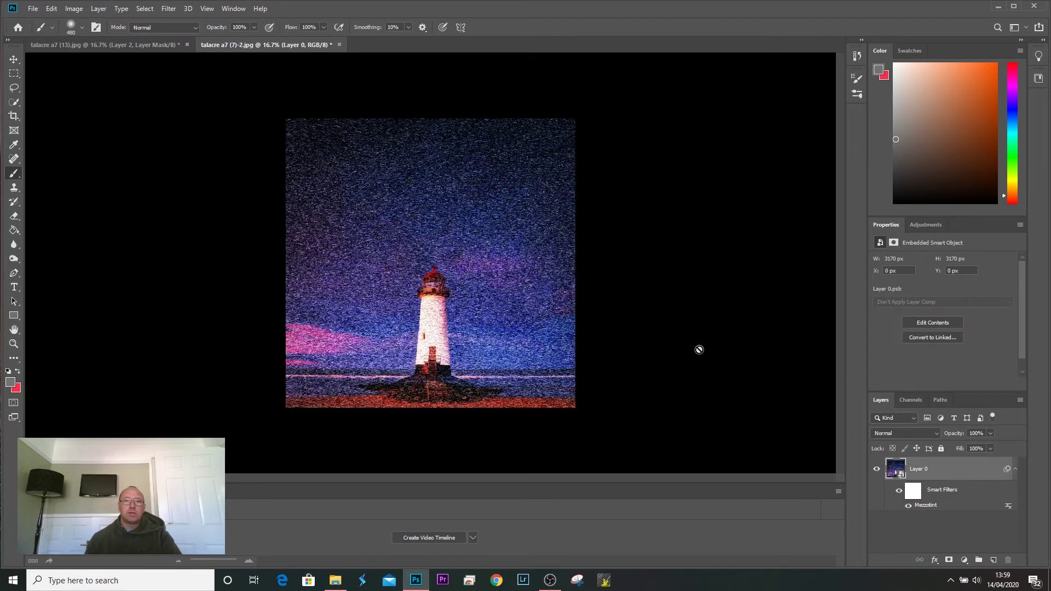
# Add a Radial Blur filter to Layer 0 with amount 100, Zoom method and Good quality.
pyautogui.click(169, 9)
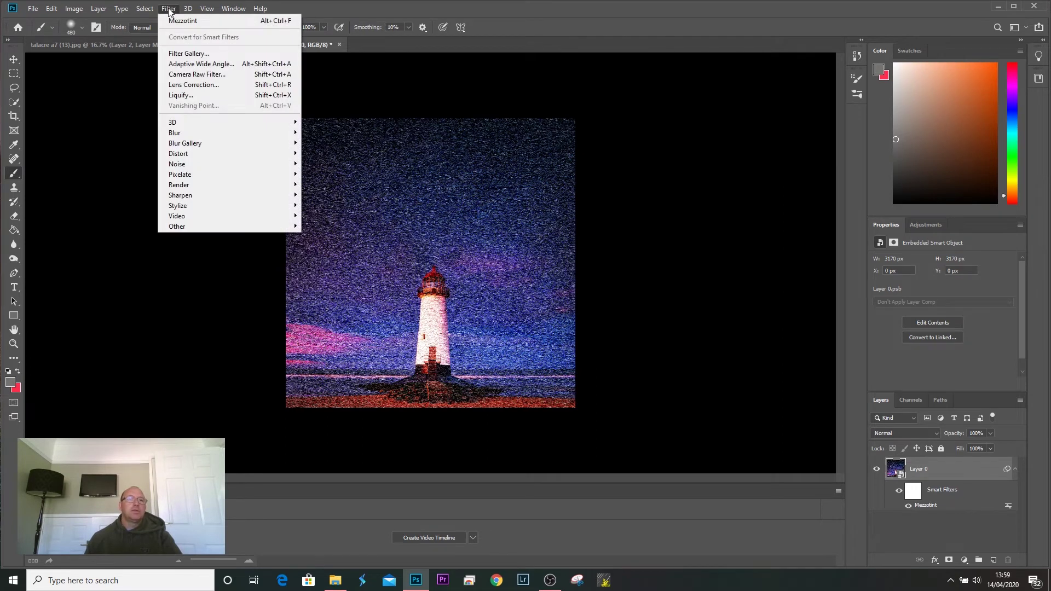
pyautogui.moveTo(240, 135)
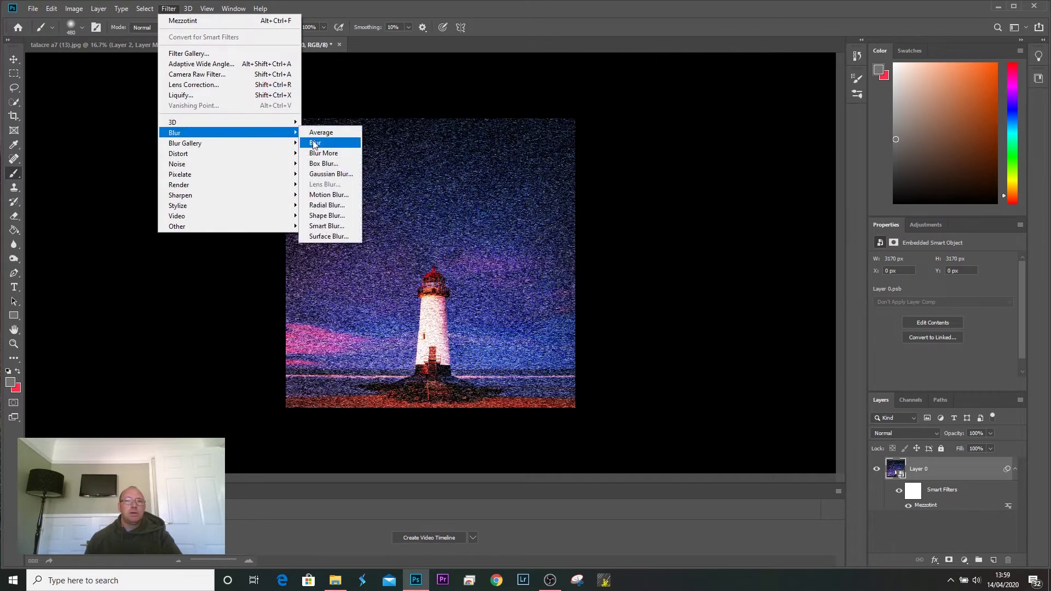
pyautogui.click(327, 205)
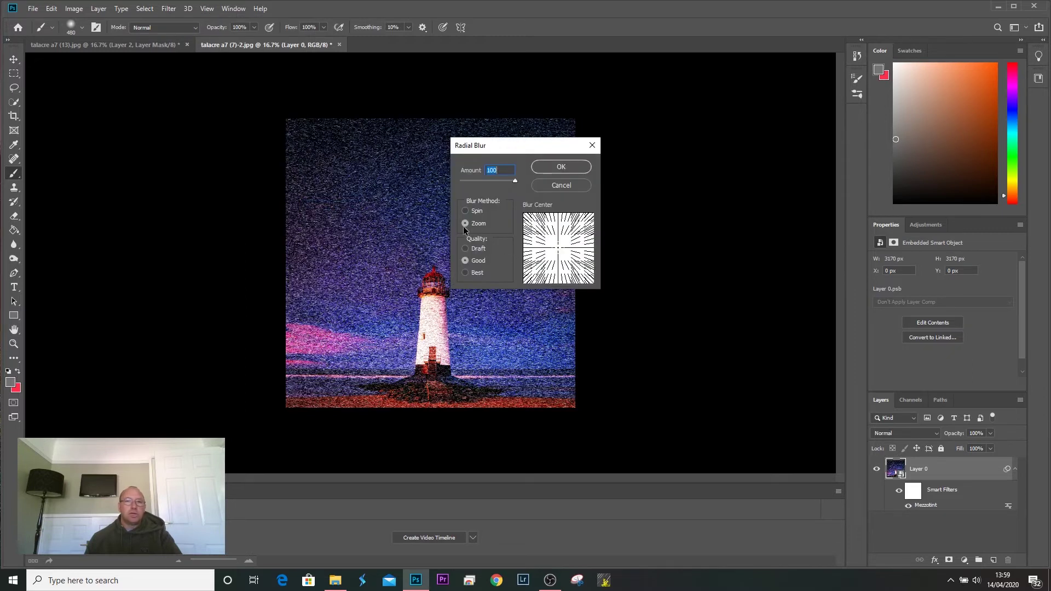
pyautogui.click(573, 170)
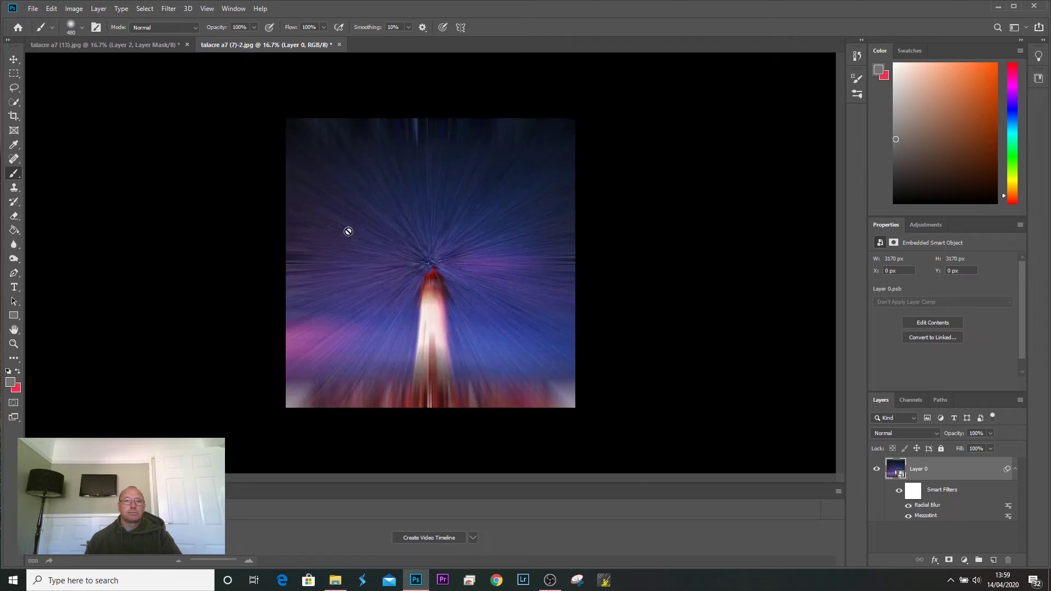
# Apply the same Radial Blur, amount 100 with Zoom method and Good quality, three more times to Layer 0.
pyautogui.click(173, 12)
pyautogui.click(173, 25)
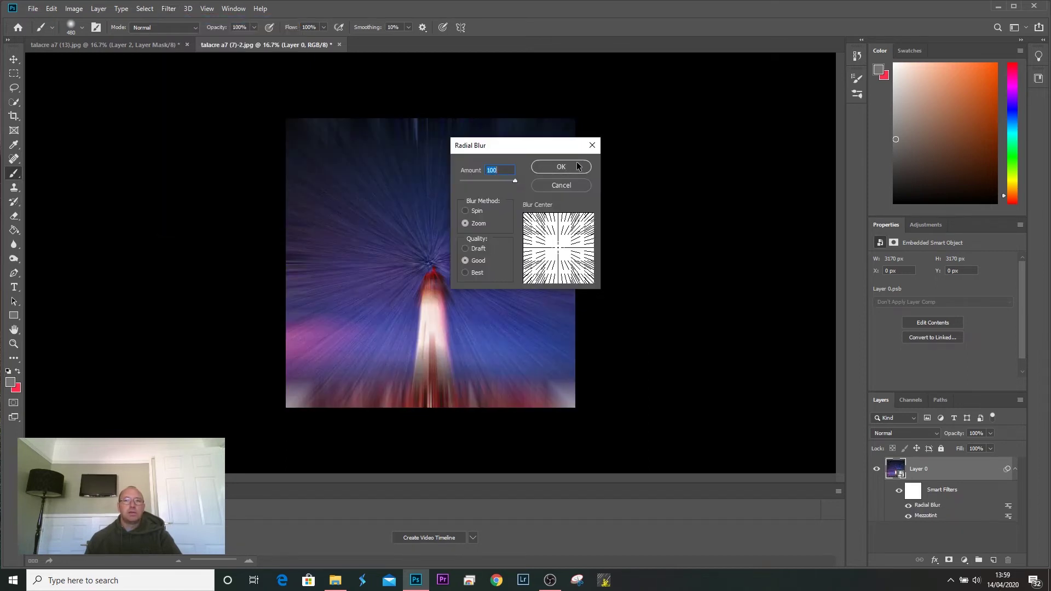
pyautogui.click(577, 166)
pyautogui.click(169, 9)
pyautogui.click(175, 23)
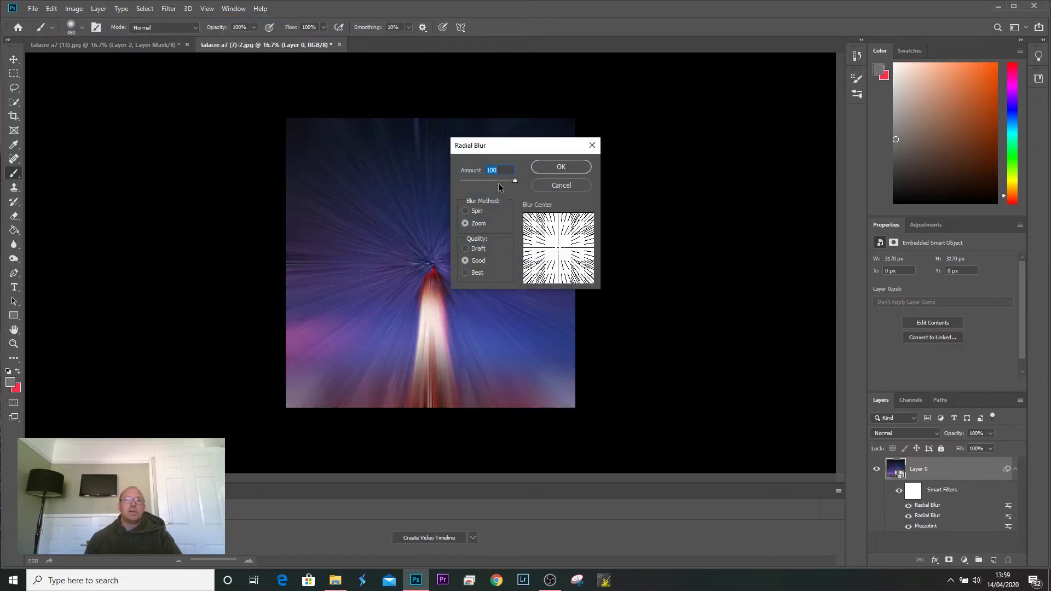
pyautogui.click(573, 170)
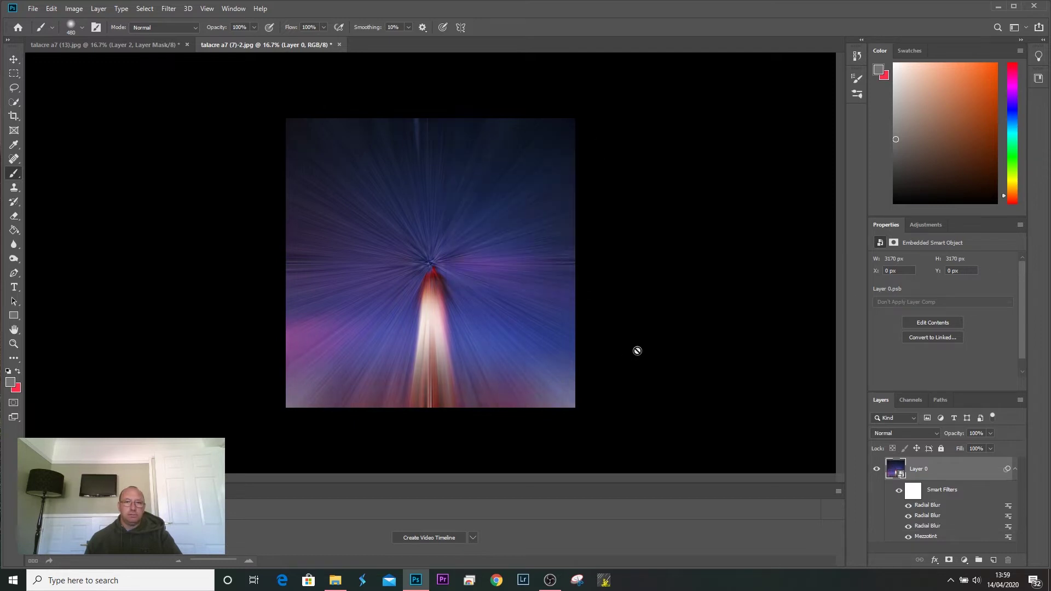
pyautogui.click(173, 9)
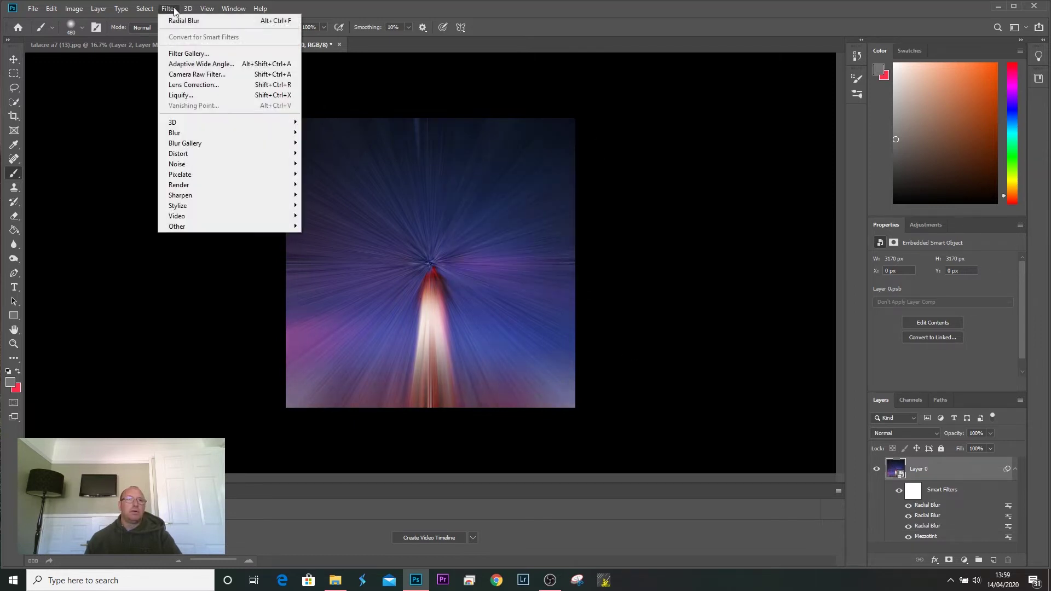
pyautogui.click(174, 22)
pyautogui.click(581, 170)
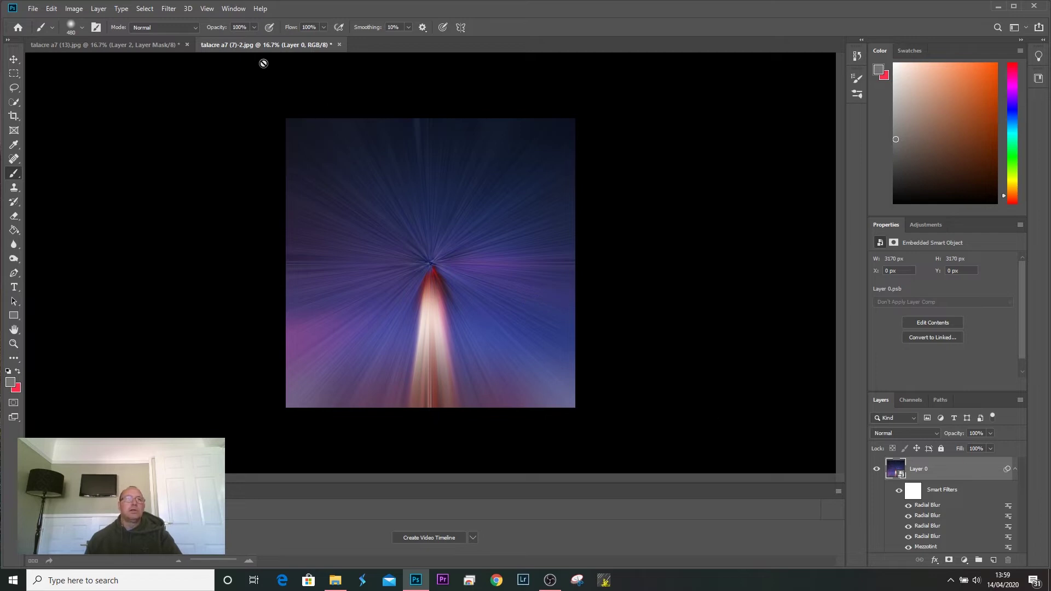
# Add a Twirl filter to Layer 0 with an angle of 102°.
pyautogui.click(169, 9)
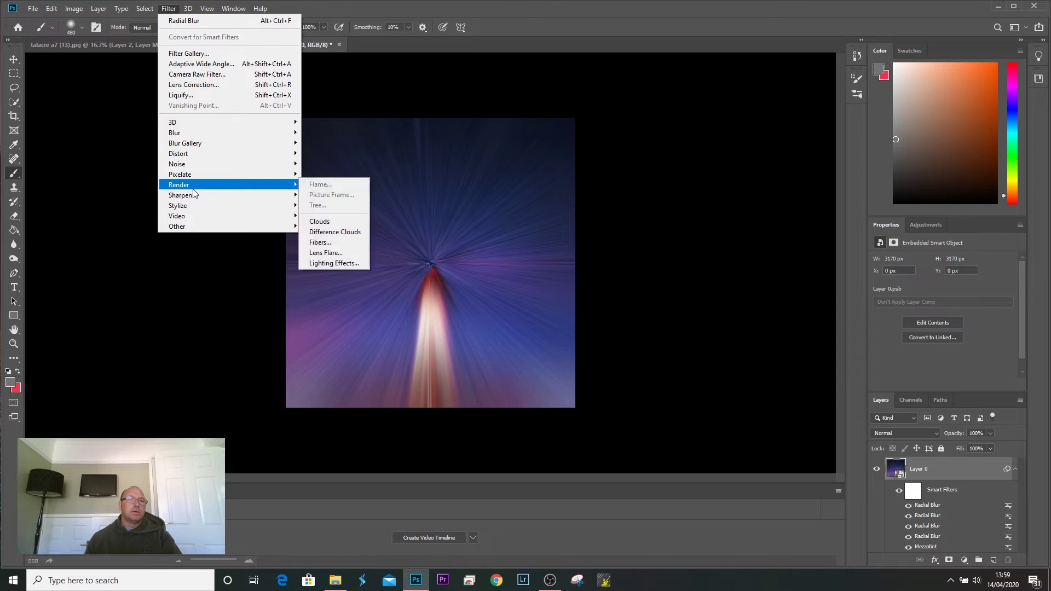
pyautogui.moveTo(199, 154)
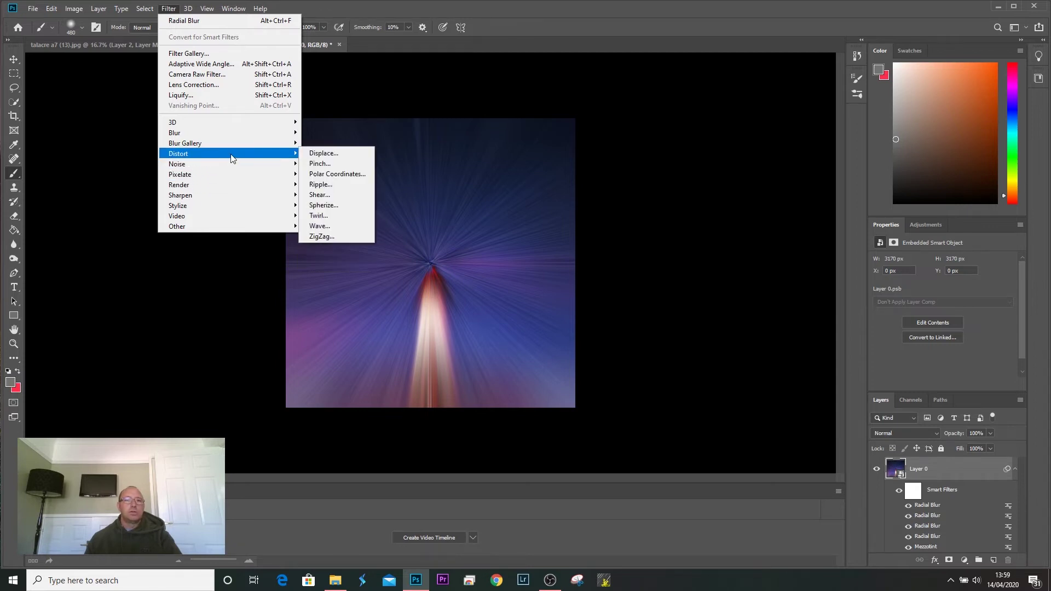
pyautogui.click(320, 216)
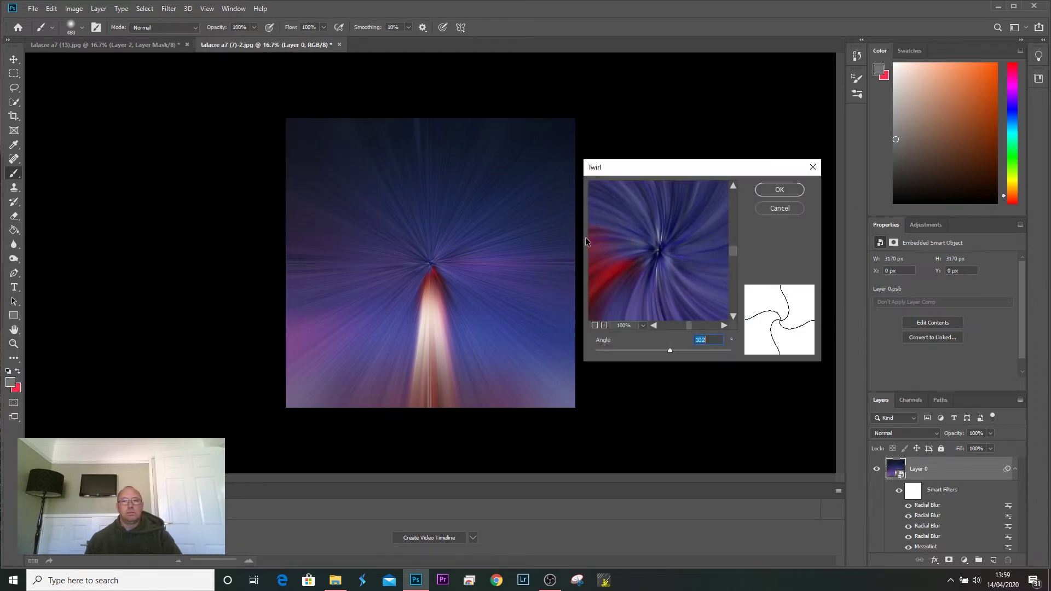
pyautogui.click(781, 191)
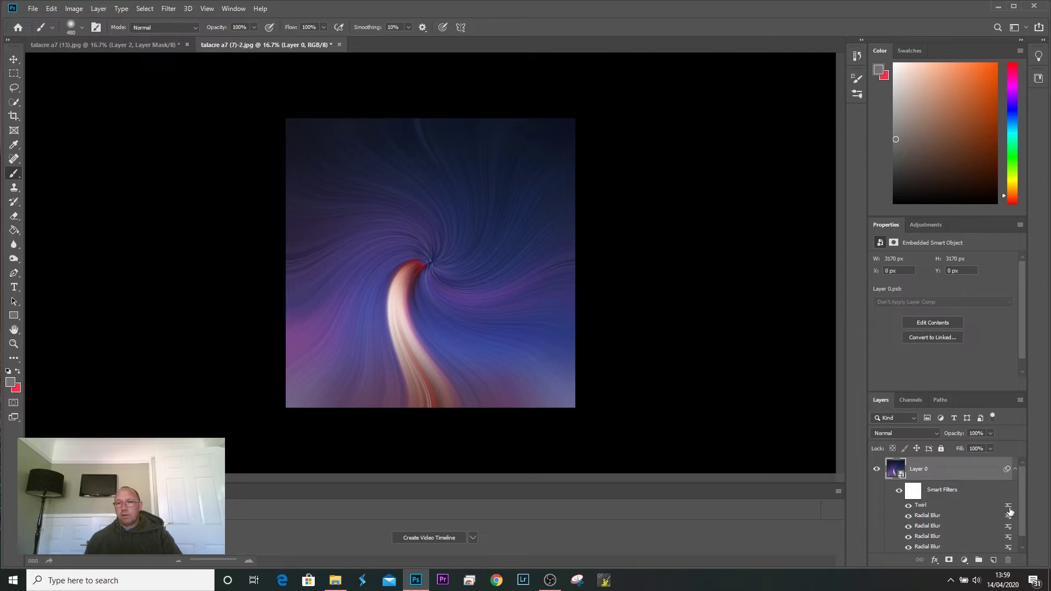
# Set the blending mode of the 102° Twirl smart filter on Layer 0 to Lighten.
pyautogui.rightClick(1009, 512)
pyautogui.click(955, 549)
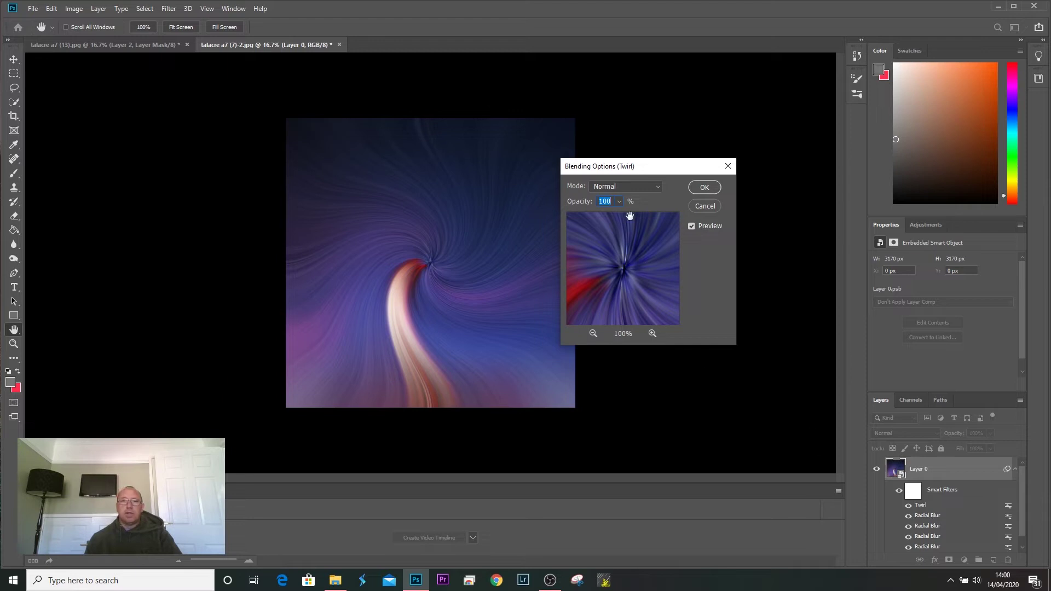
pyautogui.click(659, 188)
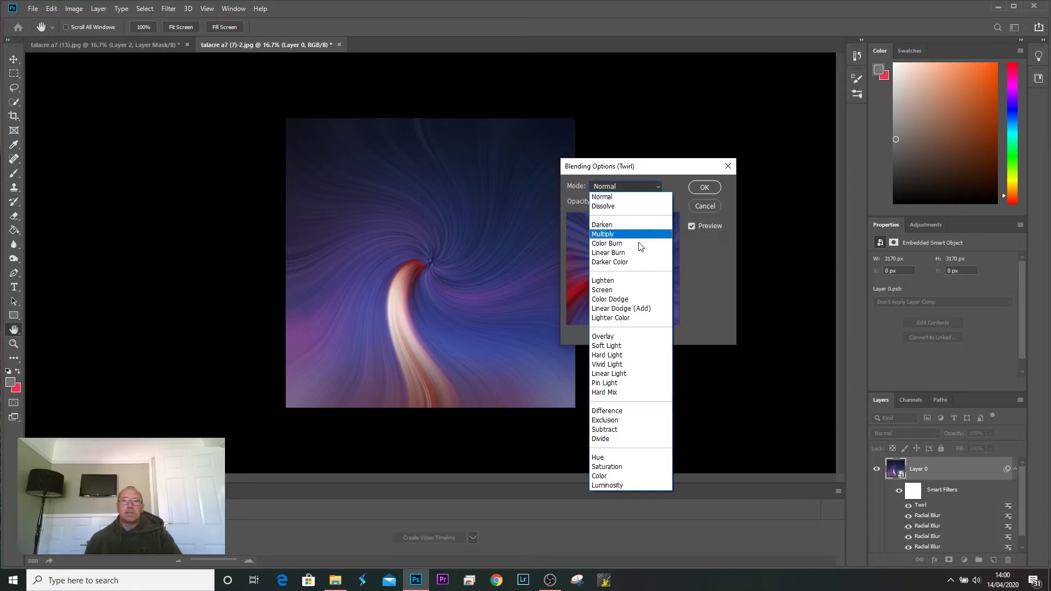
pyautogui.click(638, 280)
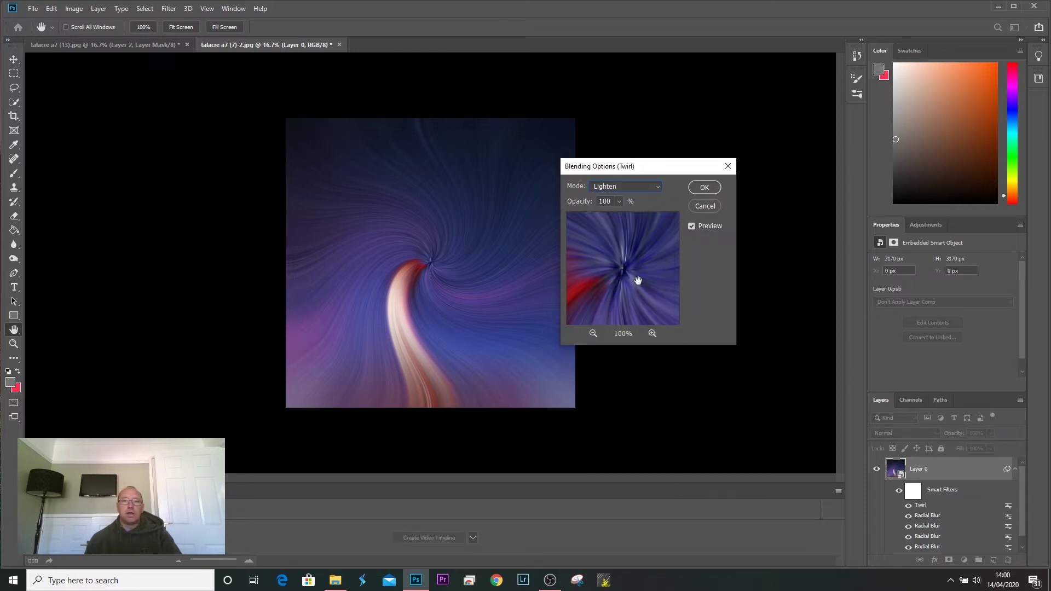
pyautogui.click(718, 186)
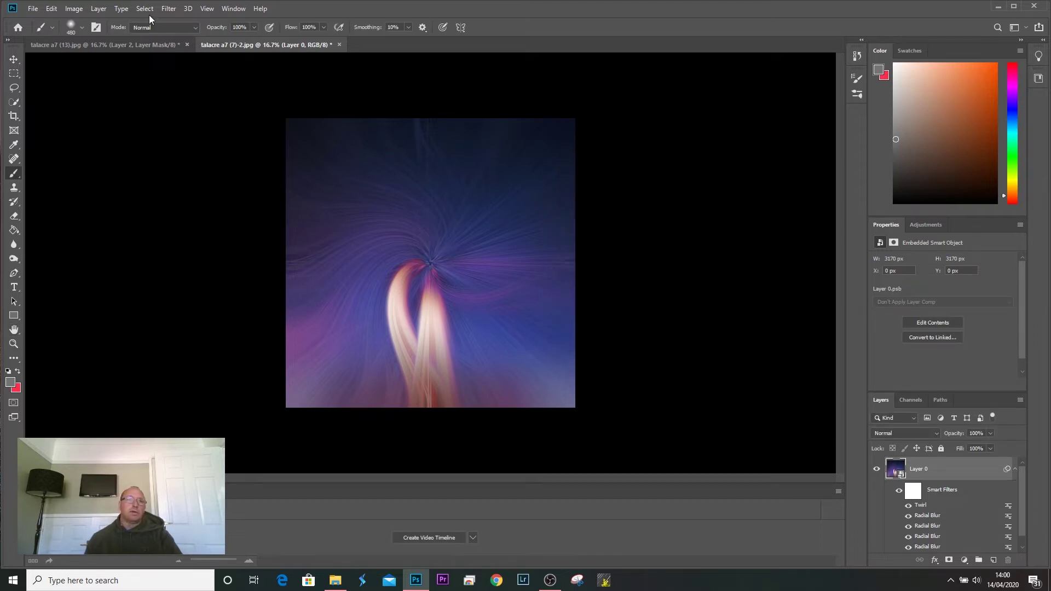
# Add a second Twirl filter to Layer 0 with the mirrored angle of -102°.
pyautogui.click(166, 8)
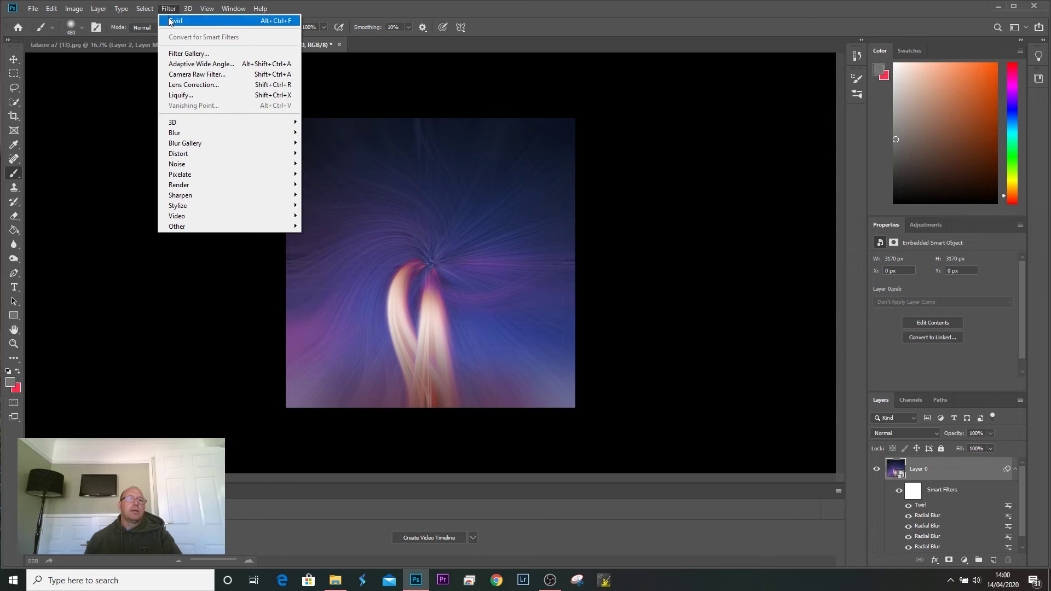
pyautogui.click(175, 20)
pyautogui.moveTo(671, 349); pyautogui.dragTo(656, 351)
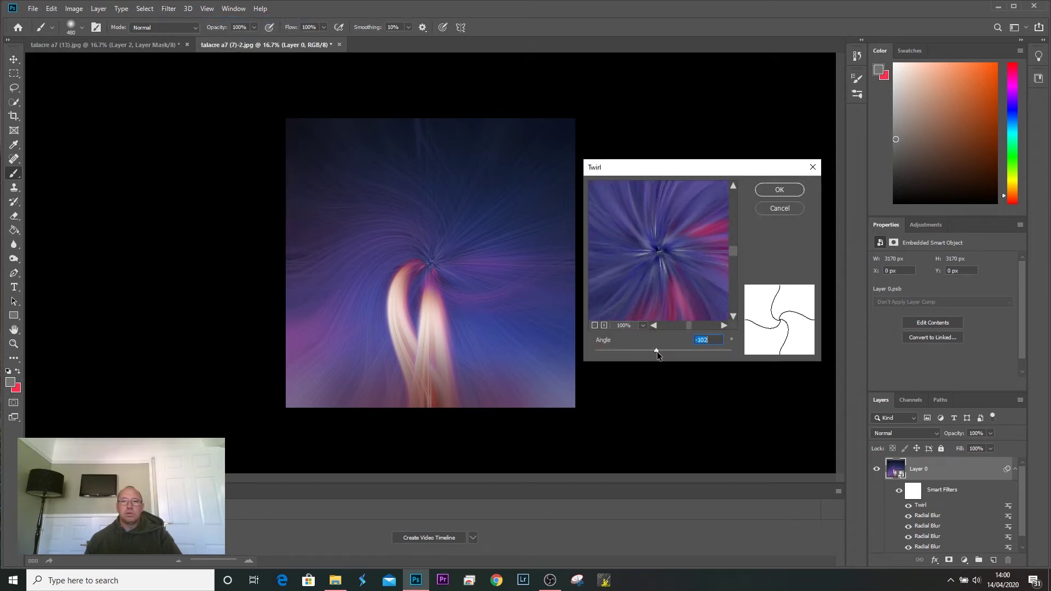
pyautogui.click(780, 190)
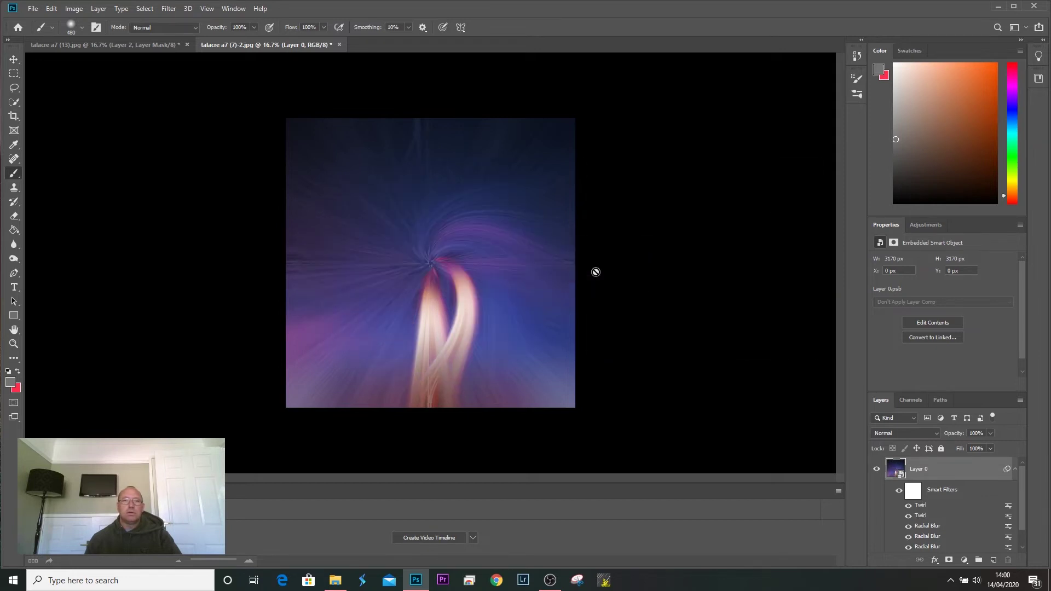
# Set the blending mode of the topmost Twirl smart filter, the -102° one, to Lighten.
pyautogui.rightClick(1008, 508)
pyautogui.click(1008, 512)
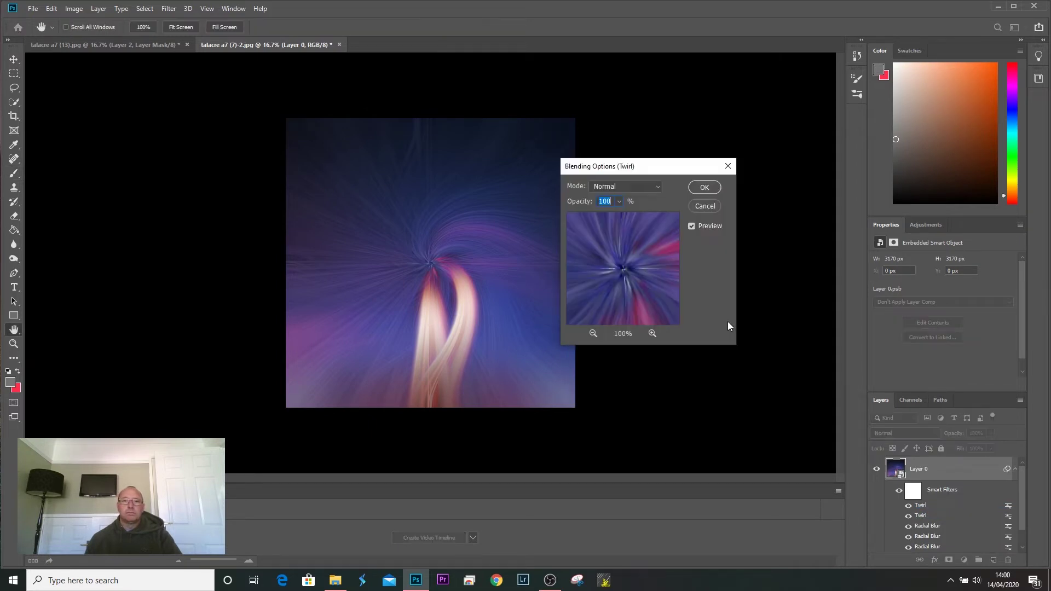
pyautogui.click(658, 188)
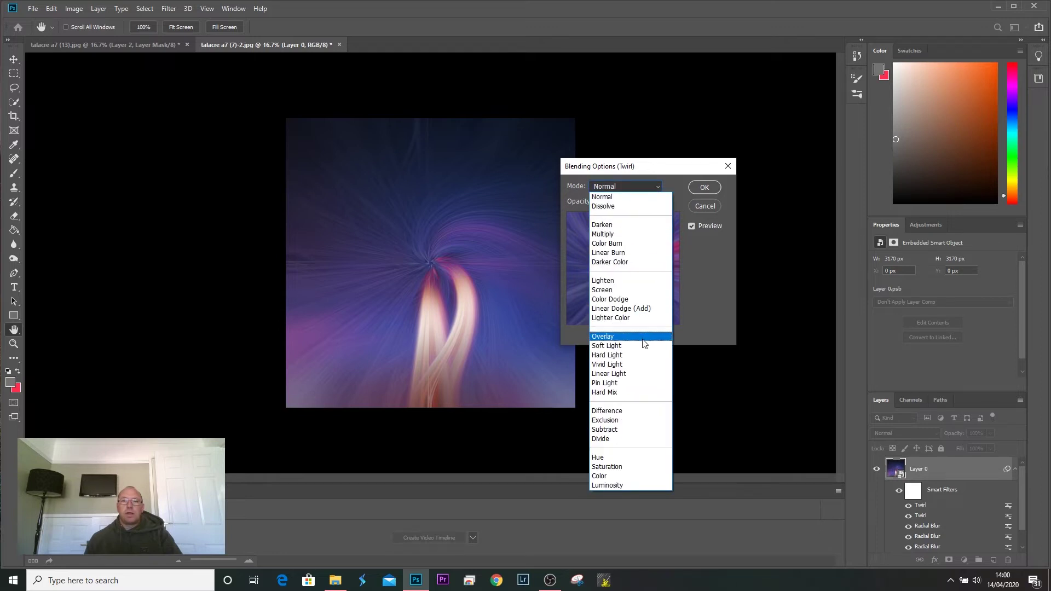
pyautogui.click(627, 281)
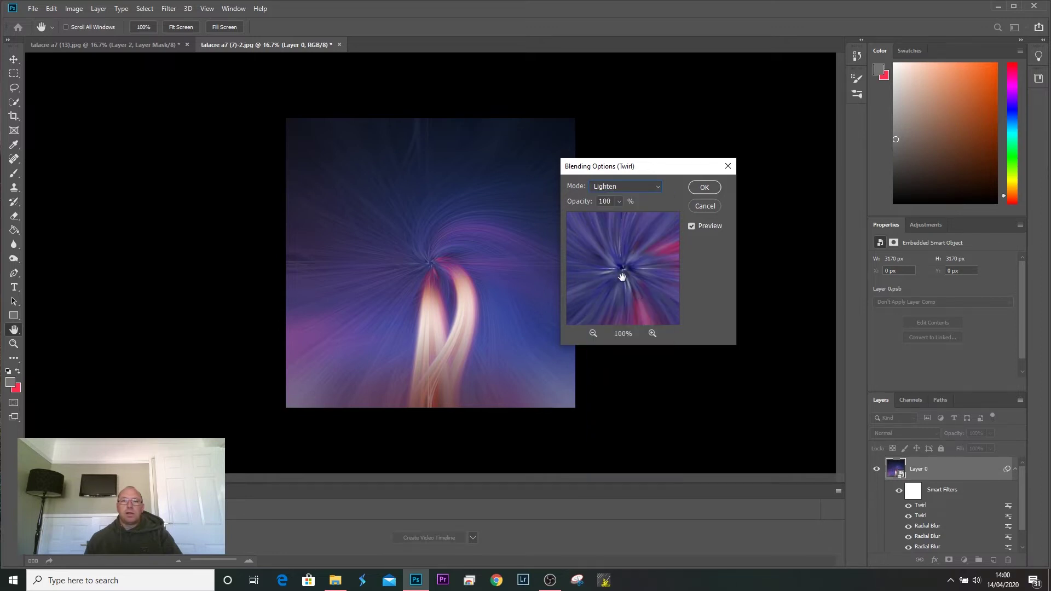
pyautogui.click(704, 188)
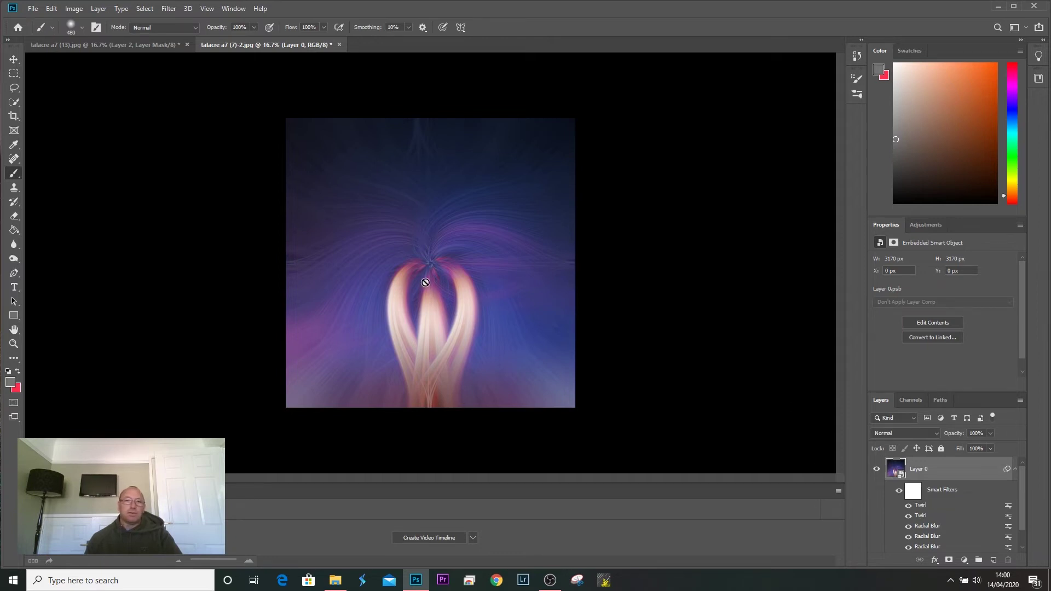
# Add a third Twirl filter to Layer 0 with an angle of -298°.
pyautogui.click(169, 10)
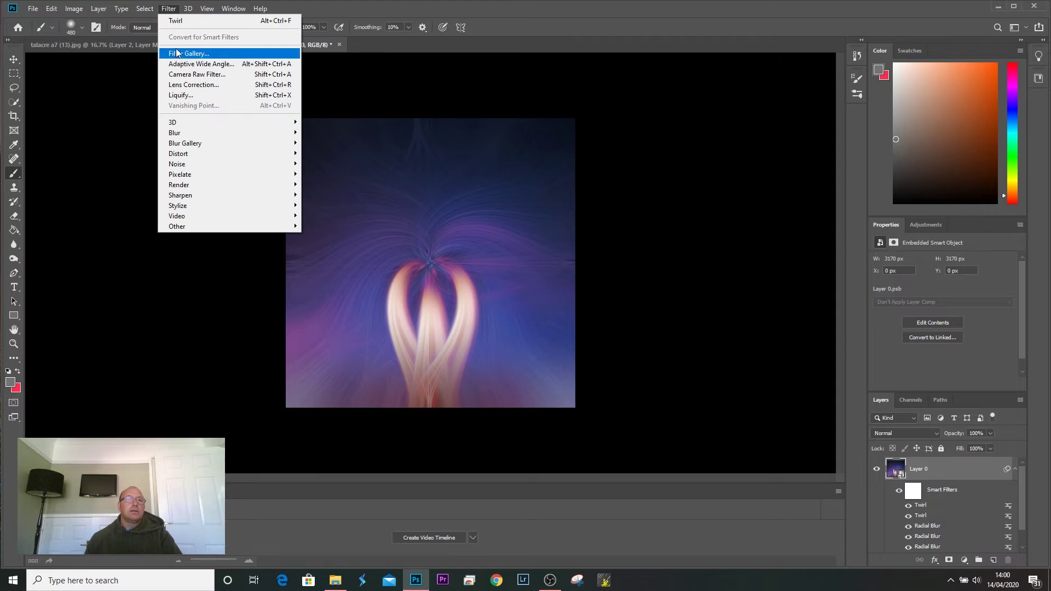
pyautogui.click(175, 21)
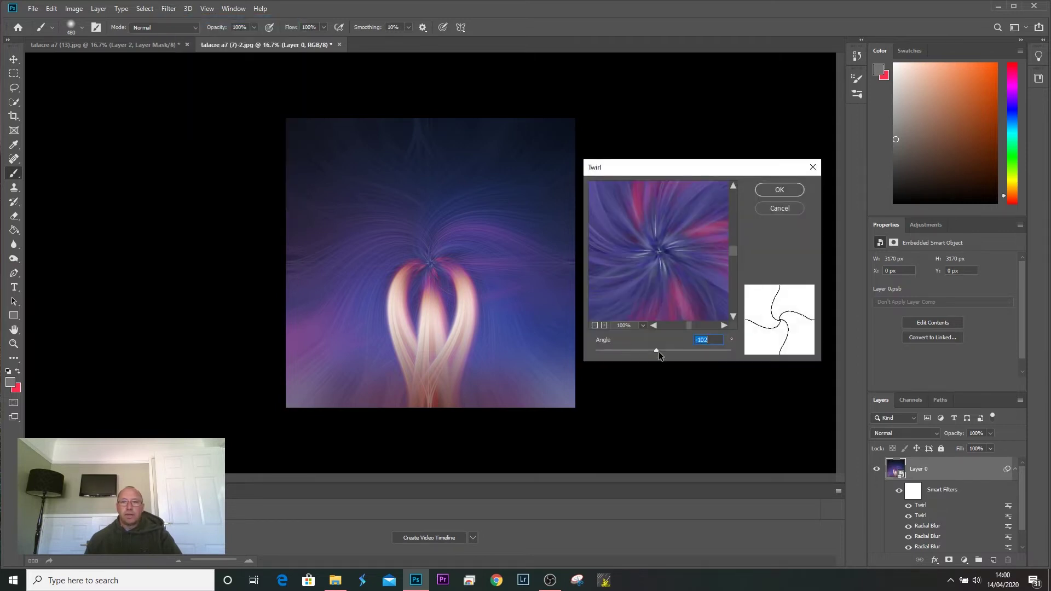
pyautogui.moveTo(656, 350); pyautogui.dragTo(642, 350)
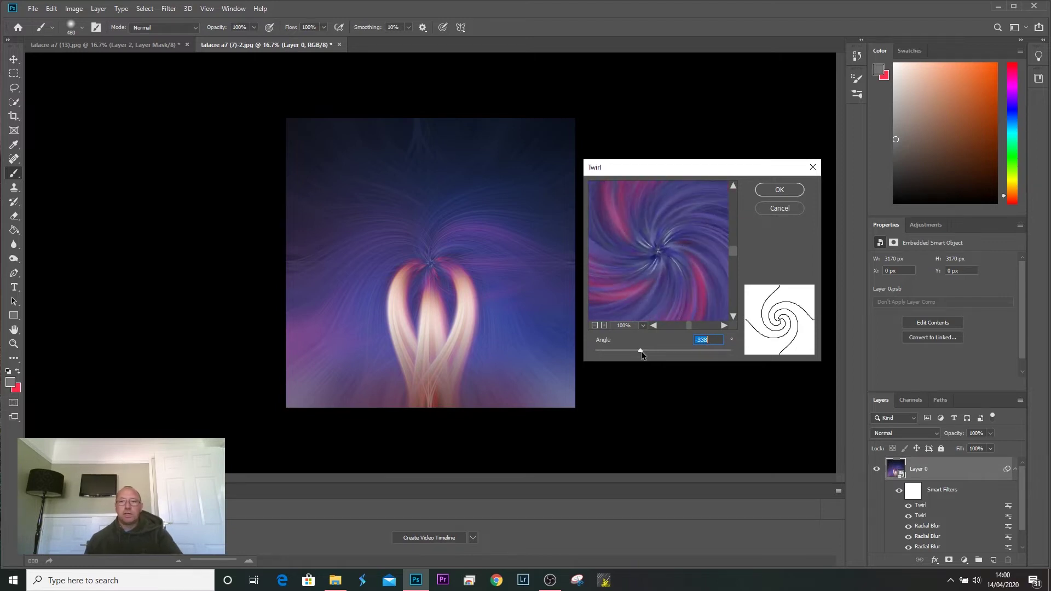
pyautogui.moveTo(641, 350); pyautogui.dragTo(643, 350)
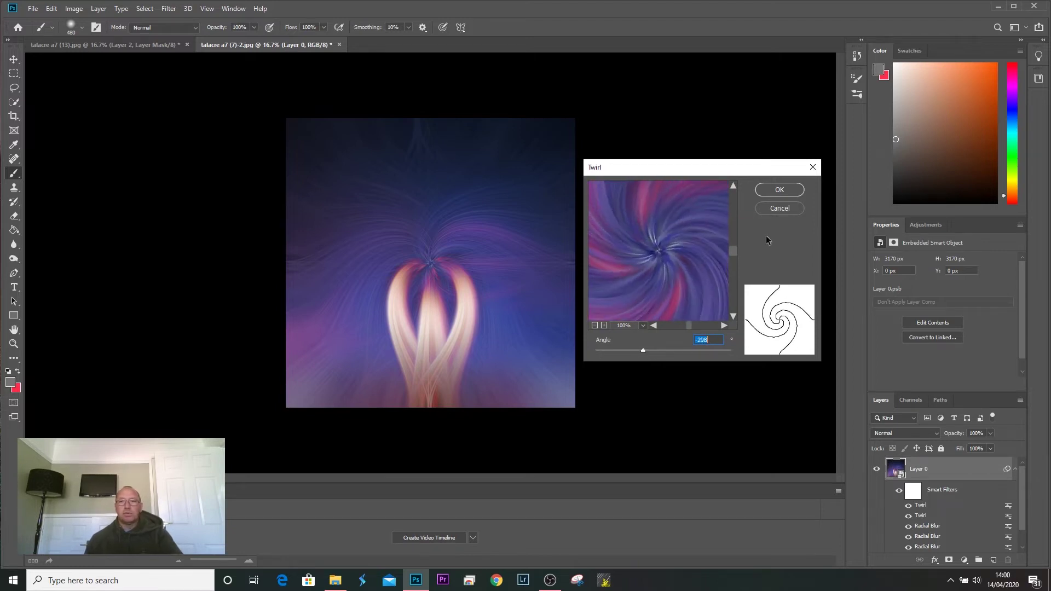
pyautogui.click(779, 189)
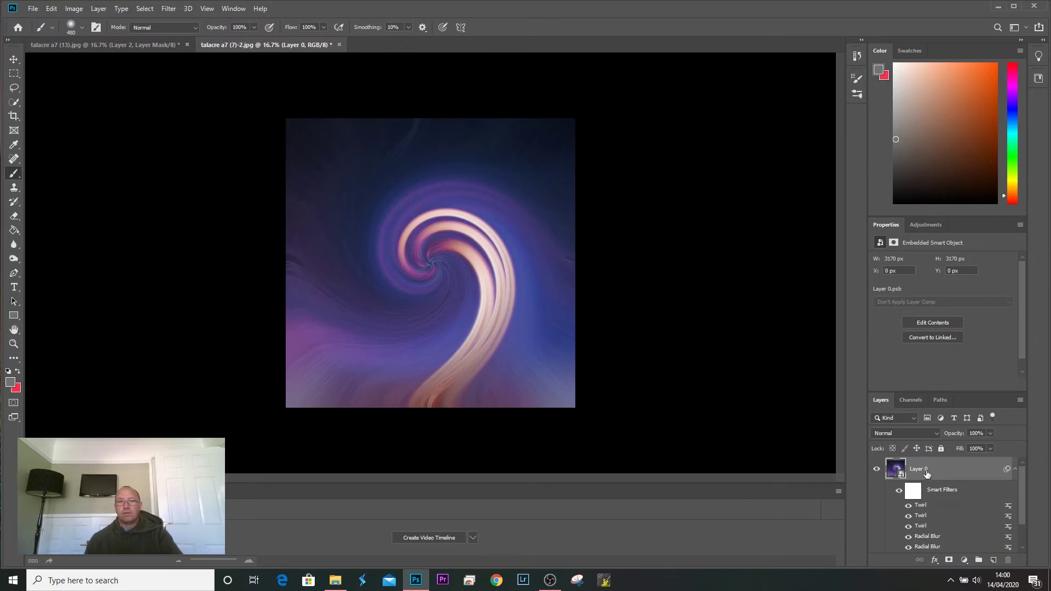
# Set the blending mode of the topmost Twirl smart filter on Layer 0, the -298° one, to Lighten.
pyautogui.rightClick(1007, 510)
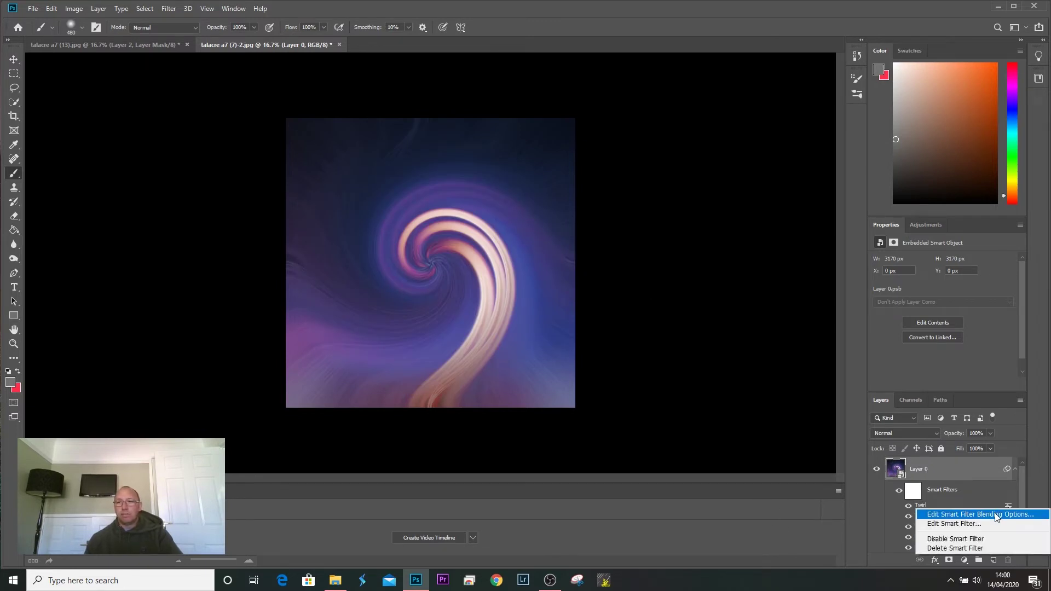
pyautogui.click(1010, 514)
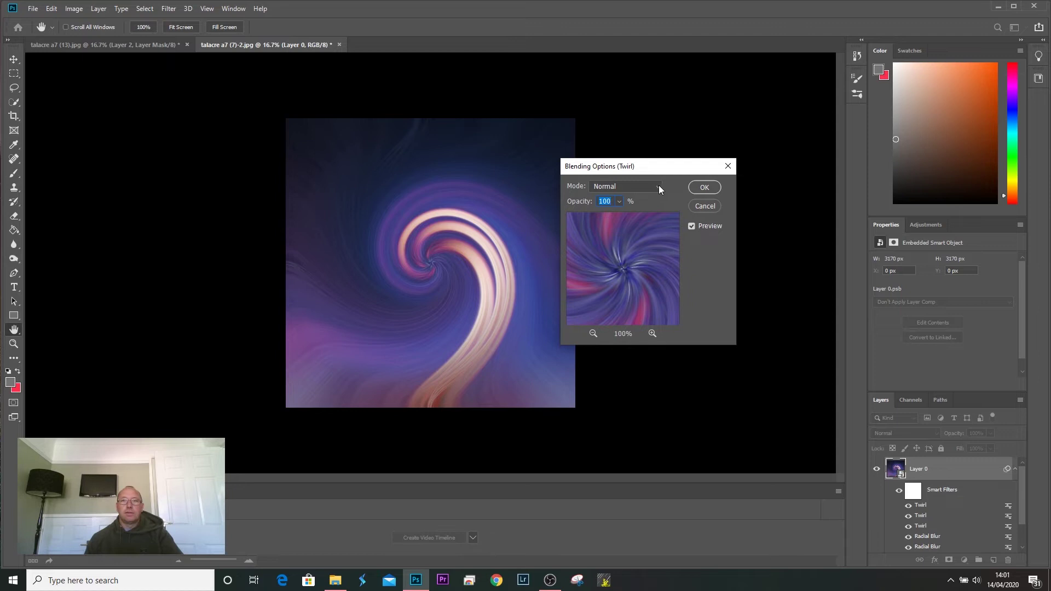
pyautogui.click(659, 186)
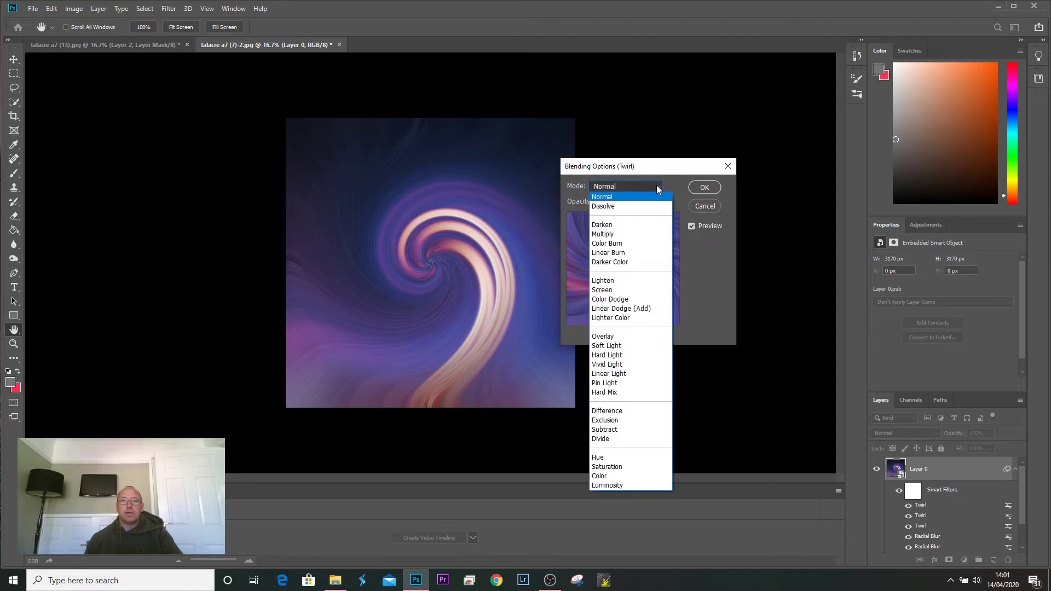
pyautogui.click(649, 282)
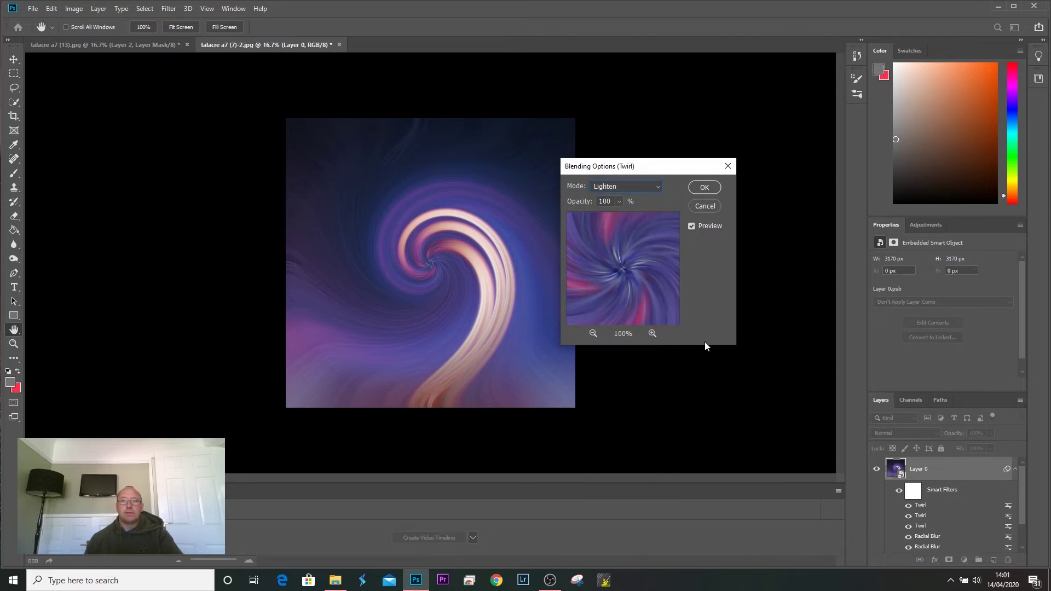
pyautogui.click(713, 191)
# Add a fourth Twirl filter to Layer 0 with the mirrored angle of 298°.
pyautogui.click(169, 8)
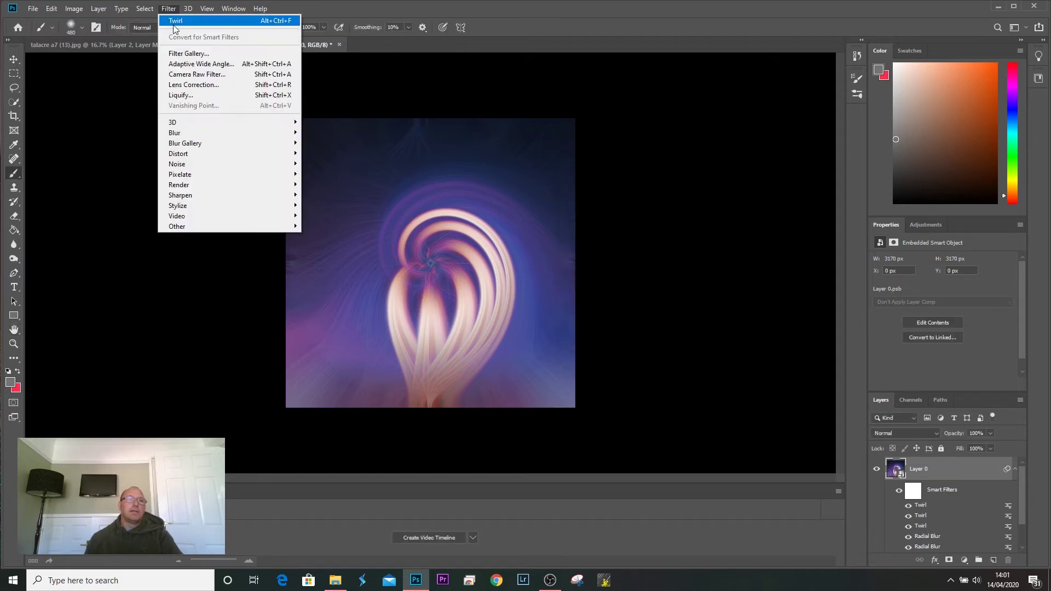
pyautogui.click(175, 22)
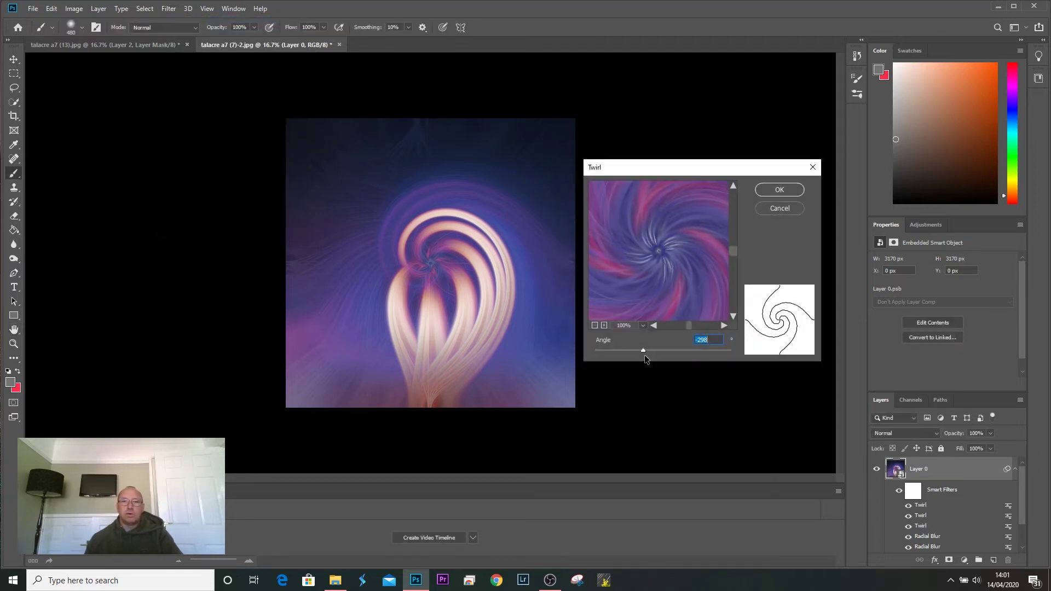
pyautogui.moveTo(643, 350); pyautogui.dragTo(680, 351)
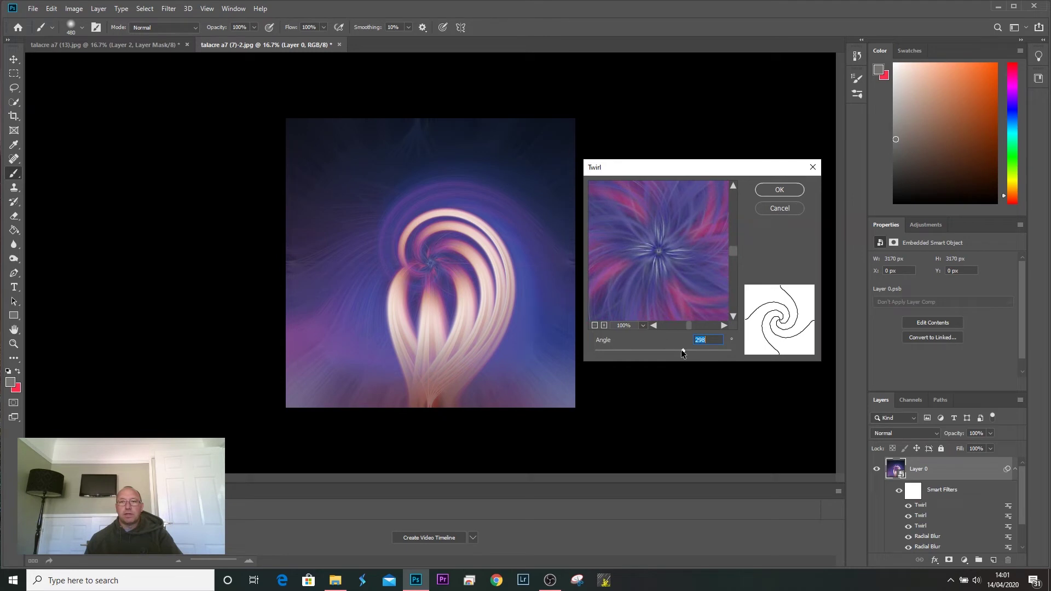
pyautogui.click(780, 190)
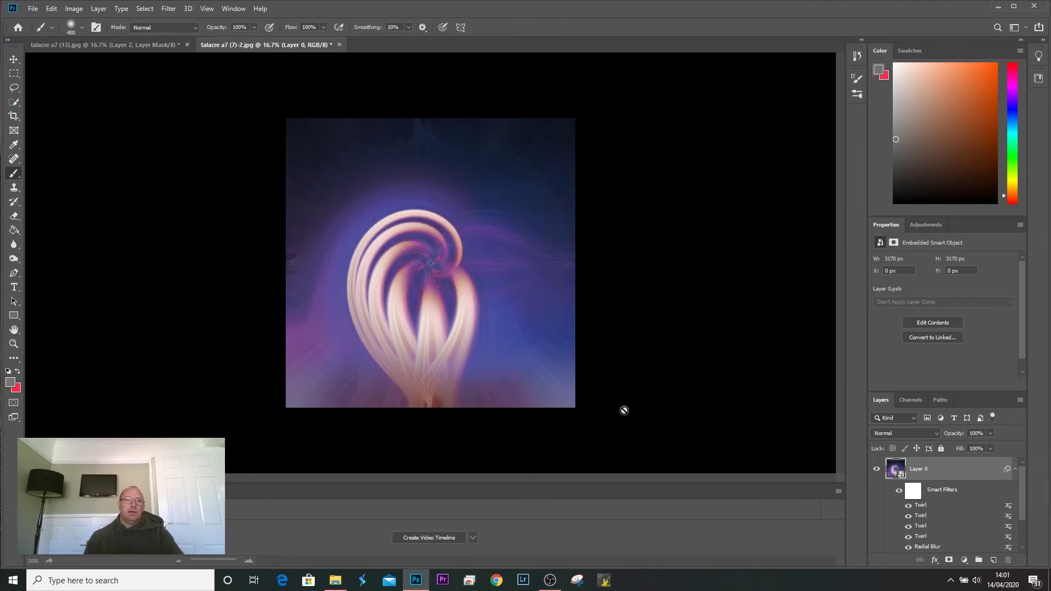
# Set the blending mode of the newest Twirl smart filter, the 298° one, to Lighten.
pyautogui.rightClick(1008, 509)
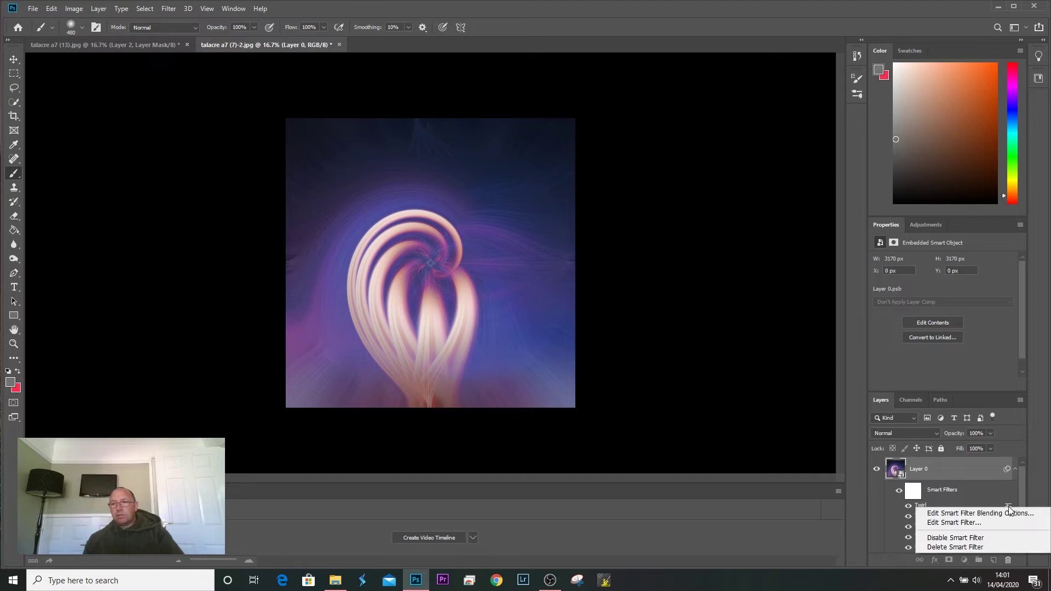
pyautogui.click(947, 512)
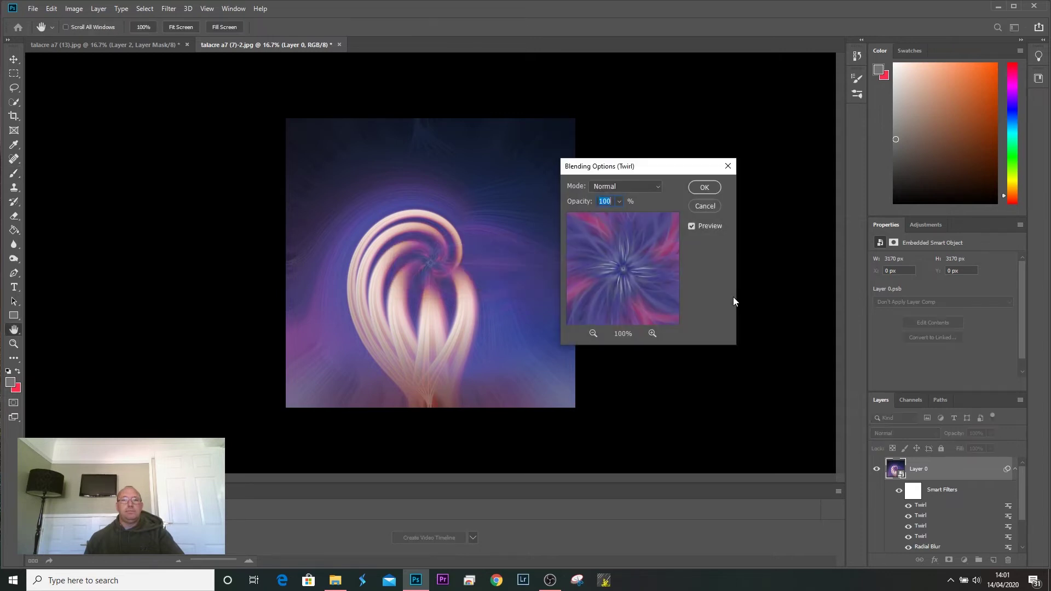
pyautogui.click(657, 188)
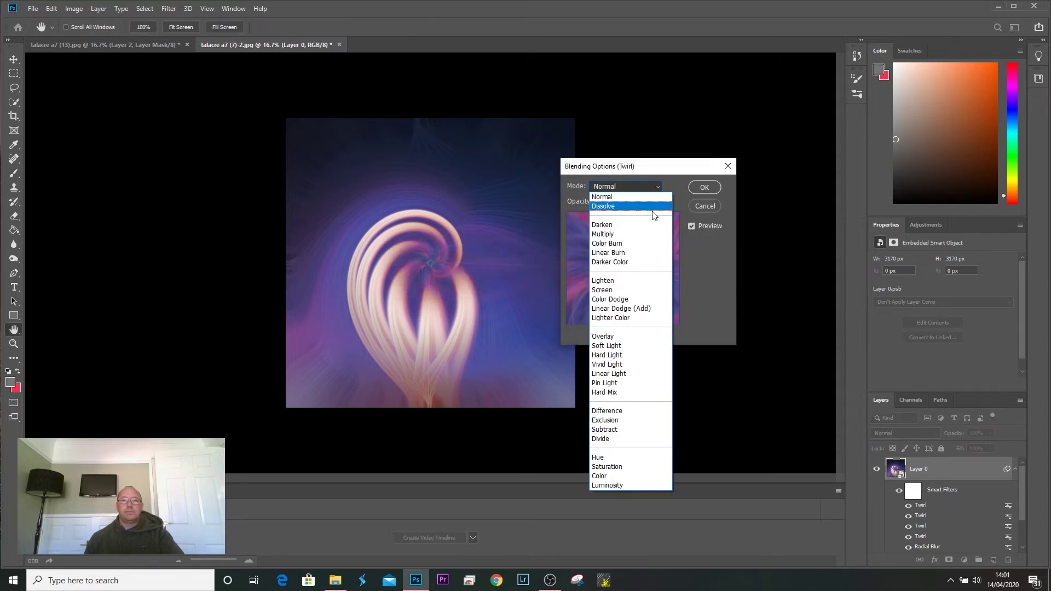
pyautogui.click(634, 282)
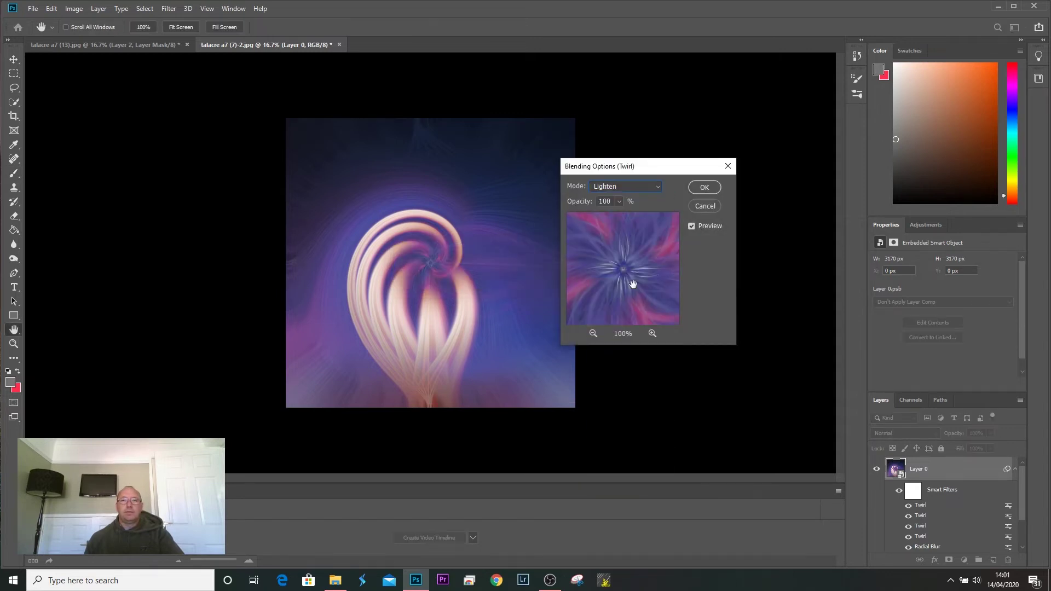
pyautogui.click(703, 188)
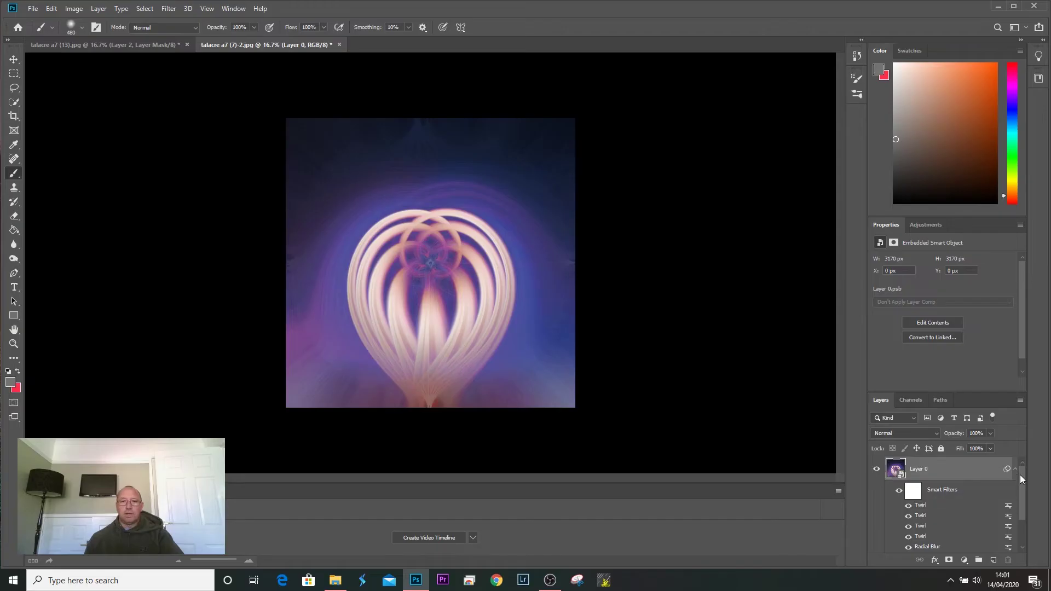
pyautogui.moveTo(1020, 474)
pyautogui.mouseDown()
pyautogui.moveTo(1021, 525)
pyautogui.moveTo(1026, 479)
pyautogui.mouseUp()
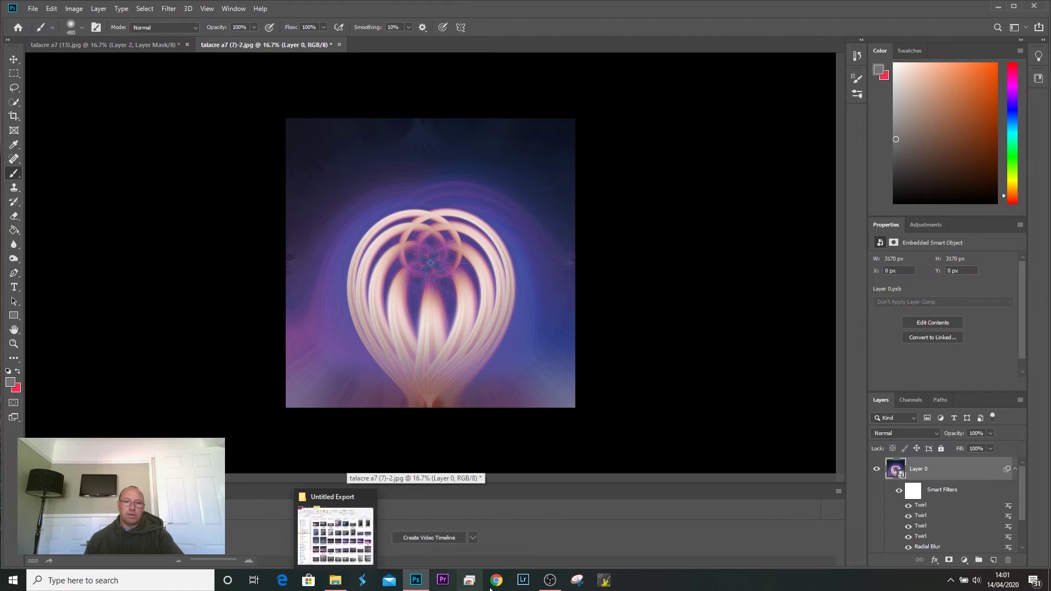
# Place the original photo talacre a7 (7)-2 from the Untitled Export folder over the twirl layer at full size.
pyautogui.click(334, 581)
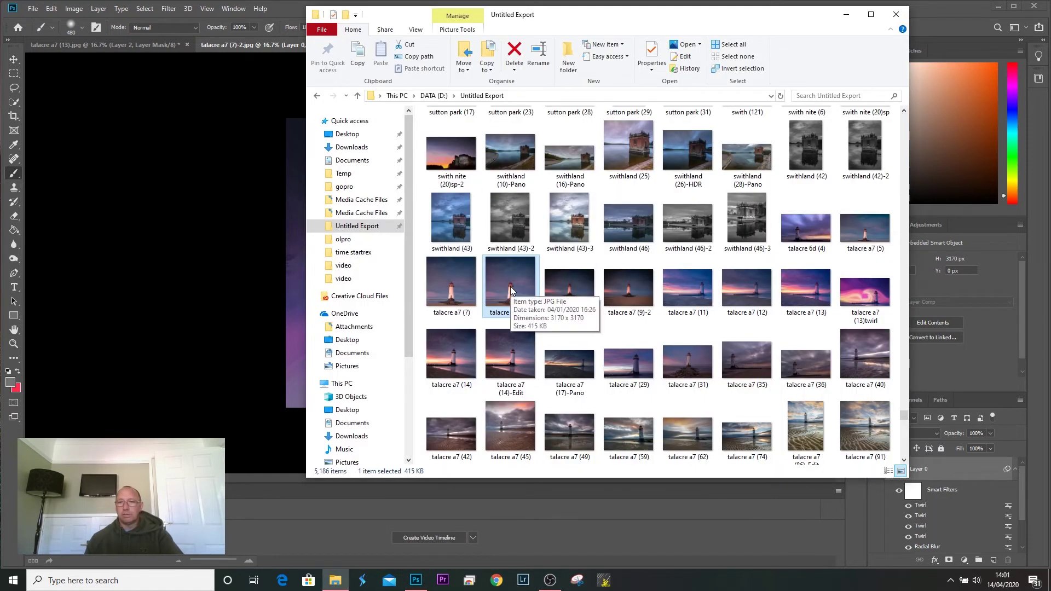
pyautogui.moveTo(512, 290); pyautogui.dragTo(262, 327)
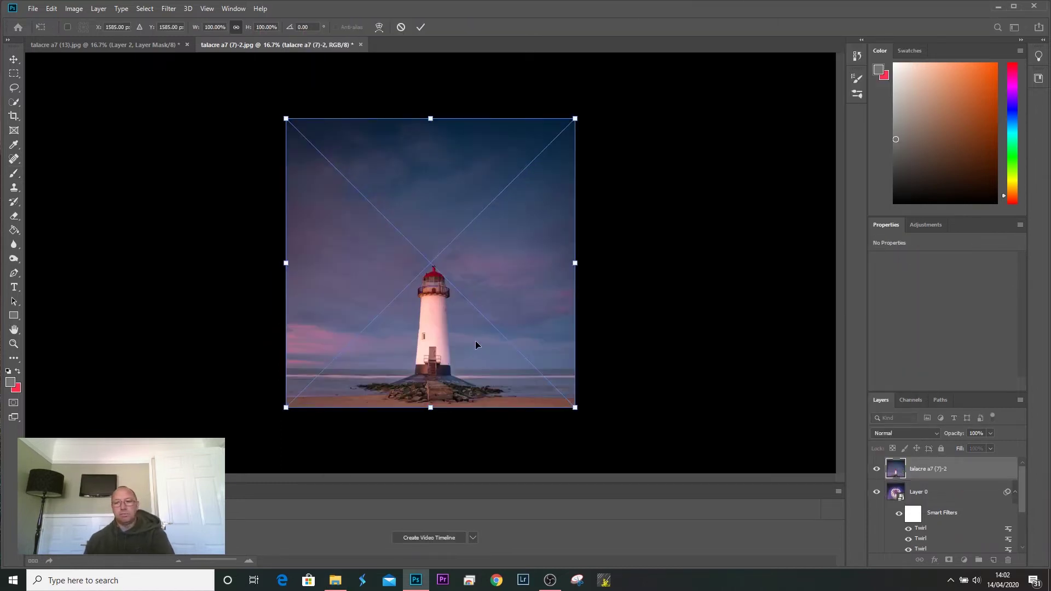
pyautogui.press('Return')
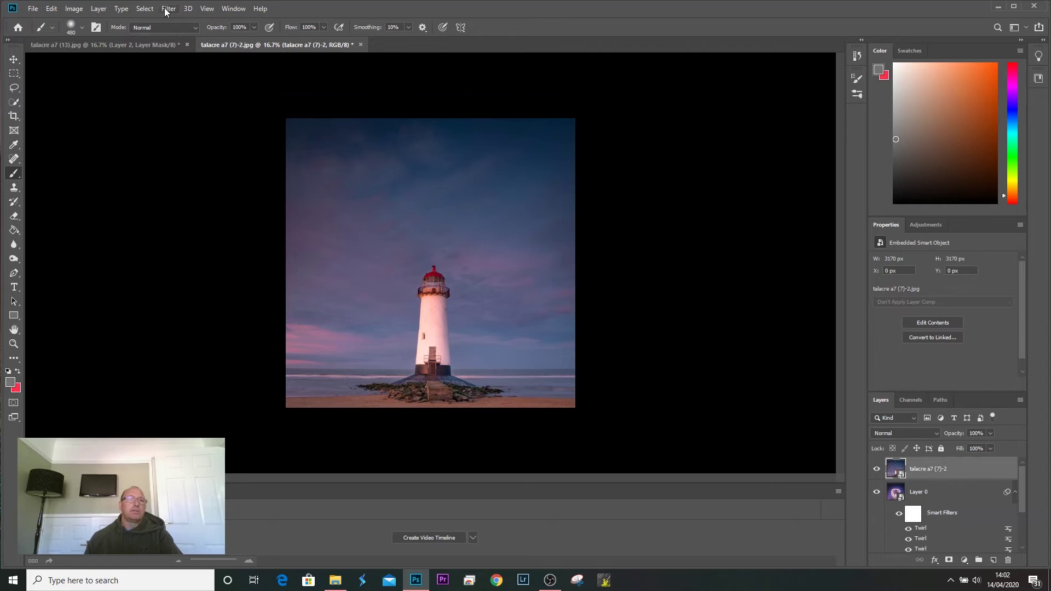
pyautogui.click(145, 8)
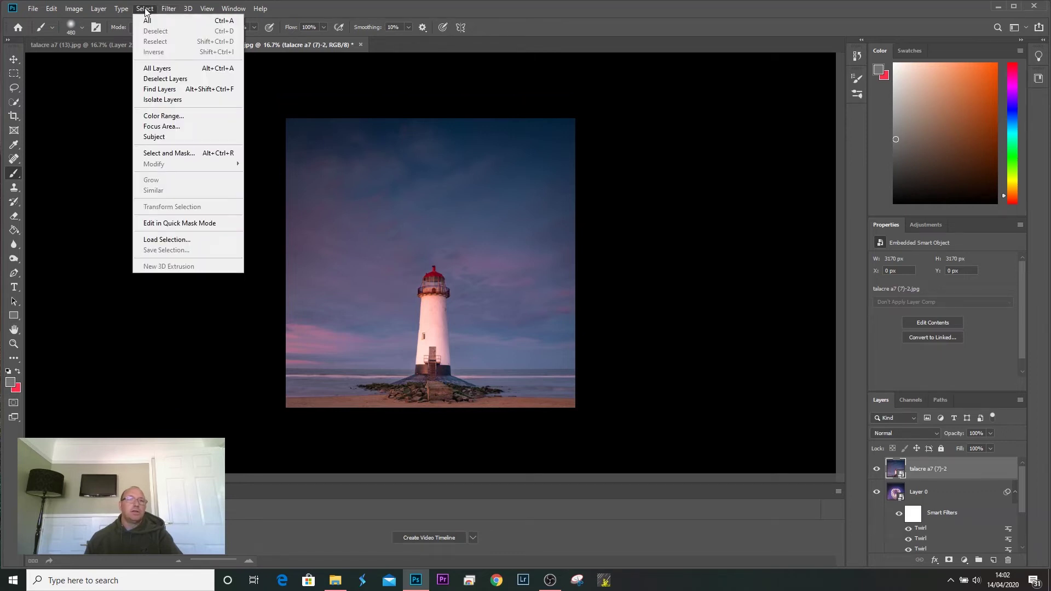
pyautogui.click(164, 127)
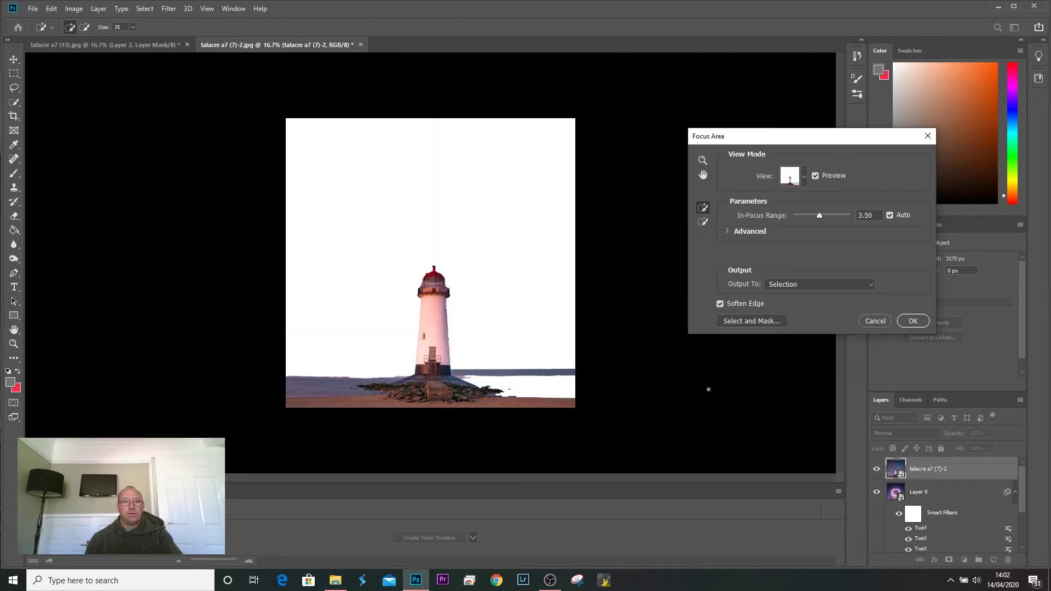
pyautogui.moveTo(822, 216); pyautogui.dragTo(811, 216)
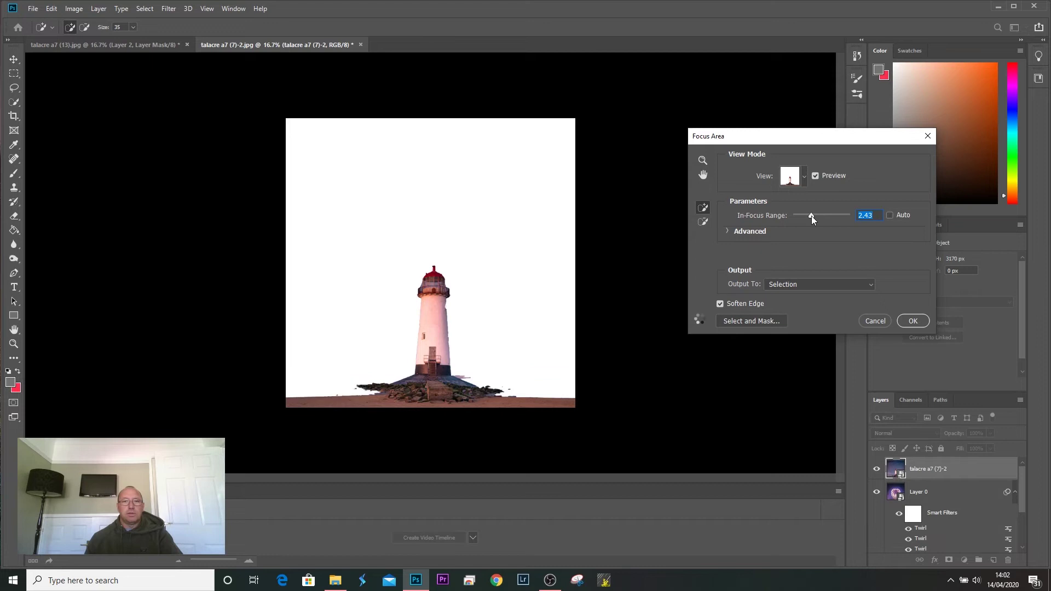
pyautogui.moveTo(811, 216); pyautogui.dragTo(808, 215)
pyautogui.moveTo(809, 216); pyautogui.dragTo(806, 215)
pyautogui.moveTo(814, 215); pyautogui.dragTo(810, 222)
pyautogui.click(875, 321)
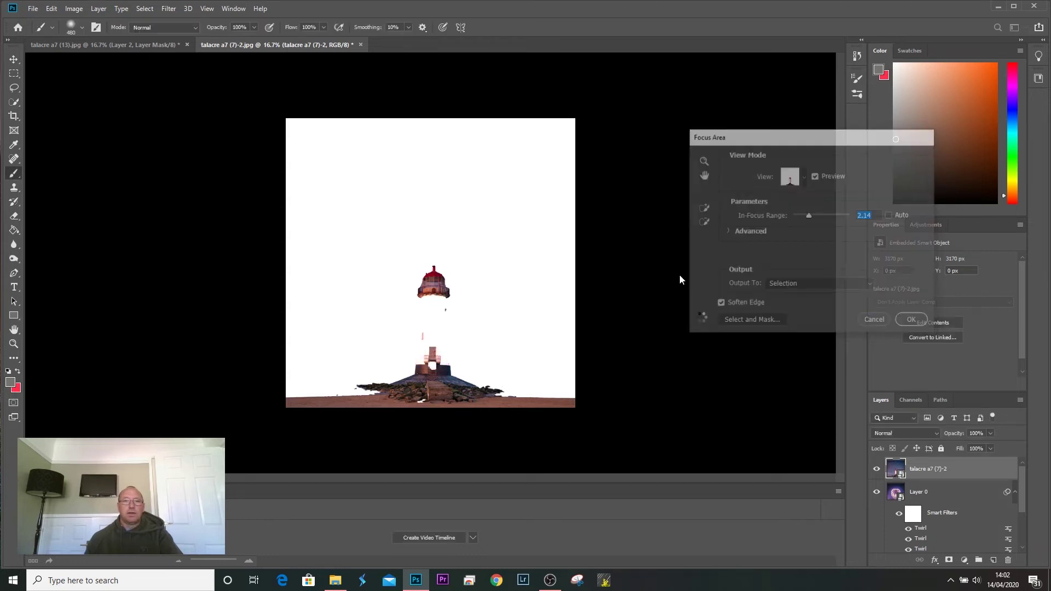
# Select the lighthouse, rocks and beach of the placed photo with Focus Area, using an In-Focus Range of 2.43 and Selection output.
pyautogui.click(145, 8)
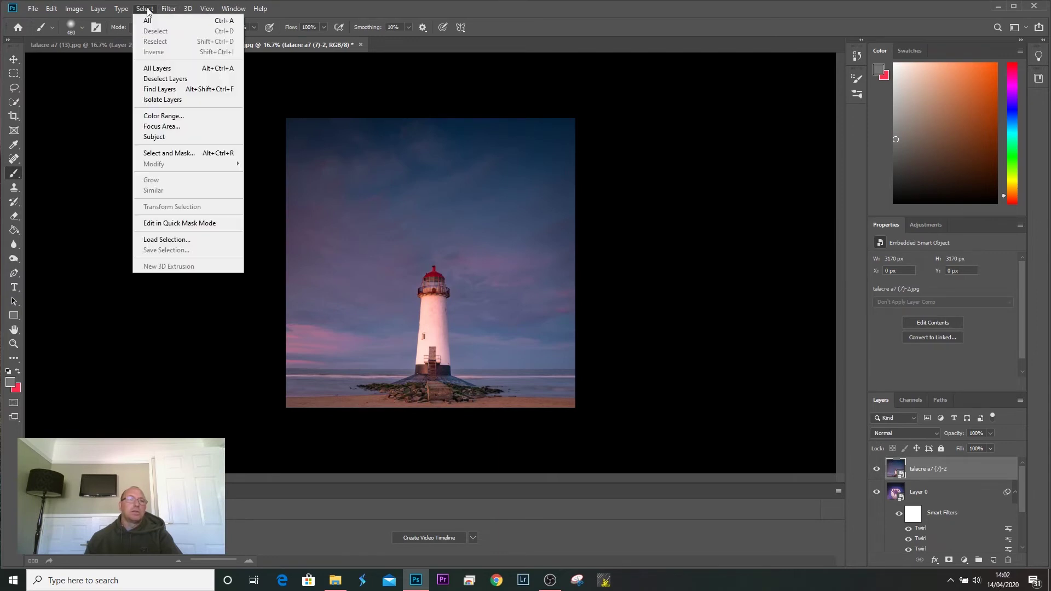
pyautogui.click(176, 130)
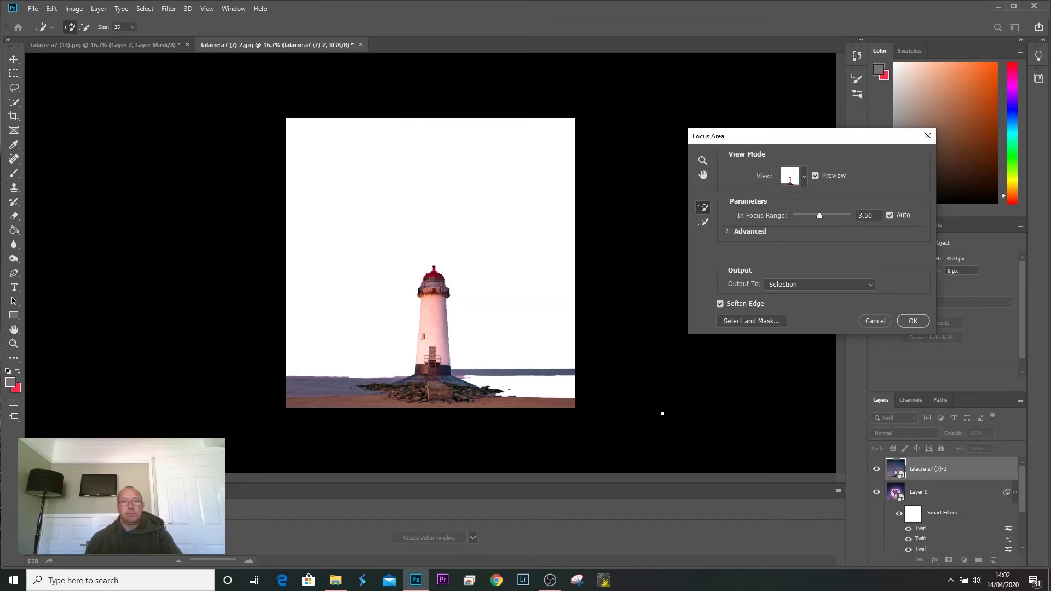
pyautogui.moveTo(816, 215); pyautogui.dragTo(811, 214)
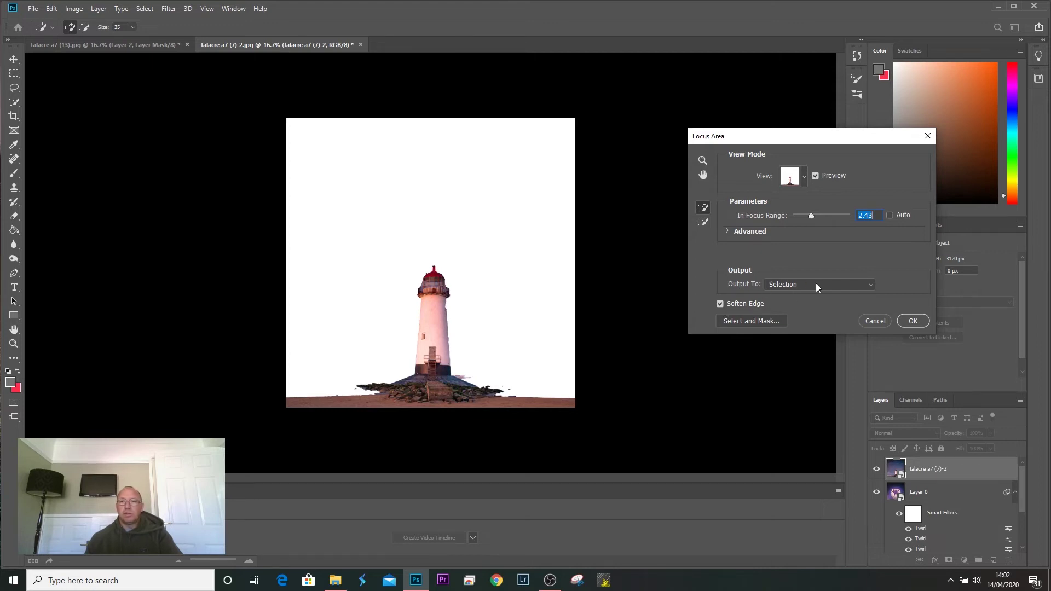
pyautogui.click(918, 324)
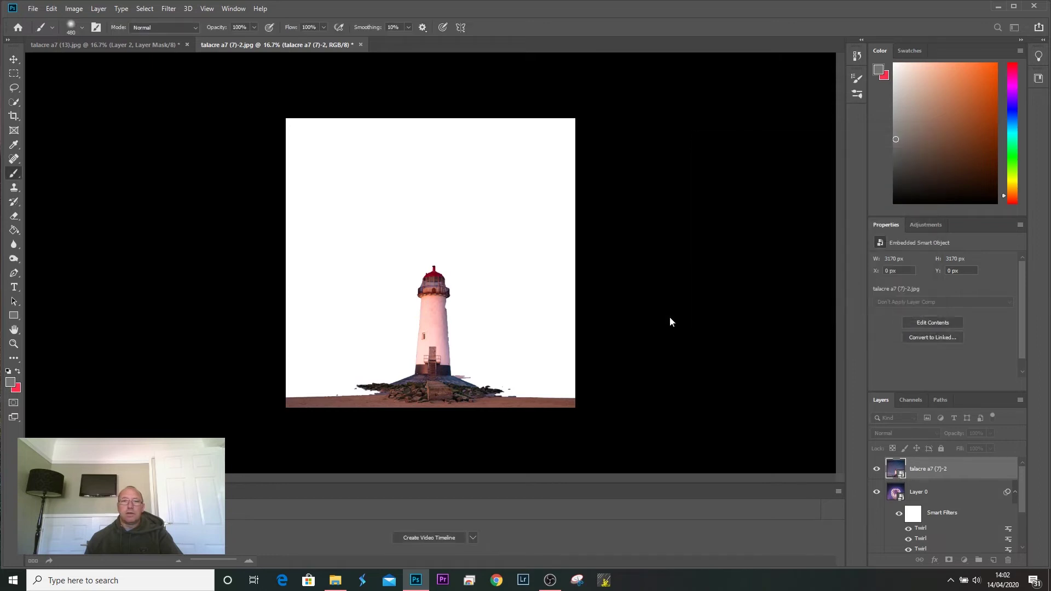
# Copy the selected lighthouse and foreground and paste them onto a new layer above the placed photo.
pyautogui.click(52, 9)
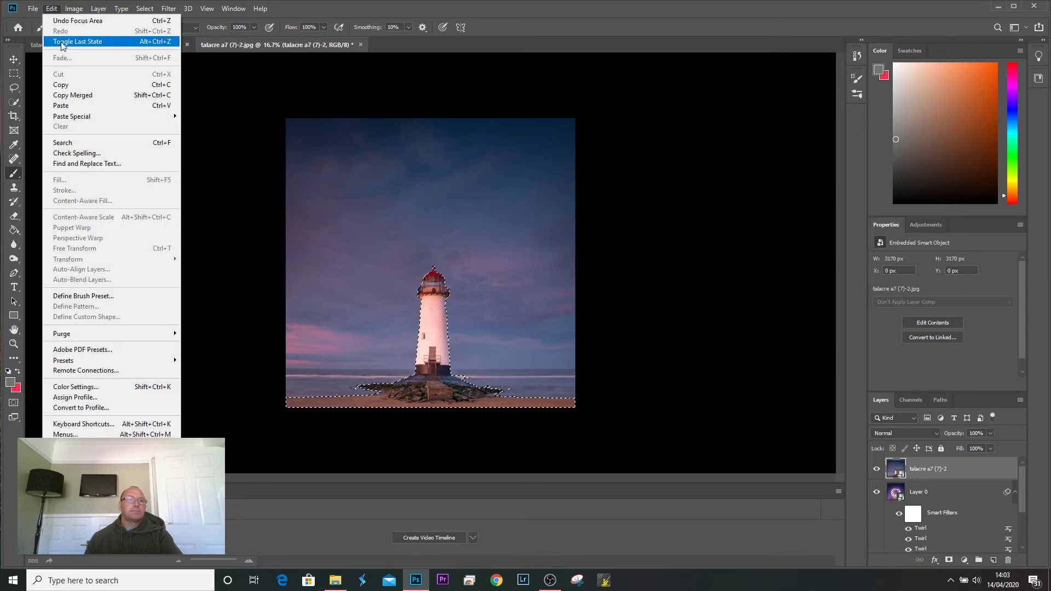
pyautogui.click(59, 85)
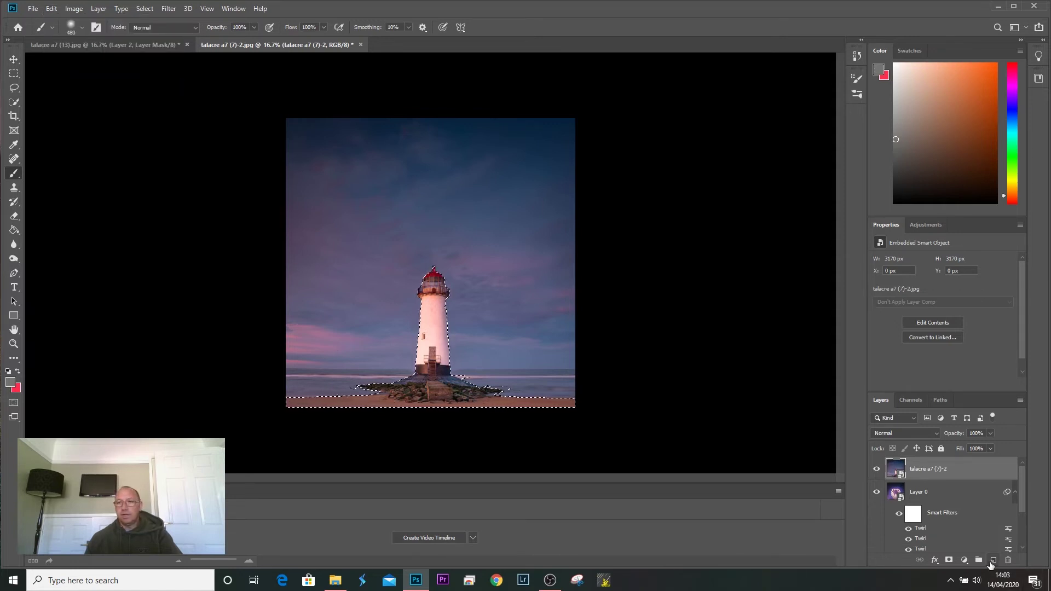
pyautogui.click(993, 560)
pyautogui.click(52, 9)
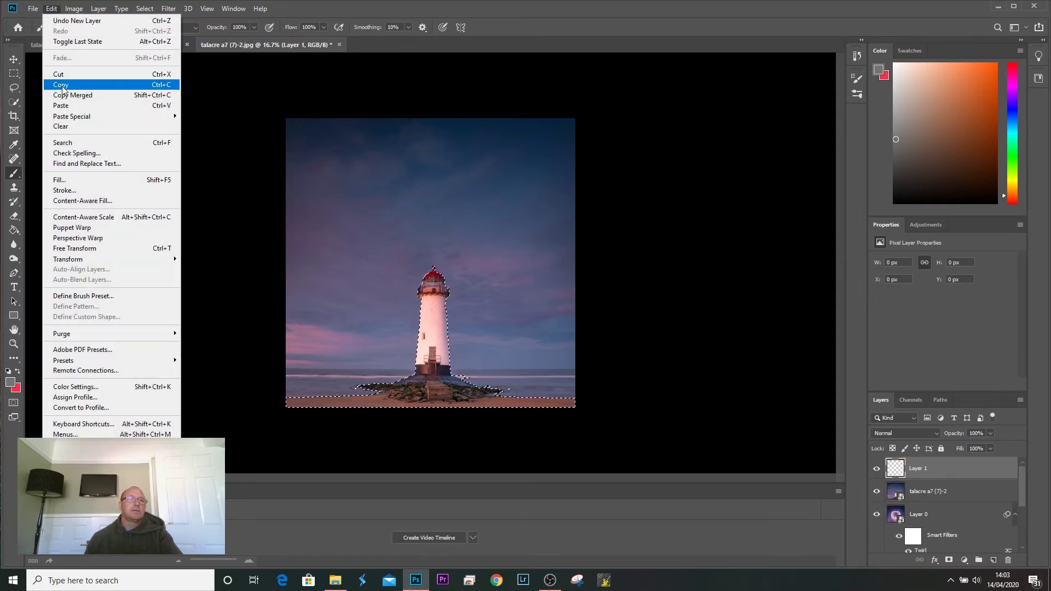
pyautogui.click(61, 105)
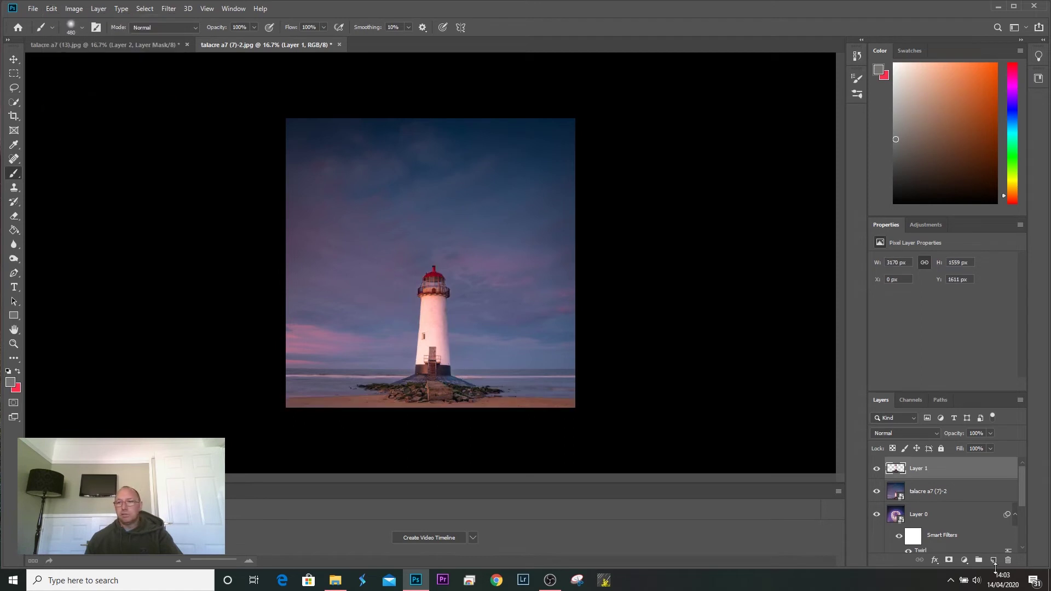
# Paste a second copy of the cutout onto another new layer, then hide that layer and the placed photo layer talacre a7 (7)-2.
pyautogui.click(993, 560)
pyautogui.click(52, 9)
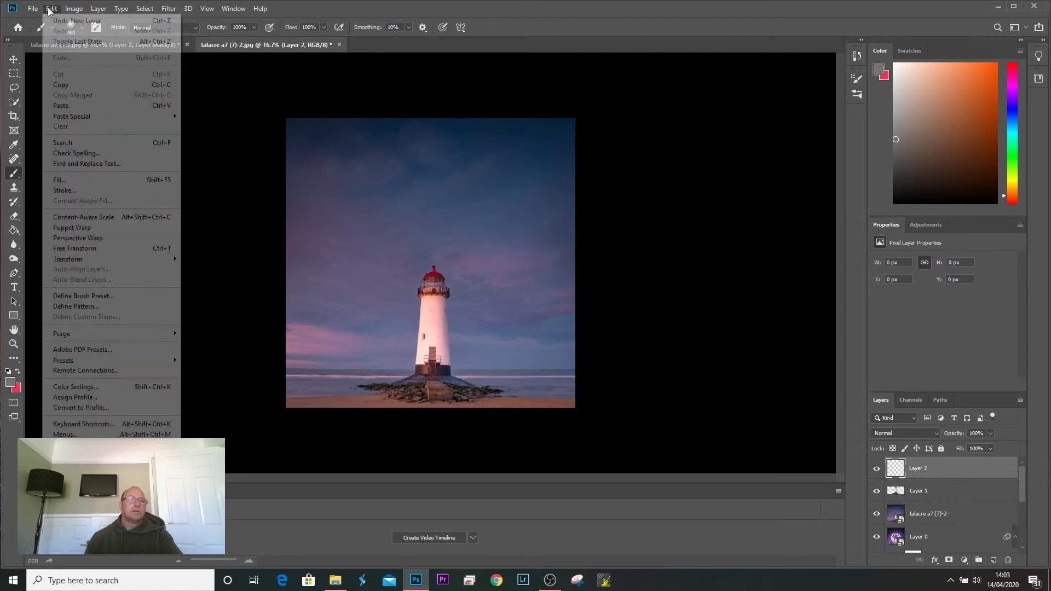
pyautogui.click(62, 105)
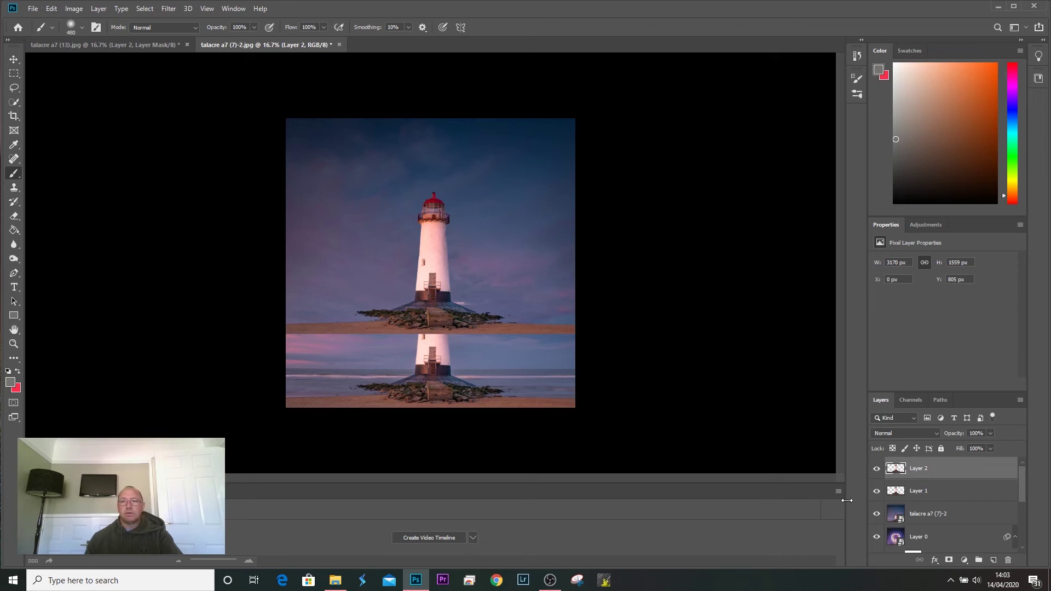
pyautogui.click(876, 470)
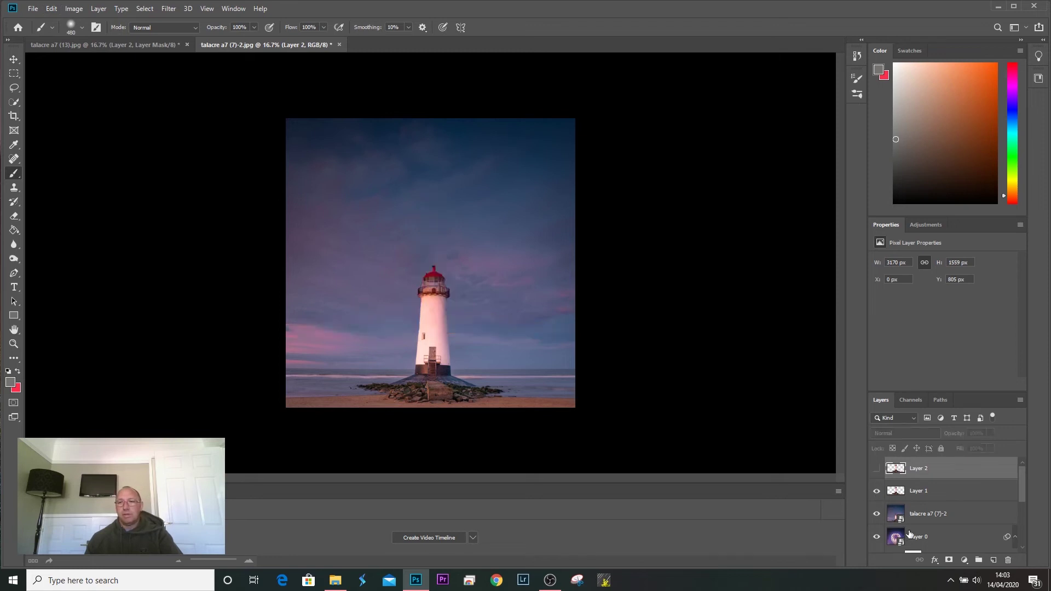
pyautogui.click(876, 516)
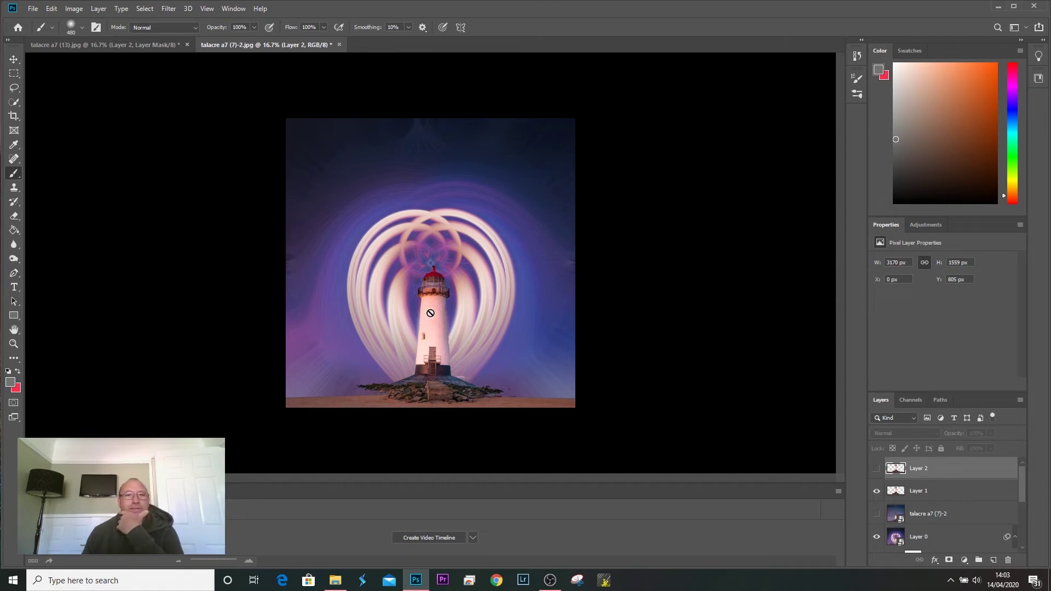
# Move the lighthouse cutout on Layer 1 sideways to X -54 px and add a white layer mask to it.
pyautogui.press('v')
pyautogui.moveTo(443, 337); pyautogui.dragTo(435, 333)
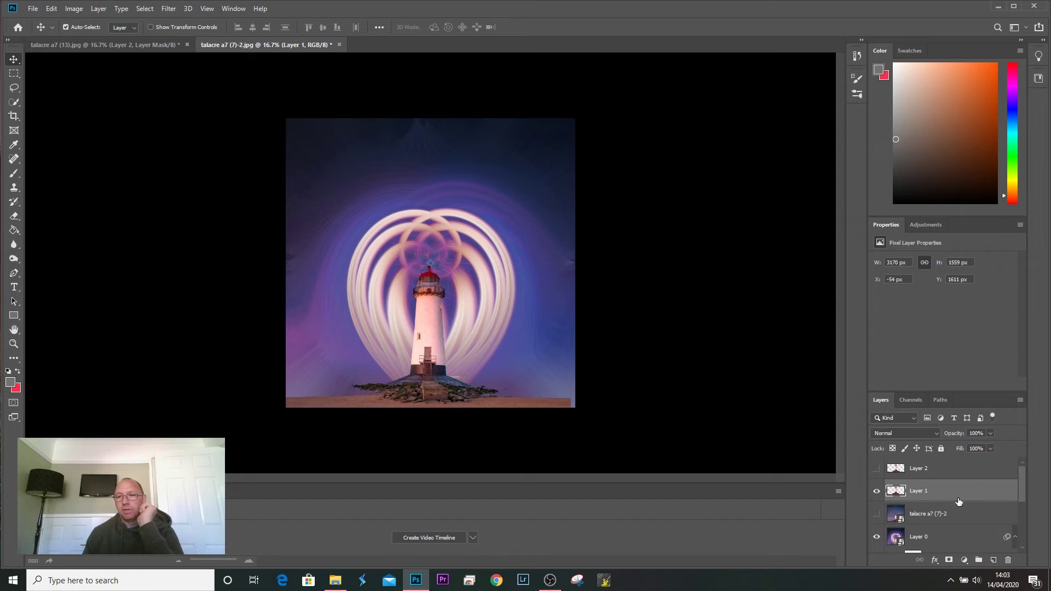
pyautogui.click(950, 560)
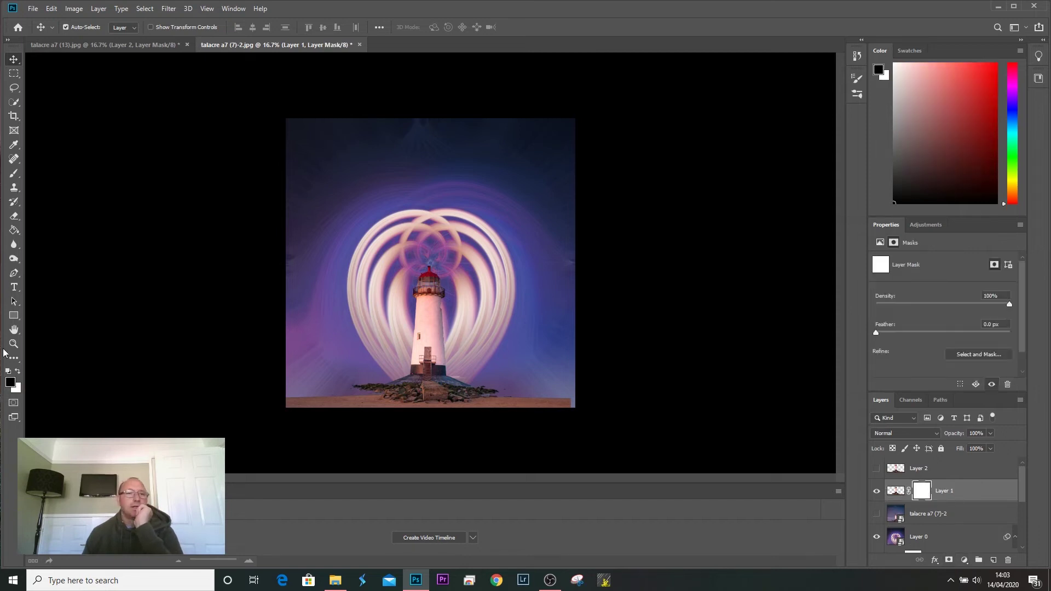
# Paint black on Layer 1's mask to hide the beach strip along the bottom edge of the image.
pyautogui.click(13, 172)
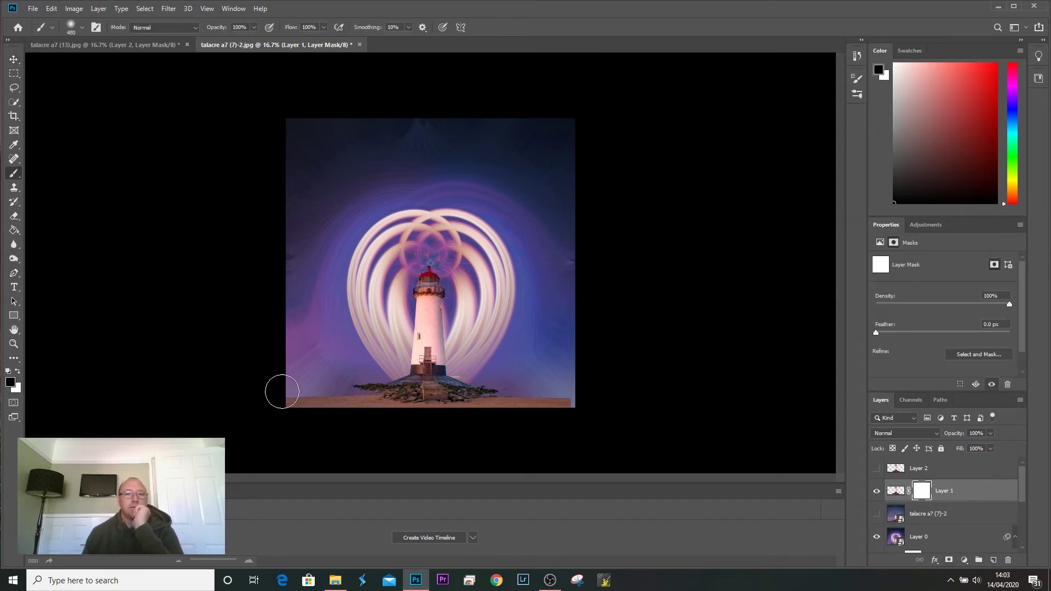
pyautogui.moveTo(330, 407)
pyautogui.mouseDown()
pyautogui.moveTo(452, 421)
pyautogui.moveTo(591, 399)
pyautogui.moveTo(374, 423)
pyautogui.mouseUp()
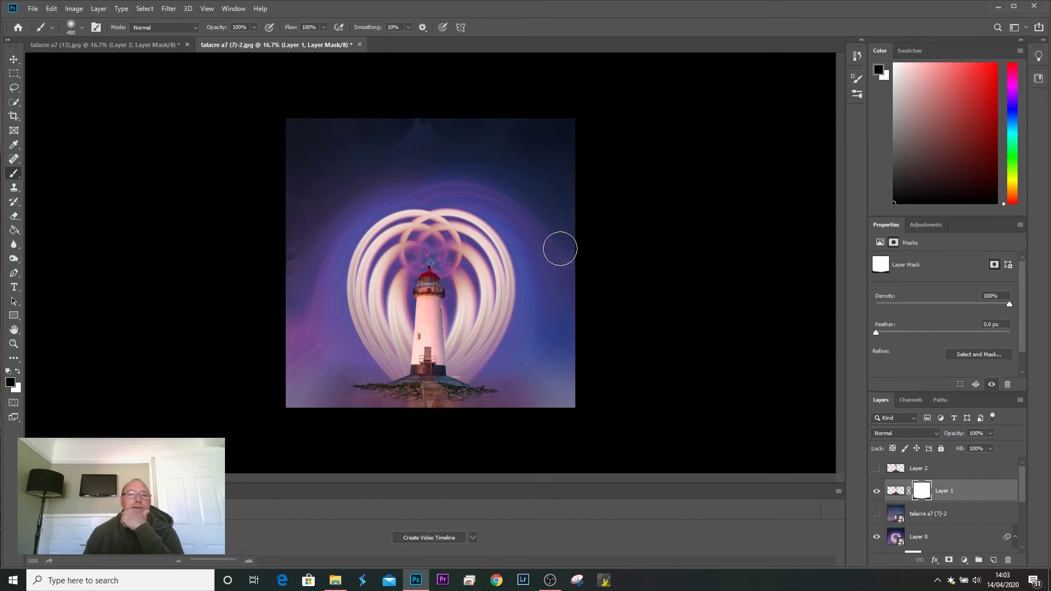
# Paint black with a smaller brush on Layer 1's mask to smooth the jagged right edge of the lighthouse tower.
pyautogui.scroll(6, 546, 293)
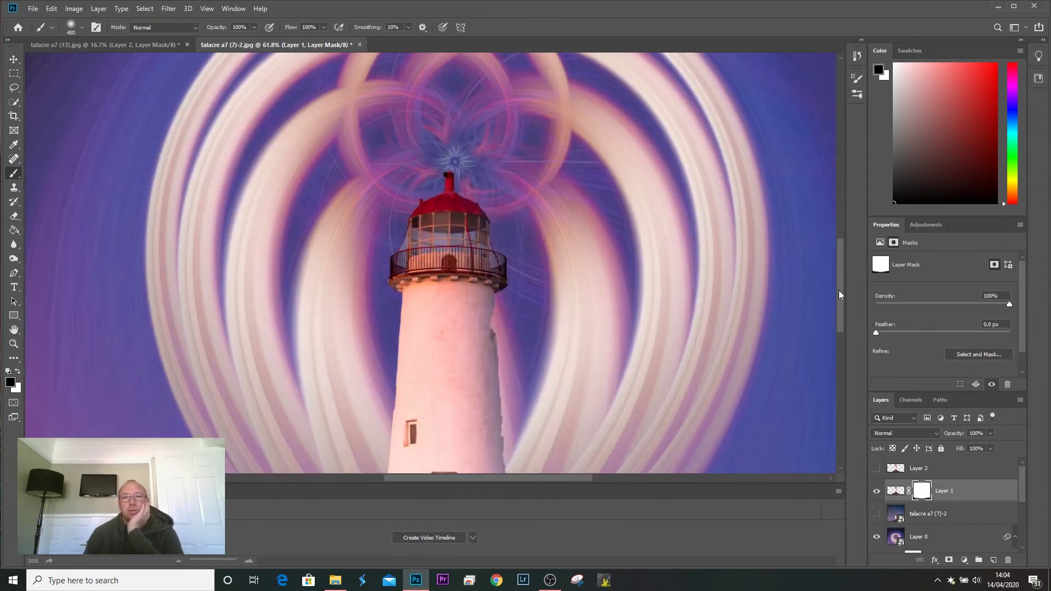
pyautogui.moveTo(839, 294); pyautogui.dragTo(839, 323)
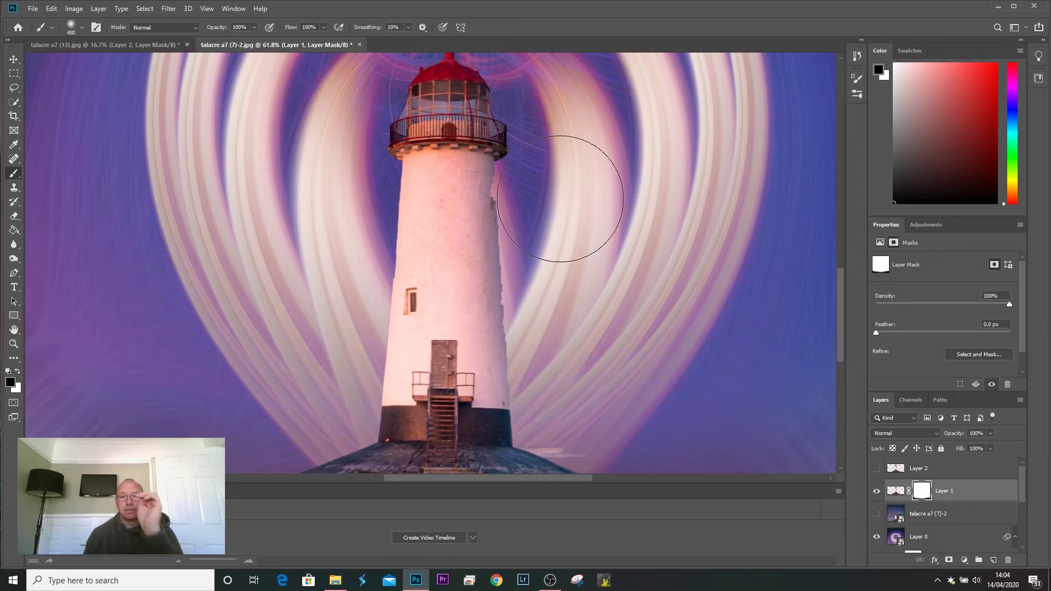
pyautogui.press('[')
pyautogui.press('[')
pyautogui.press('[')
pyautogui.press('[')
pyautogui.moveTo(519, 184)
pyautogui.mouseDown()
pyautogui.moveTo(520, 176)
pyautogui.moveTo(528, 309)
pyautogui.mouseUp()
# Paint black on the mask along the left edge of the lighthouse tower with a 90 px brush.
pyautogui.press('[')
pyautogui.press('[')
pyautogui.press('[')
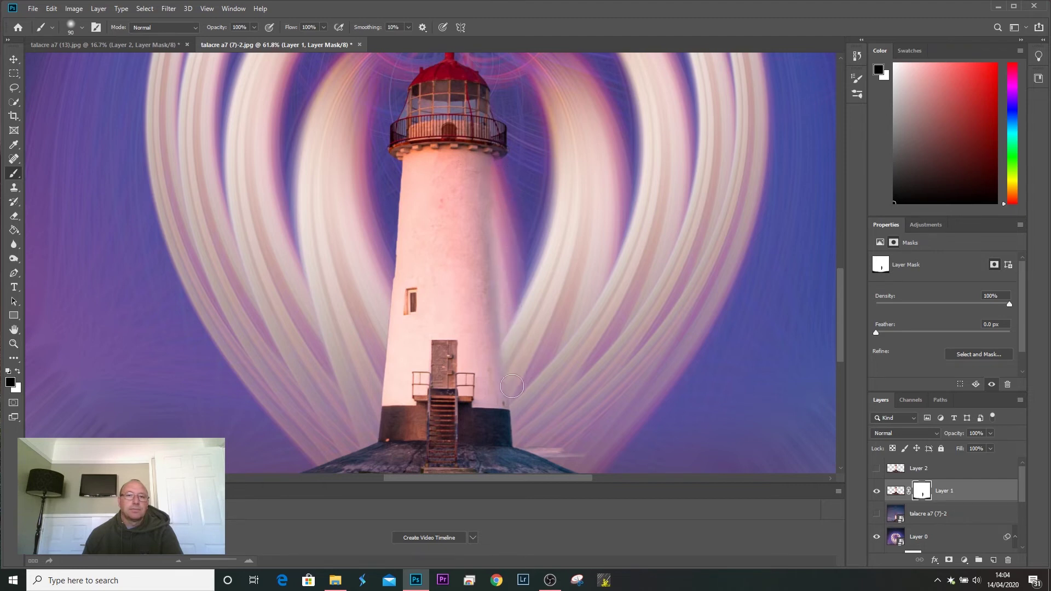
pyautogui.moveTo(394, 169); pyautogui.dragTo(384, 289)
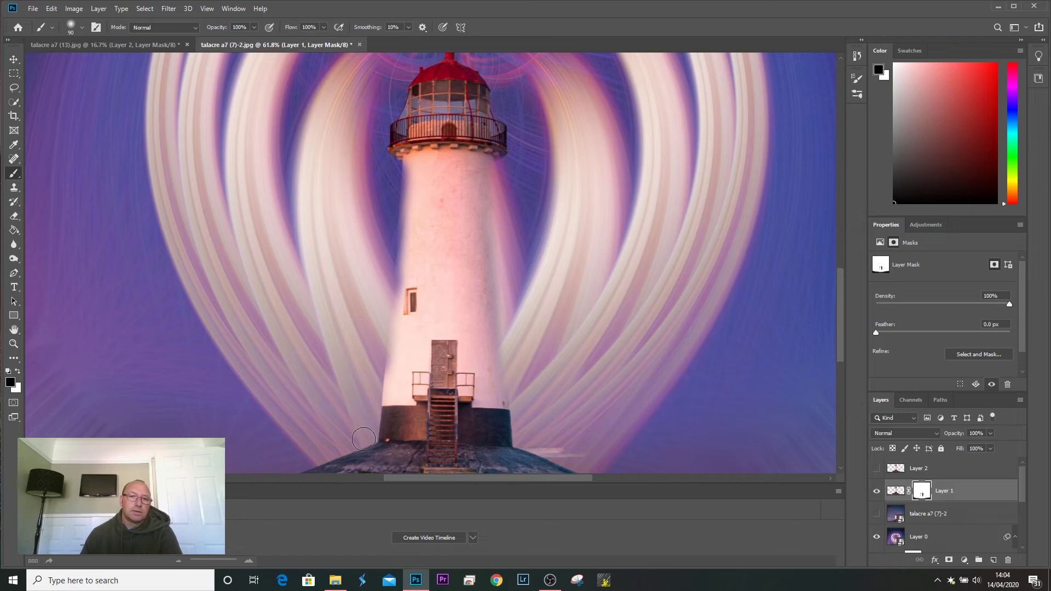
pyautogui.moveTo(380, 310); pyautogui.dragTo(396, 175)
# Paint white on the mask with a 150 px brush to restore the left side of the tower down to its base.
pyautogui.press('x')
pyautogui.press(']')
pyautogui.press(']')
pyautogui.press(']')
pyautogui.moveTo(424, 181)
pyautogui.mouseDown()
pyautogui.moveTo(422, 291)
pyautogui.moveTo(402, 390)
pyautogui.mouseUp()
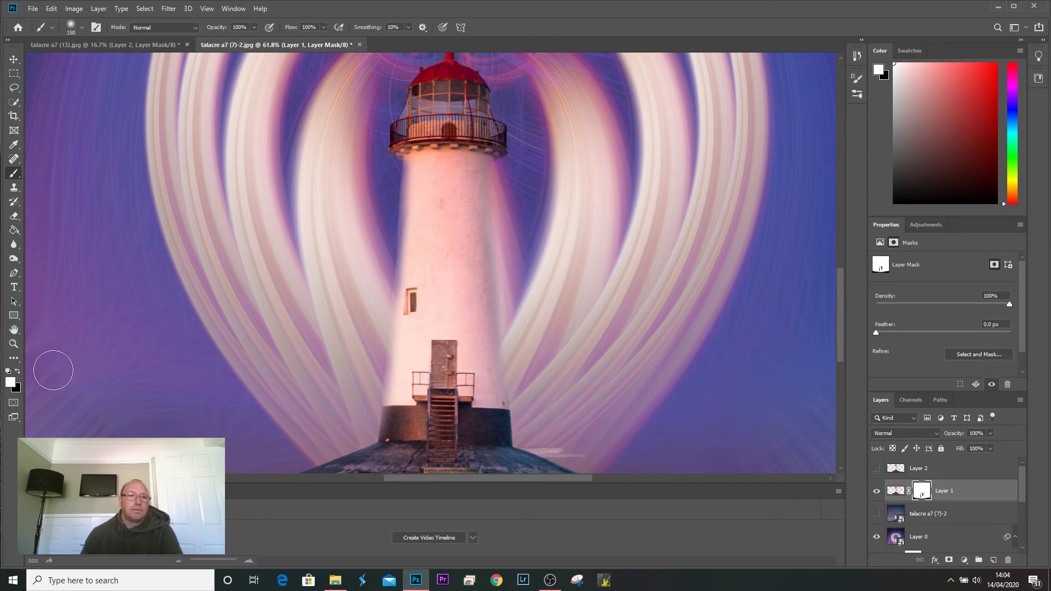
# Paint black with a large soft brush on the mask to clean the sky beside the tower's left side.
pyautogui.click(18, 371)
pyautogui.press(']')
pyautogui.press(']')
pyautogui.press(']')
pyautogui.press(']')
pyautogui.press(']')
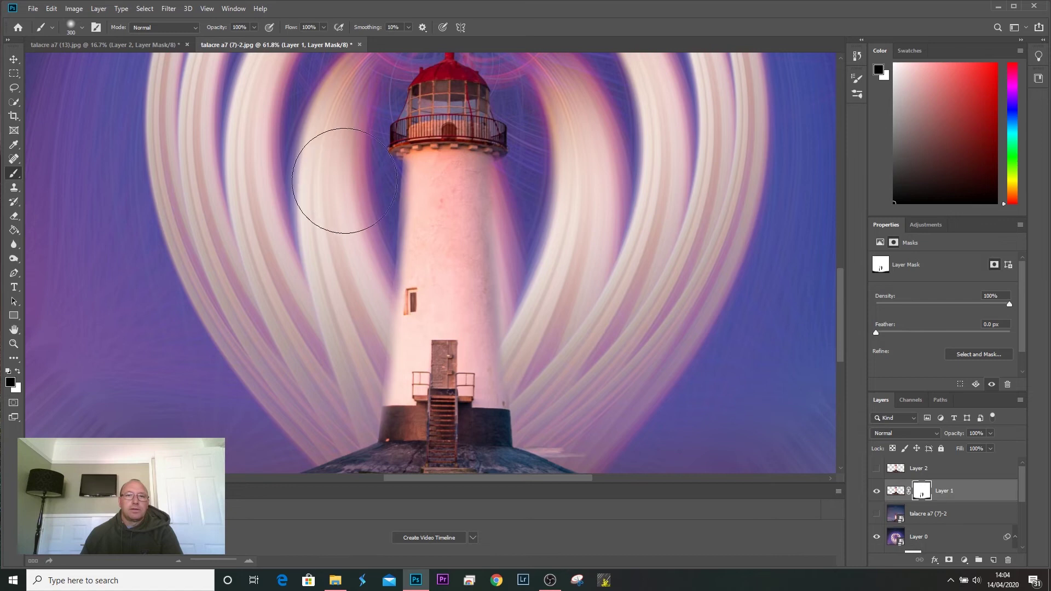
pyautogui.moveTo(344, 259)
pyautogui.mouseDown()
pyautogui.moveTo(342, 371)
pyautogui.moveTo(323, 402)
pyautogui.mouseUp()
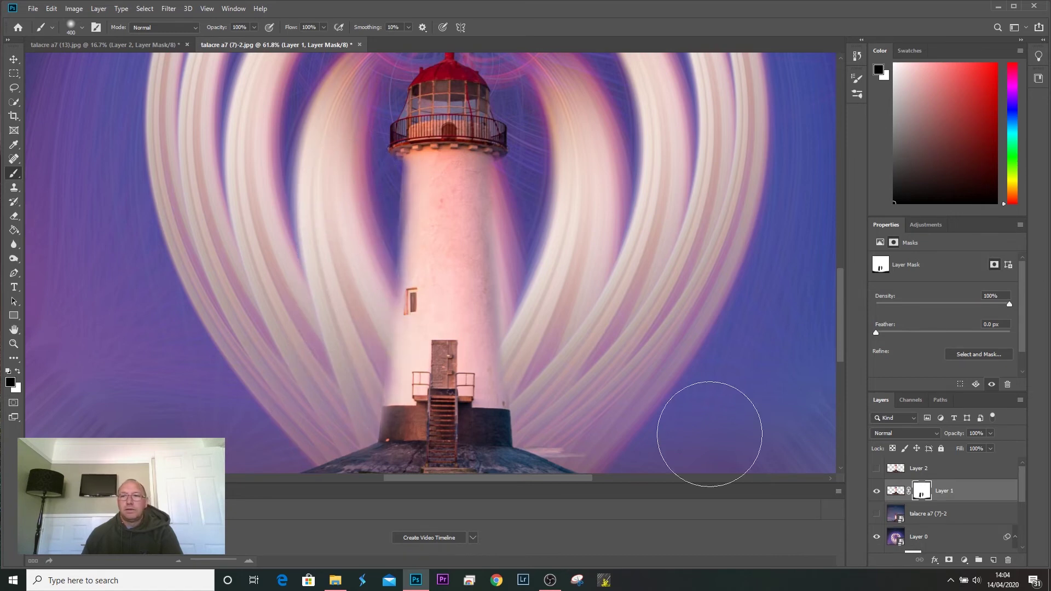
# Paint out leftover cutout below the rocks with a 250 px black brush and touch up the mask around the lighthouse top at 175 px.
pyautogui.moveTo(840, 323); pyautogui.dragTo(840, 362)
pyautogui.press('[')
pyautogui.press('[')
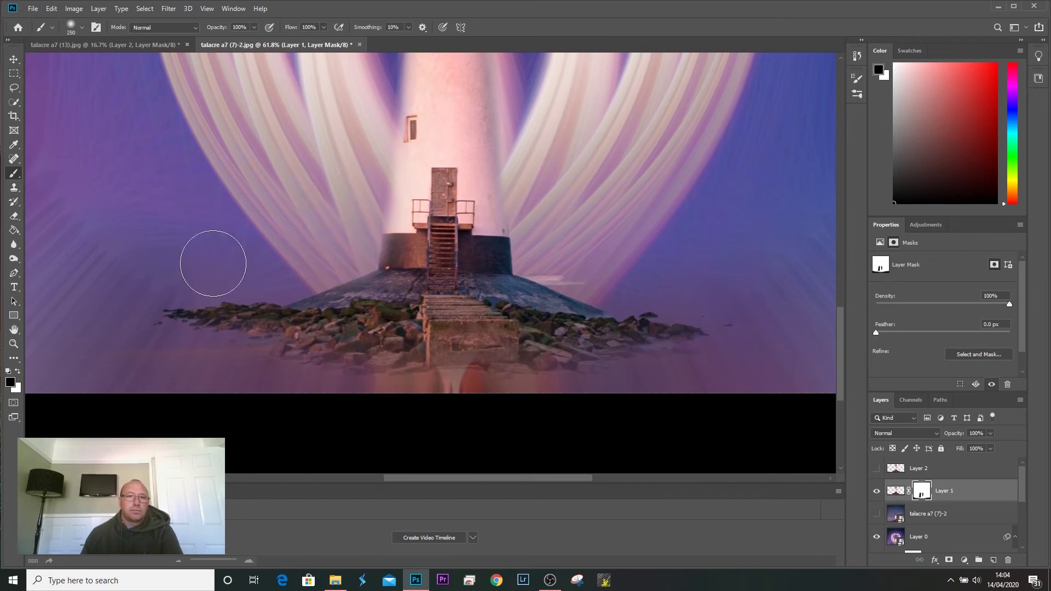
pyautogui.moveTo(265, 382)
pyautogui.mouseDown()
pyautogui.moveTo(407, 403)
pyautogui.moveTo(588, 404)
pyautogui.moveTo(673, 389)
pyautogui.mouseUp()
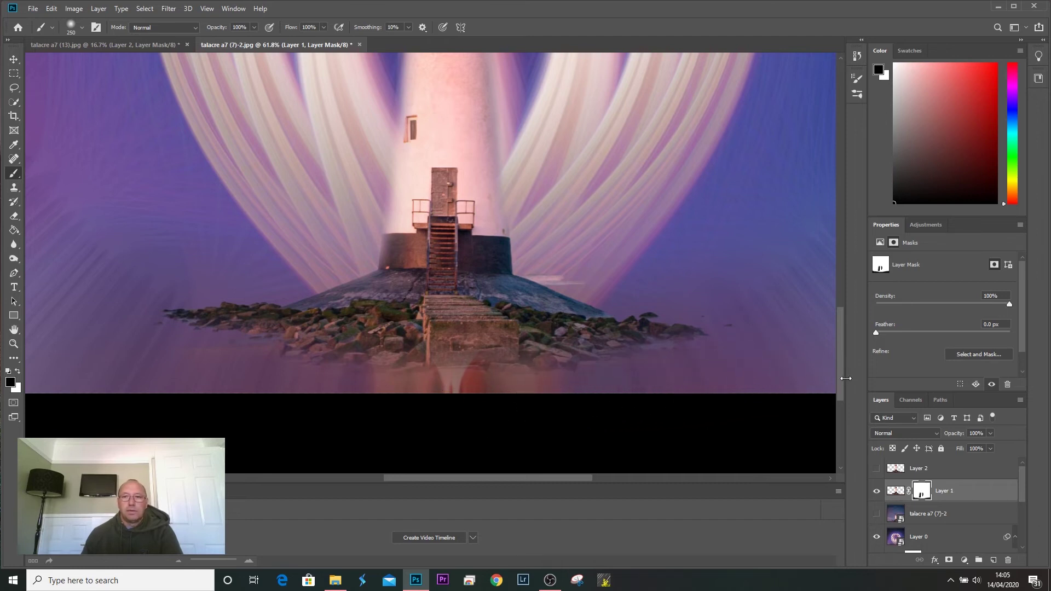
pyautogui.moveTo(838, 386); pyautogui.dragTo(837, 306)
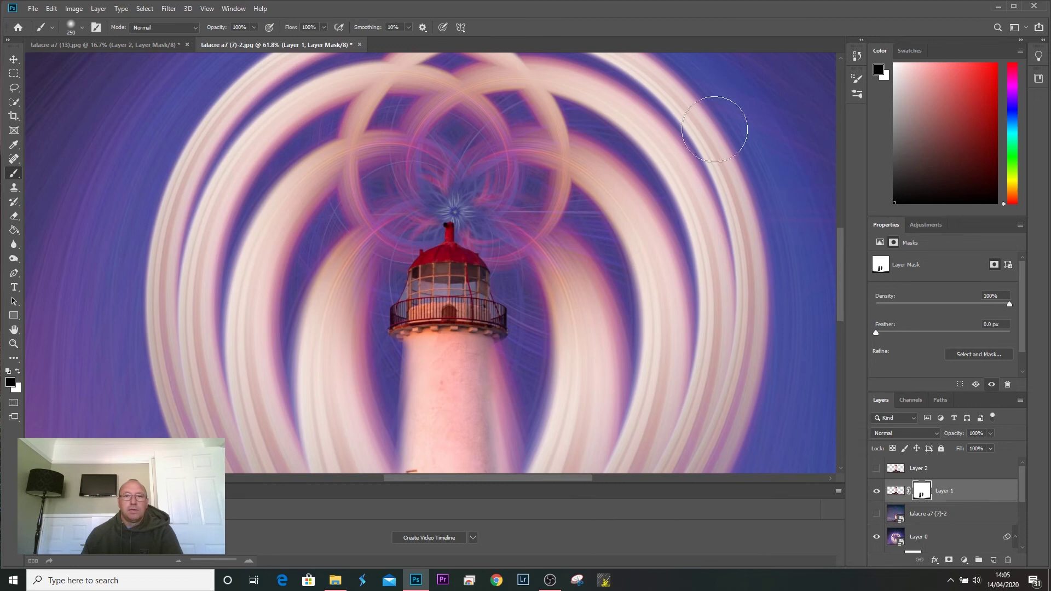
pyautogui.press('[')
pyautogui.press('[')
pyautogui.press('[')
pyautogui.hotkey('ctrl', '0')
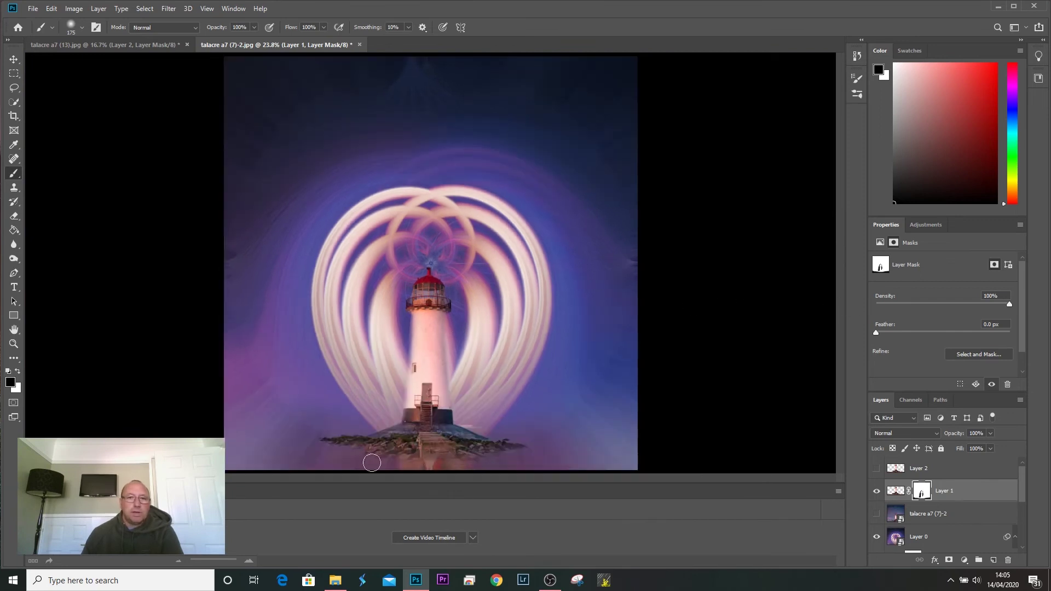
# Start a crop of the image and set its aspect ratio to the 5 : 7 preset.
pyautogui.click(12, 159)
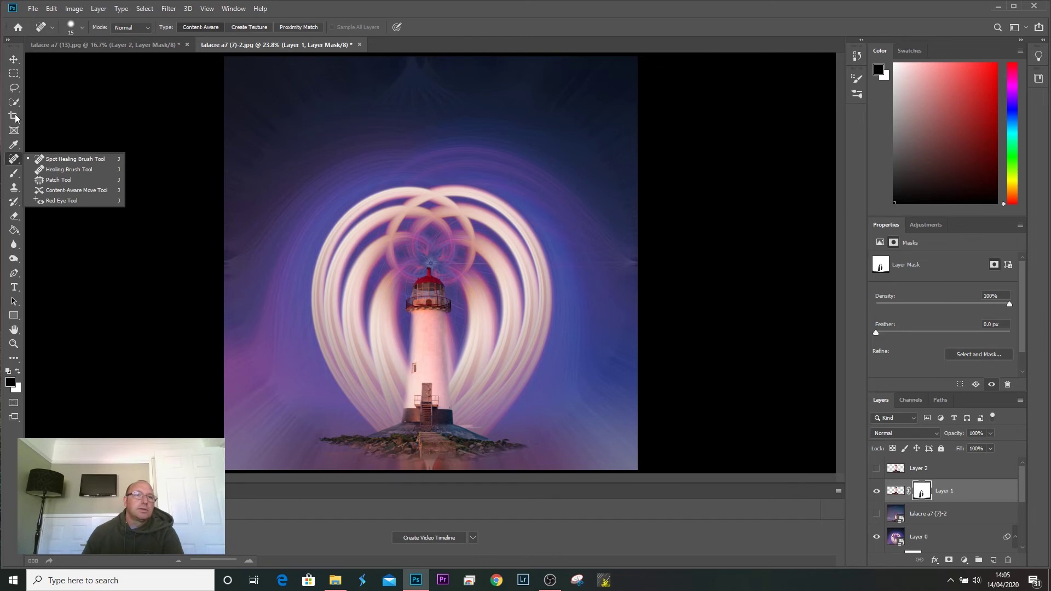
pyautogui.click(15, 116)
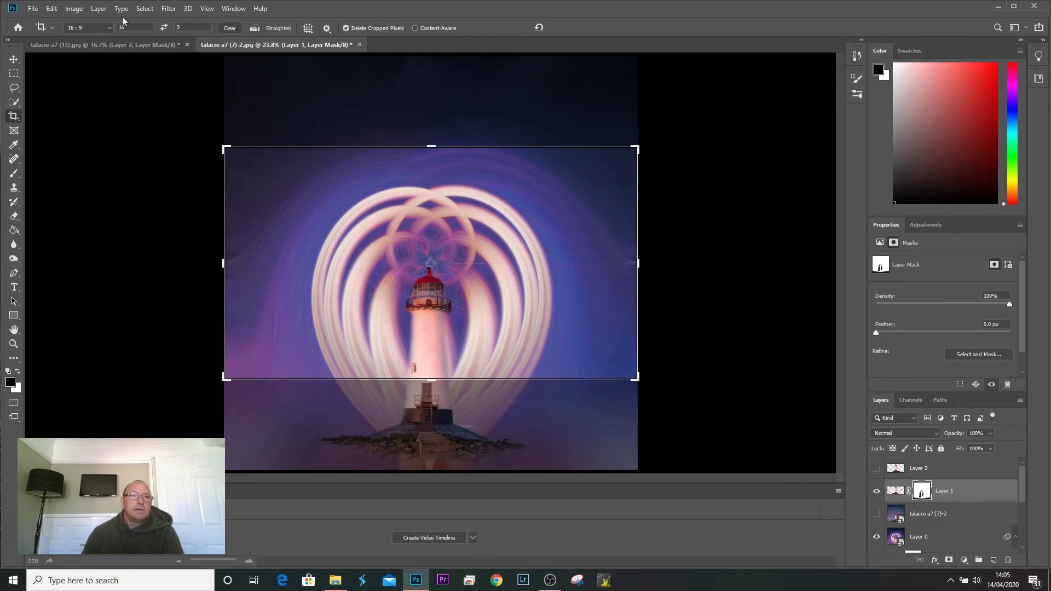
pyautogui.click(107, 29)
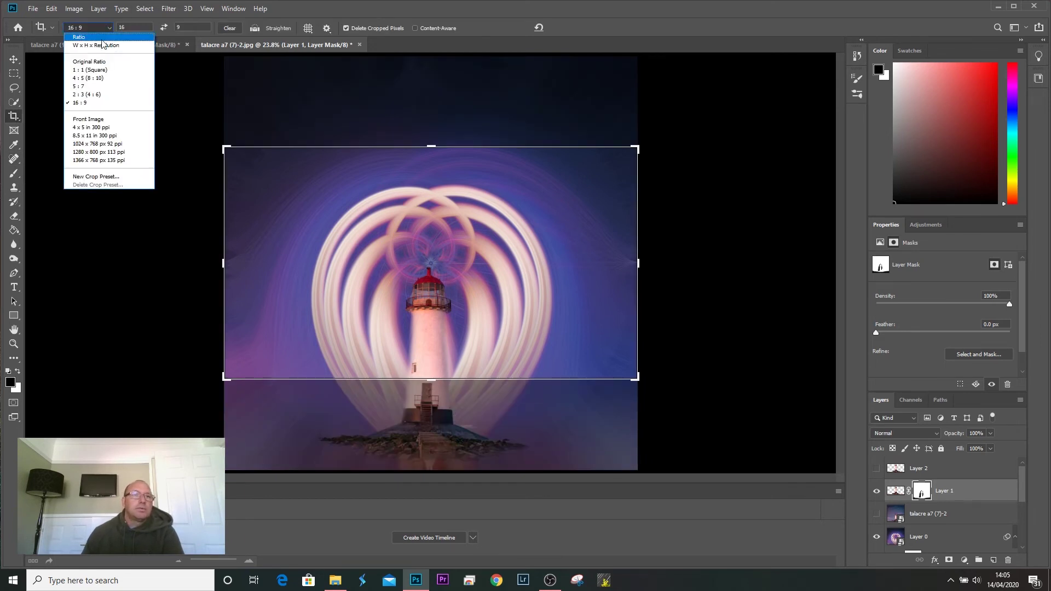
pyautogui.click(94, 39)
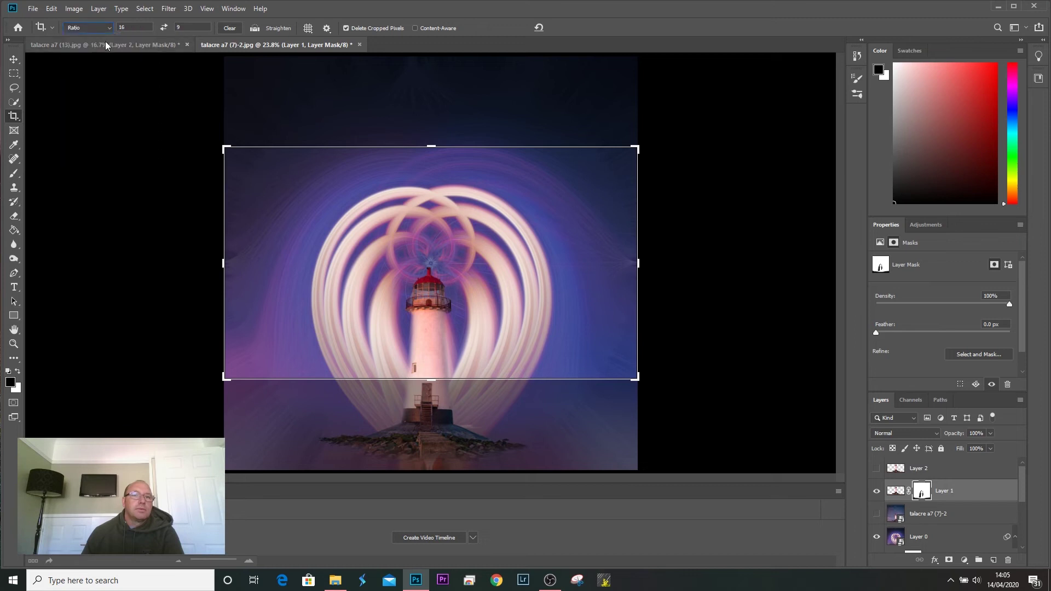
pyautogui.moveTo(430, 148)
pyautogui.mouseDown()
pyautogui.moveTo(430, 129)
pyautogui.moveTo(429, 147)
pyautogui.mouseUp()
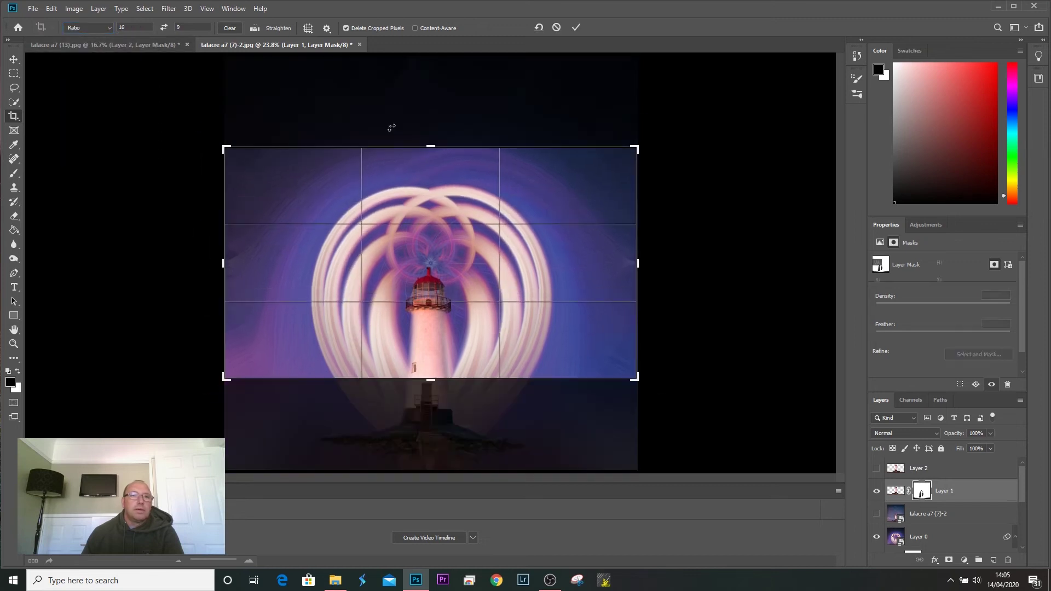
pyautogui.click(102, 28)
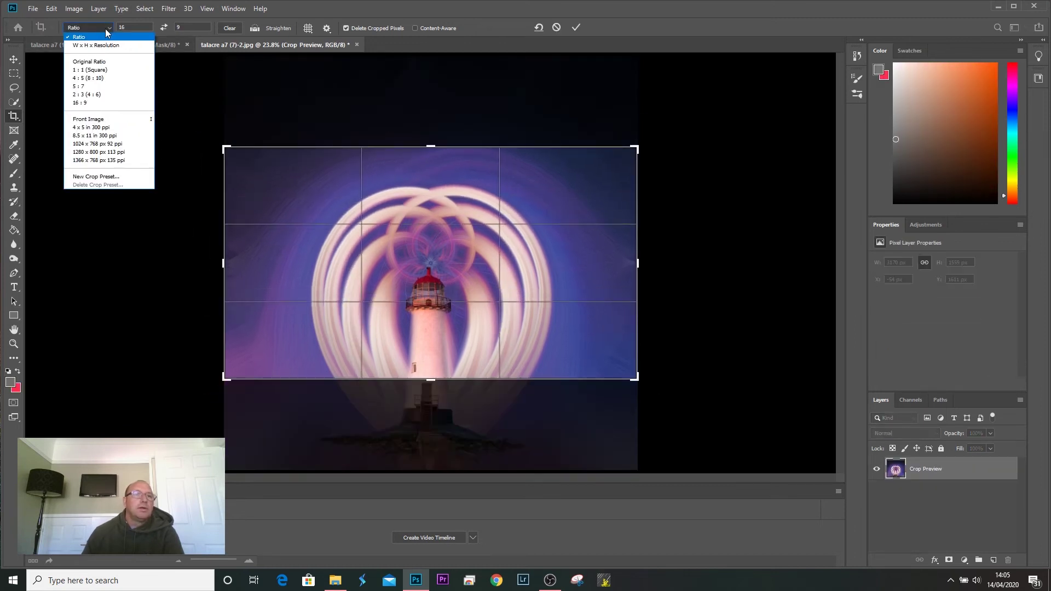
pyautogui.click(96, 96)
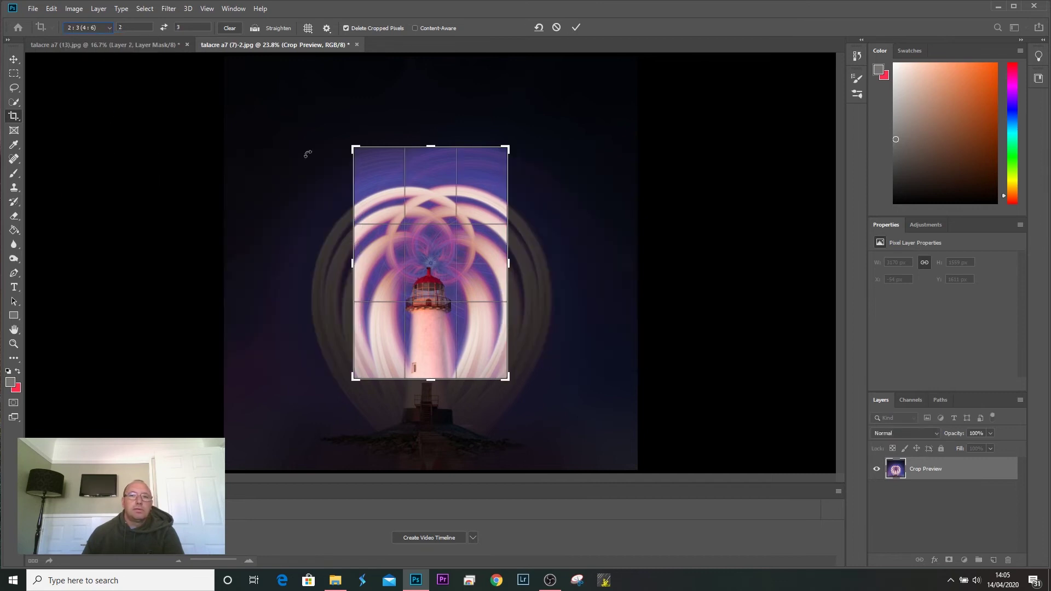
pyautogui.click(107, 27)
pyautogui.click(112, 87)
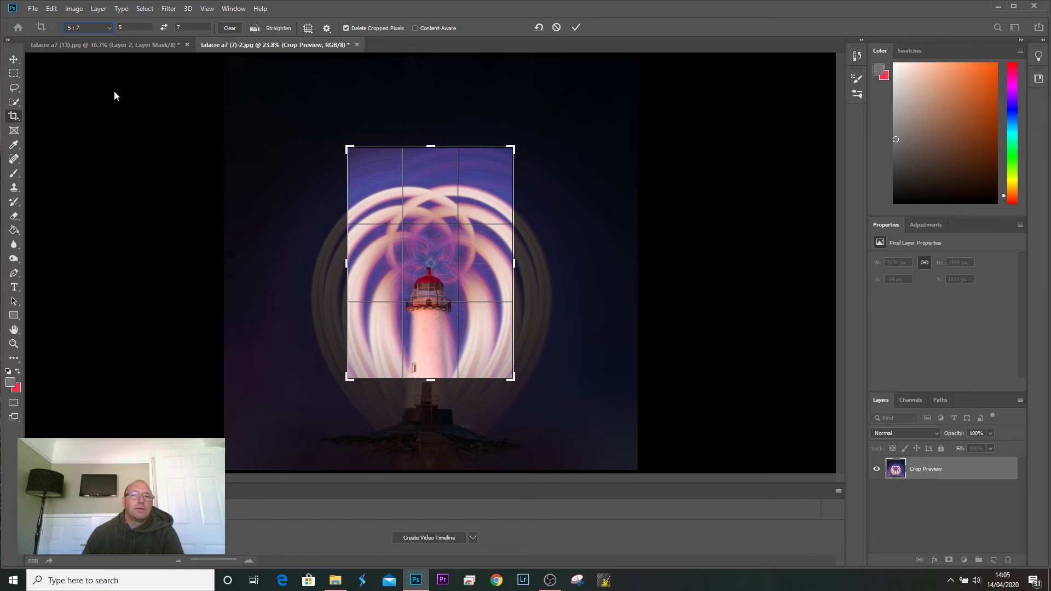
# Crop the image to a portrait frame about 2000 px wide, centred on the lighthouse and the whole twirl pattern.
pyautogui.moveTo(346, 148); pyautogui.dragTo(329, 123)
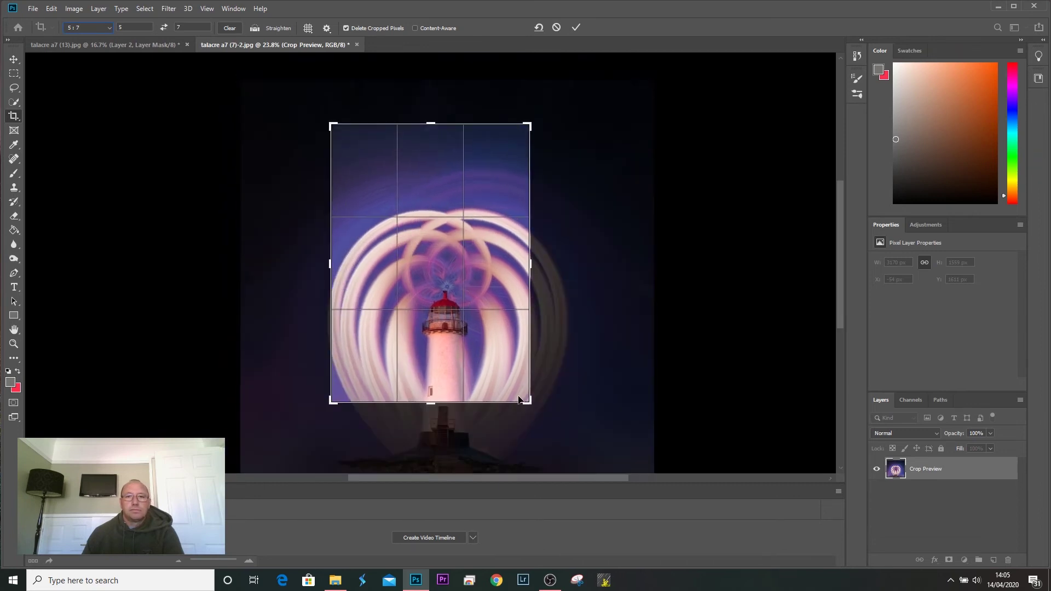
pyautogui.moveTo(520, 396); pyautogui.dragTo(558, 440)
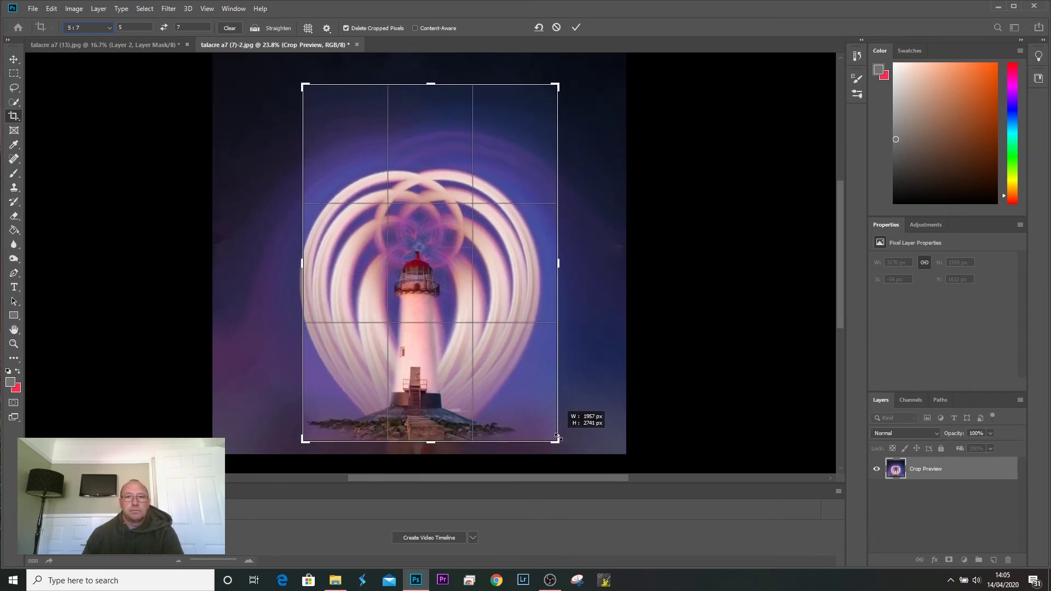
pyautogui.moveTo(494, 396); pyautogui.dragTo(501, 401)
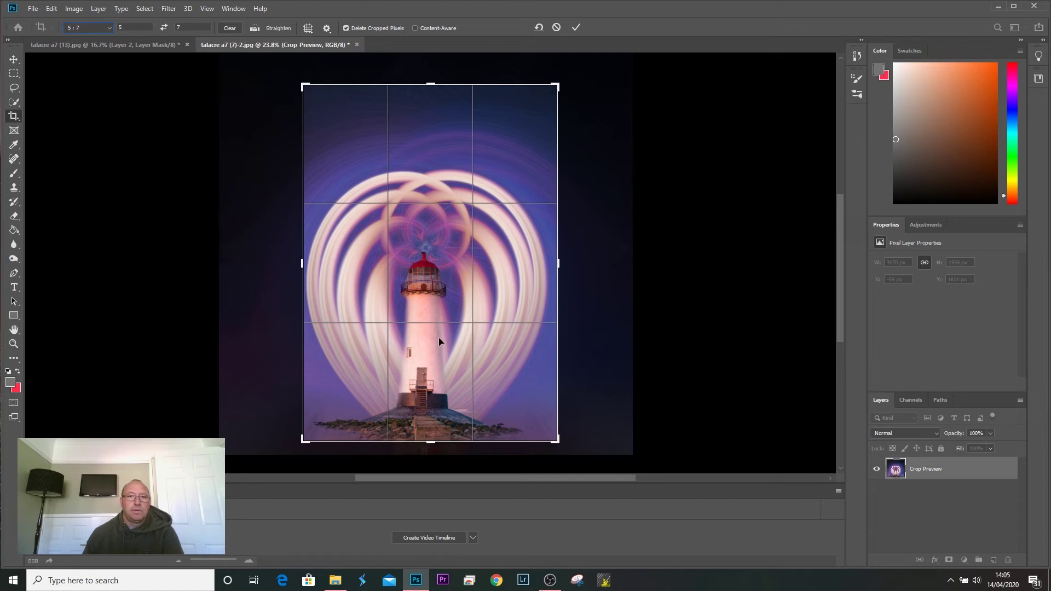
pyautogui.moveTo(303, 85); pyautogui.dragTo(300, 83)
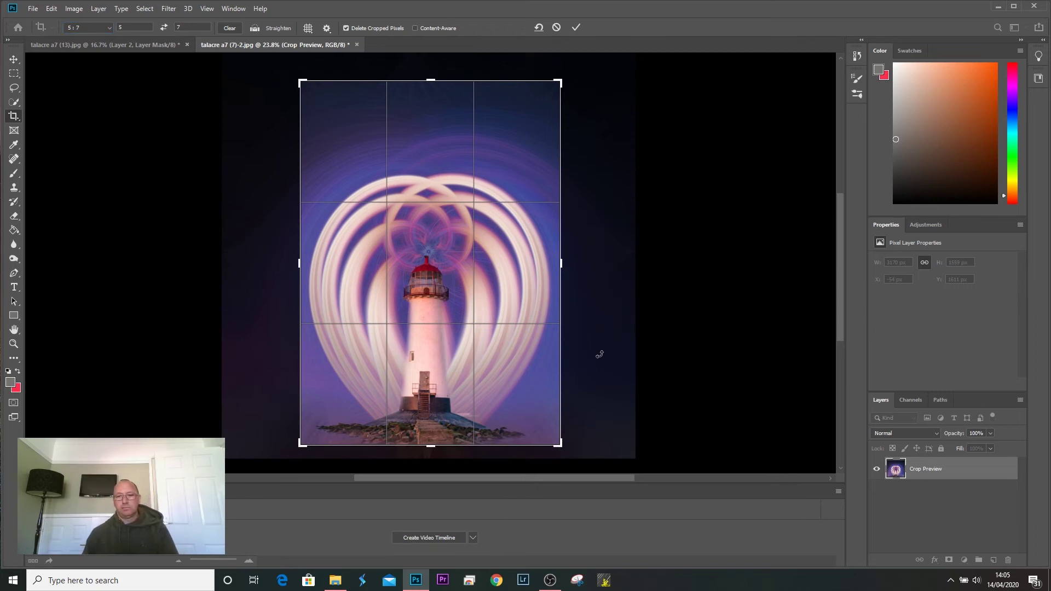
pyautogui.press('Return')
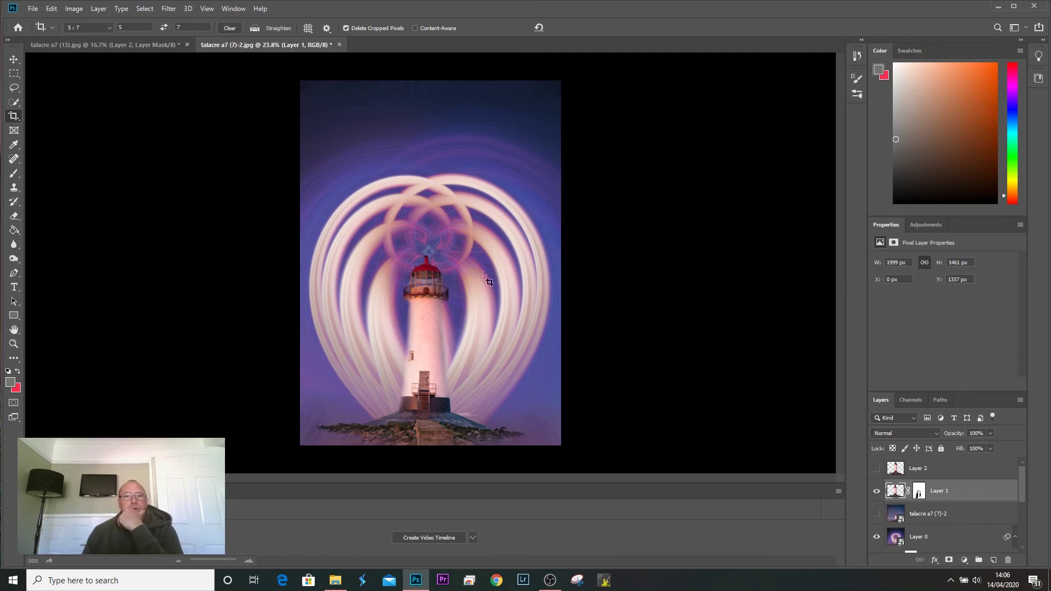
# Add a Color Balance adjustment layer above Layer 1 with midtones at Cyan-Red -4, Magenta-Green -6 and Yellow-Blue -6.
pyautogui.moveTo(1020, 489)
pyautogui.mouseDown()
pyautogui.moveTo(1021, 510)
pyautogui.moveTo(1021, 481)
pyautogui.mouseUp()
pyautogui.click(925, 224)
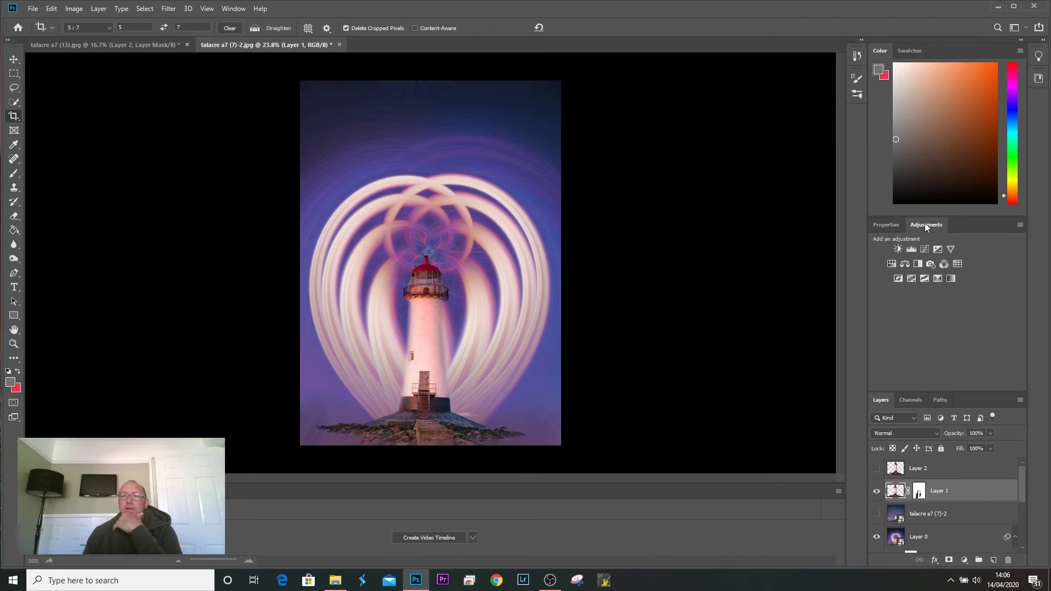
pyautogui.click(904, 264)
pyautogui.moveTo(928, 285); pyautogui.dragTo(930, 282)
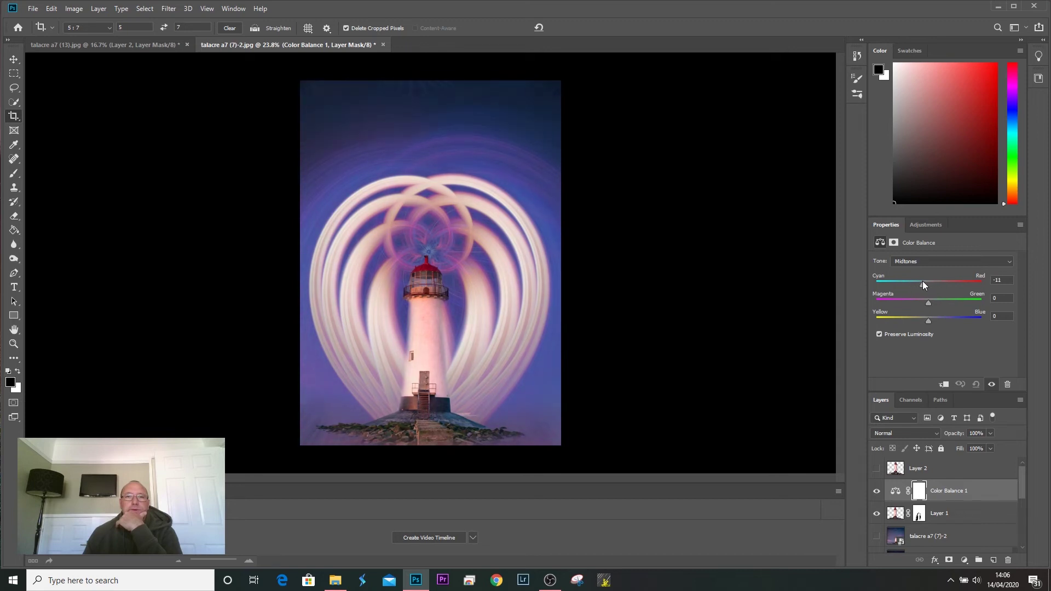
pyautogui.moveTo(925, 281); pyautogui.dragTo(926, 281)
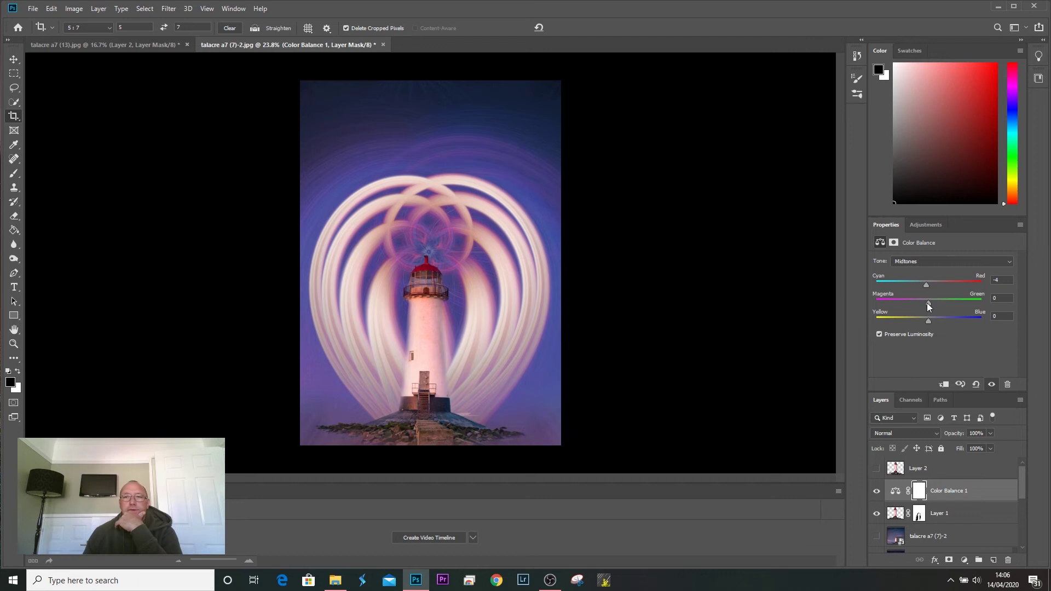
pyautogui.moveTo(924, 303); pyautogui.dragTo(914, 303)
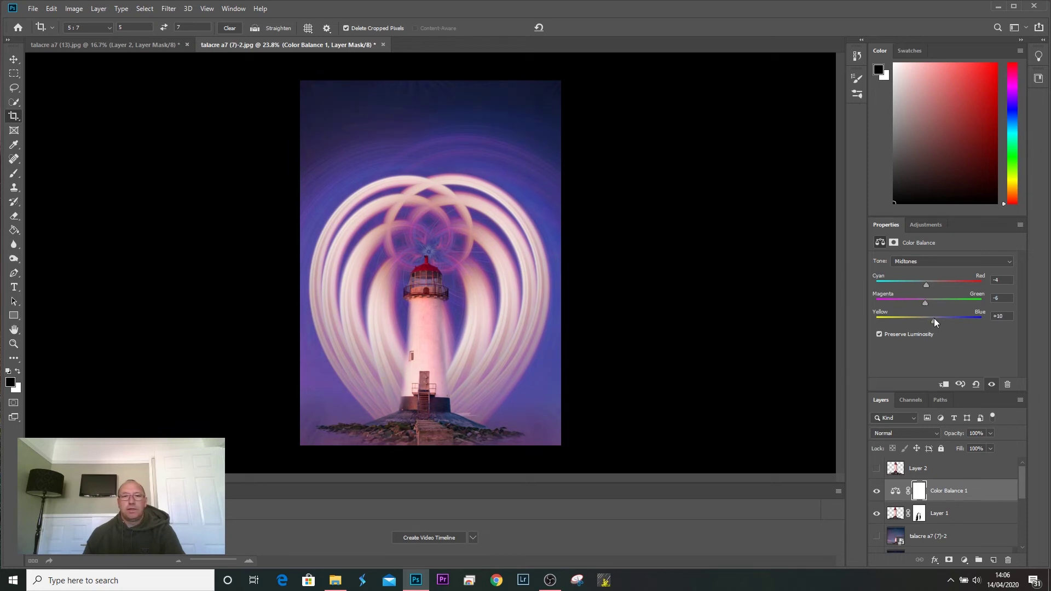
pyautogui.moveTo(932, 318); pyautogui.dragTo(928, 317)
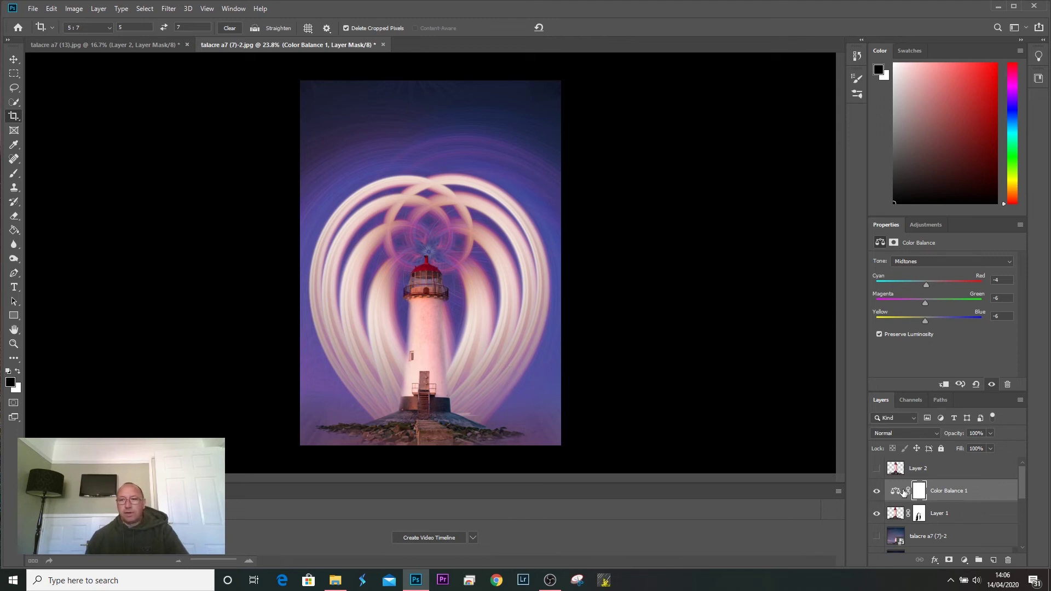
# Add a new empty layer above Layer 2 at the top of the layer stack.
pyautogui.rightClick(993, 496)
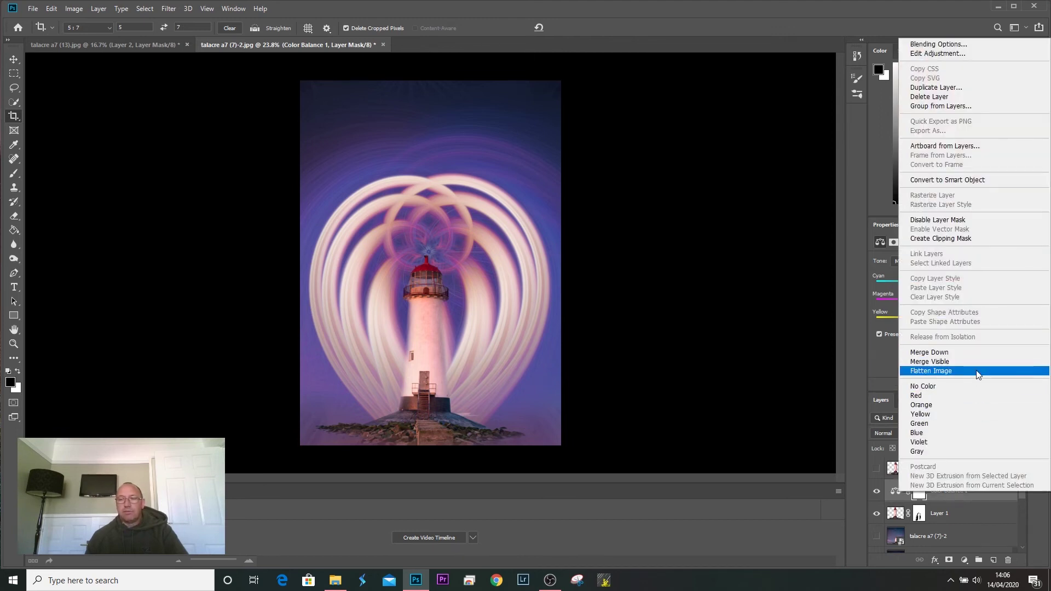
pyautogui.click(989, 520)
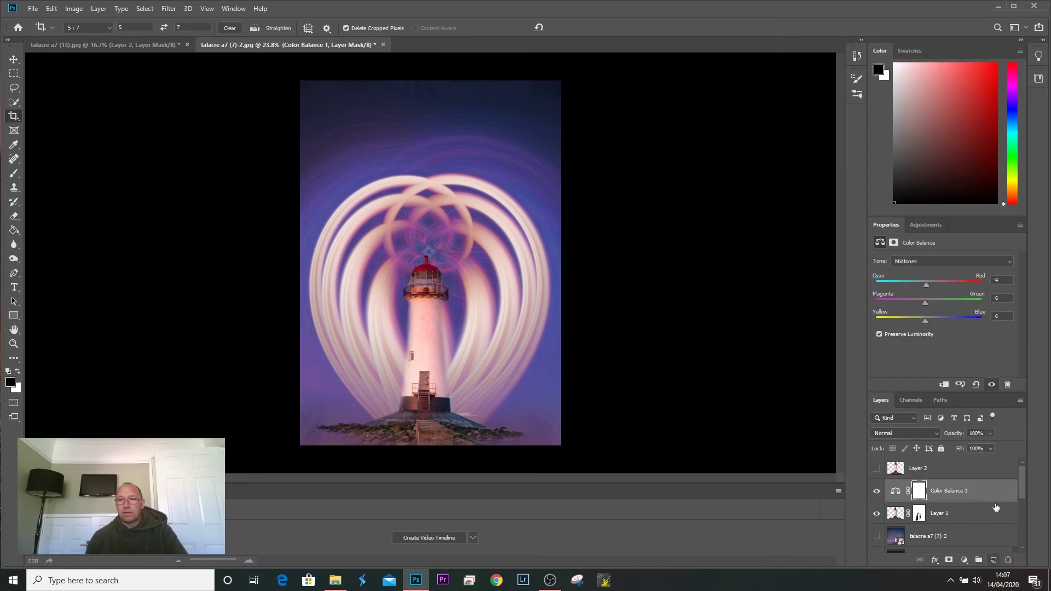
pyautogui.click(990, 474)
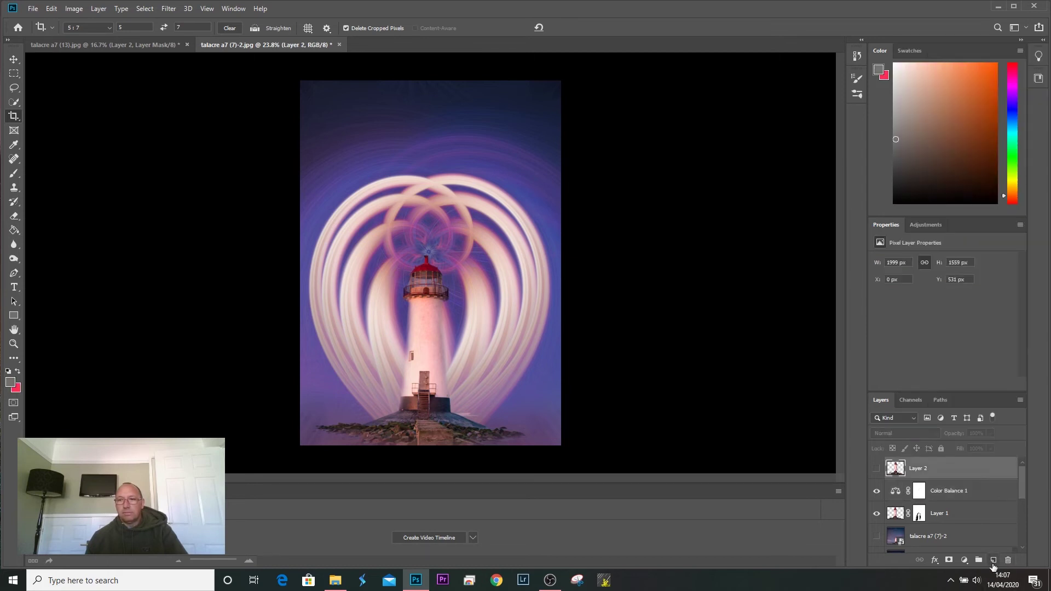
pyautogui.click(994, 560)
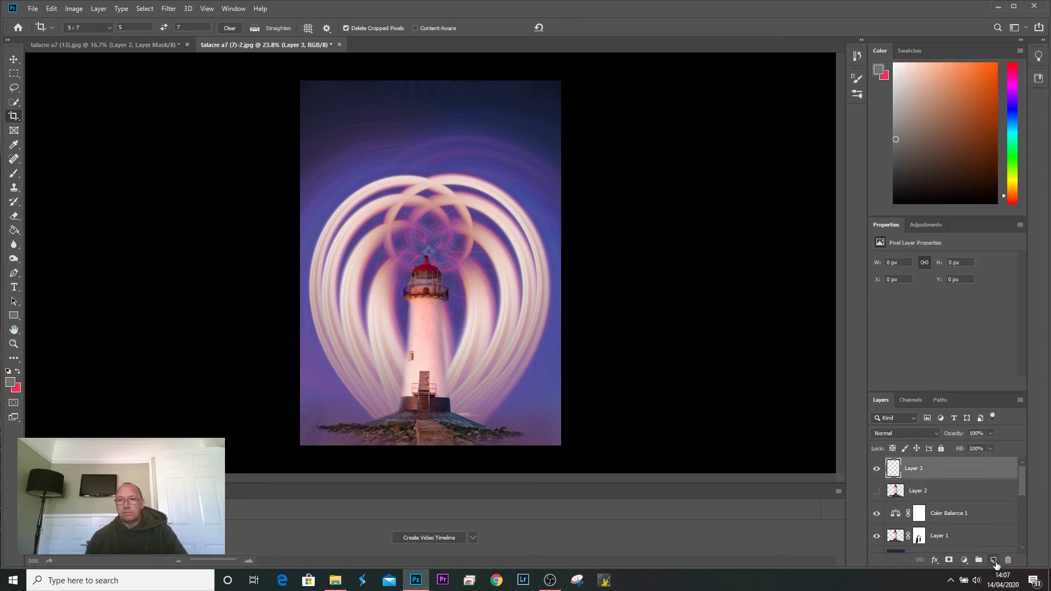
# Fill the new top layer with black in Normal mode at 100% opacity and add a layer mask to it.
pyautogui.click(52, 9)
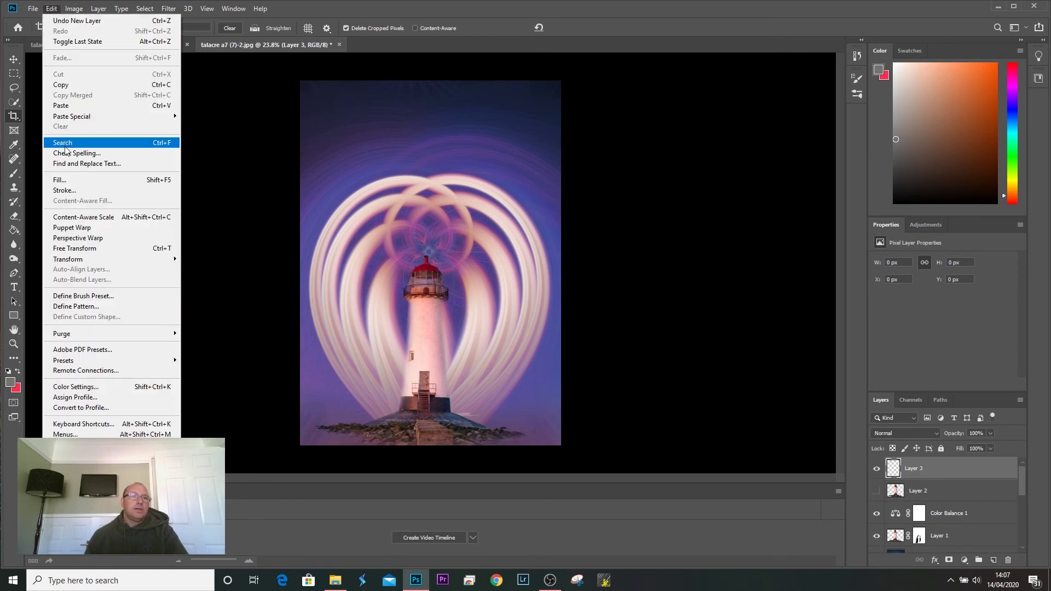
pyautogui.click(60, 179)
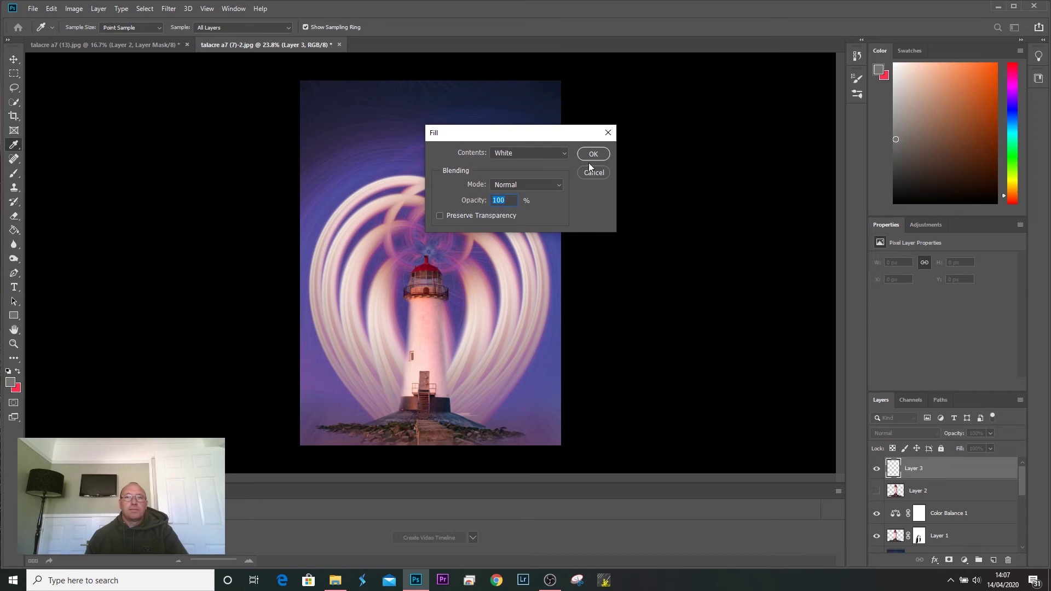
pyautogui.click(563, 154)
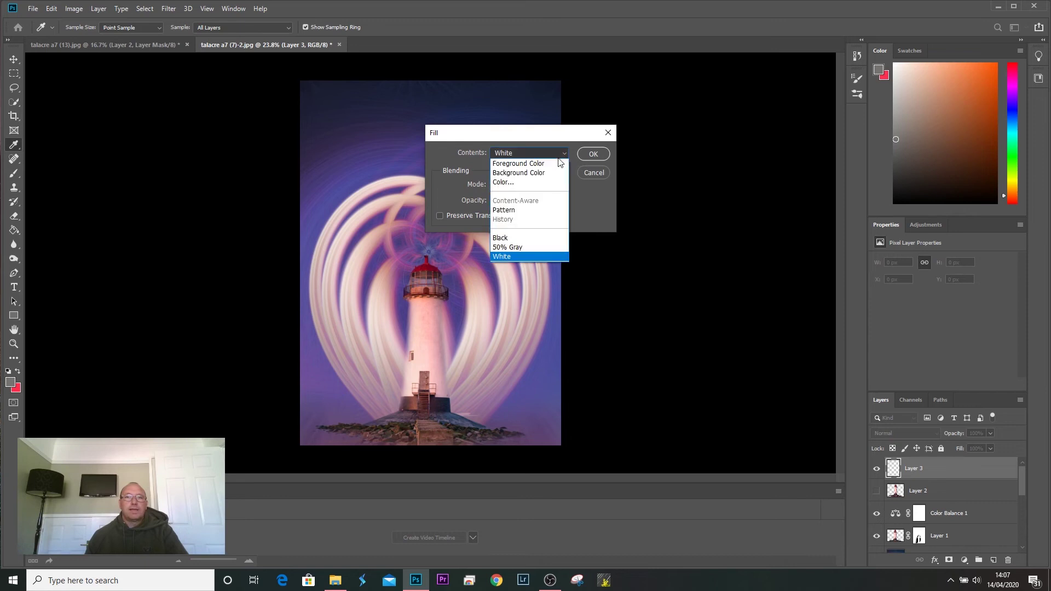
pyautogui.click(534, 240)
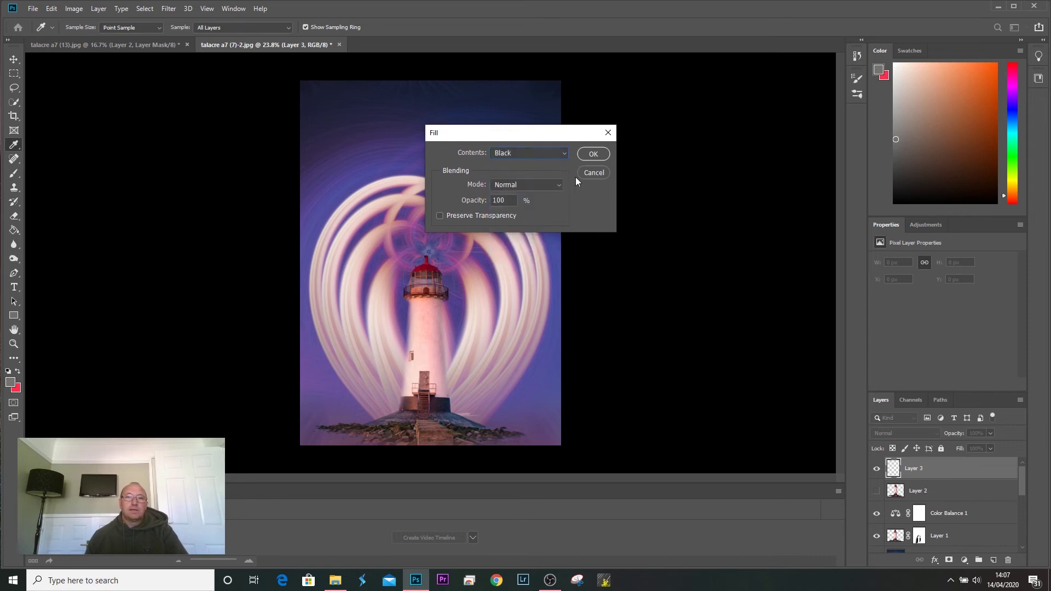
pyautogui.click(599, 158)
pyautogui.press('c')
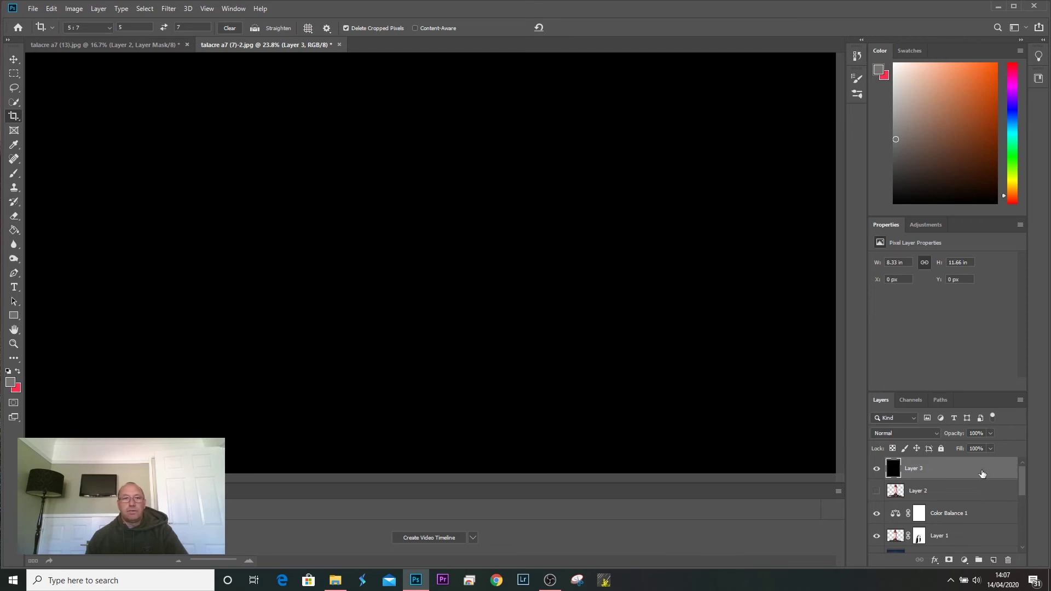
pyautogui.click(949, 560)
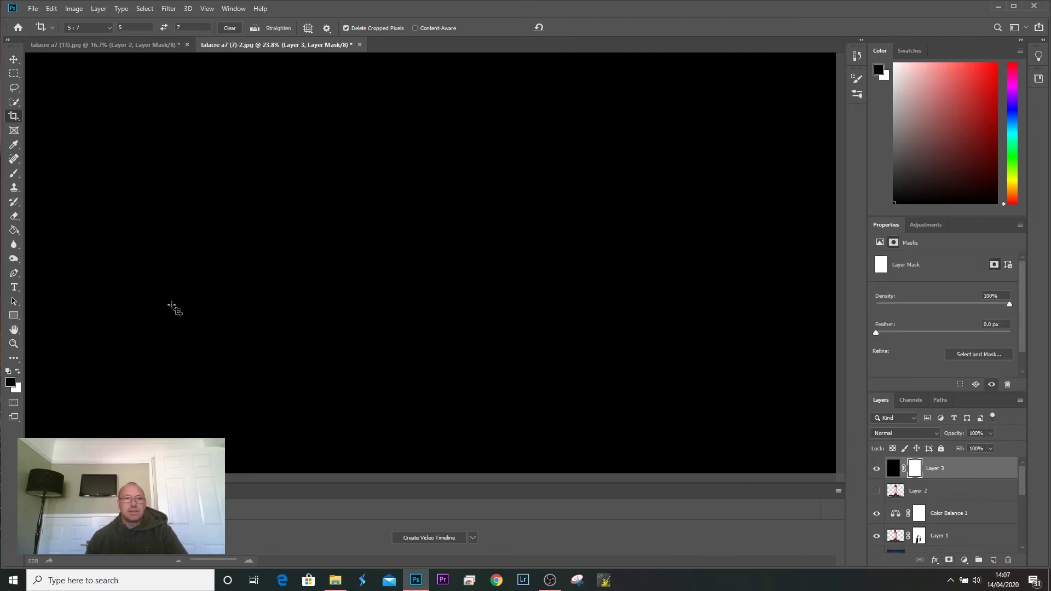
# Paint black on the top layer's mask with a soft 2400–2500 px brush over the lighthouse and twirls, leaving a dark vignette, and compare before and after.
pyautogui.click(14, 174)
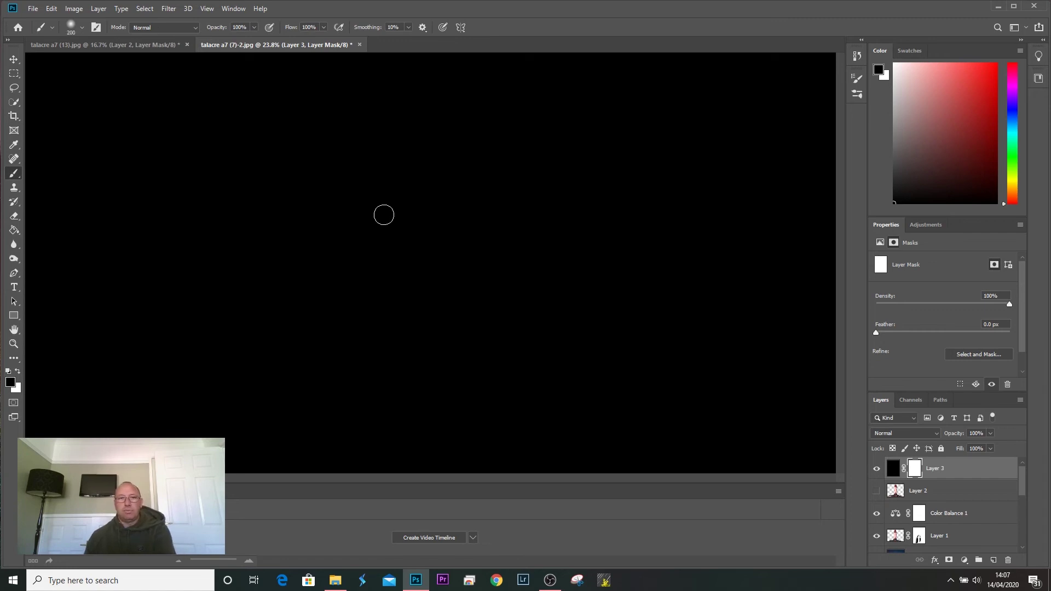
pyautogui.press(']')
pyautogui.press(']')
pyautogui.press(']')
pyautogui.press(']')
pyautogui.press(']')
pyautogui.press(']')
pyautogui.press(']')
pyautogui.press(']')
pyautogui.press(']')
pyautogui.press(']')
pyautogui.press(']')
pyautogui.press(']')
pyautogui.click(416, 255)
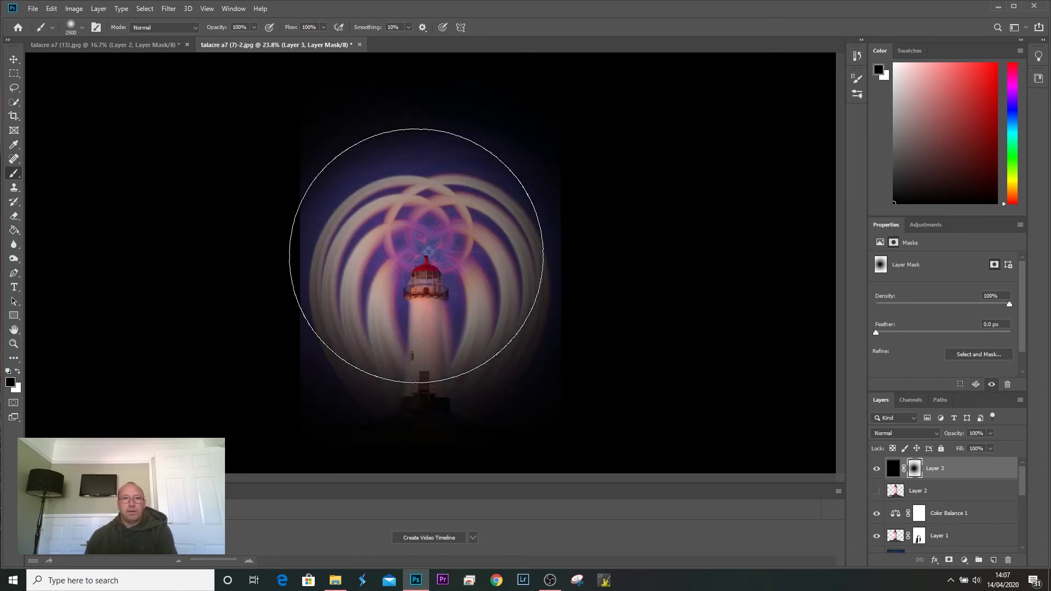
pyautogui.click(422, 270)
pyautogui.click(418, 287)
pyautogui.press('[')
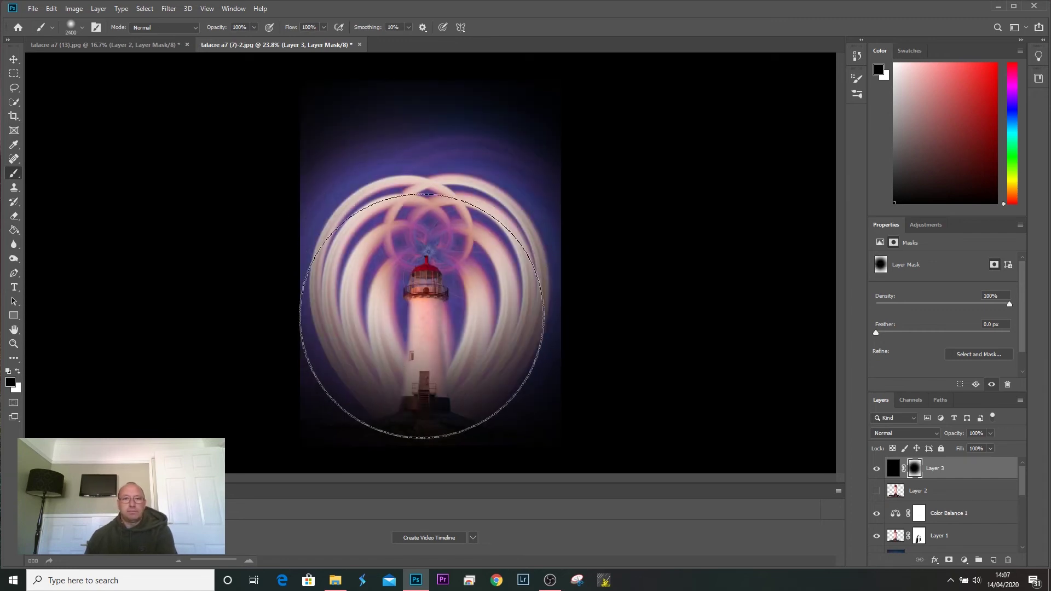
pyautogui.click(421, 336)
pyautogui.click(422, 348)
pyautogui.click(438, 186)
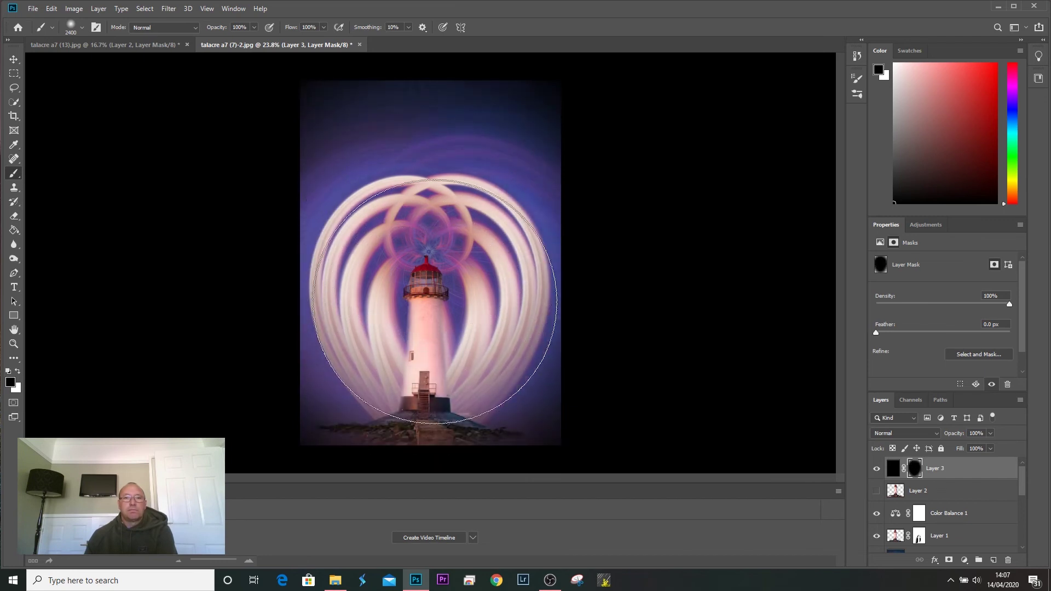
pyautogui.click(443, 345)
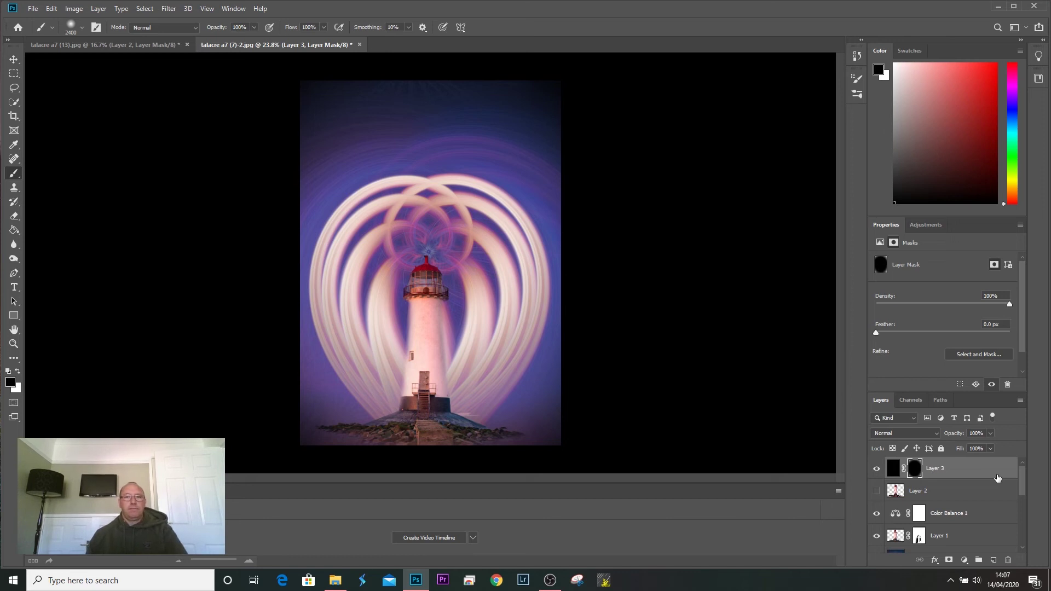
pyautogui.click(875, 469)
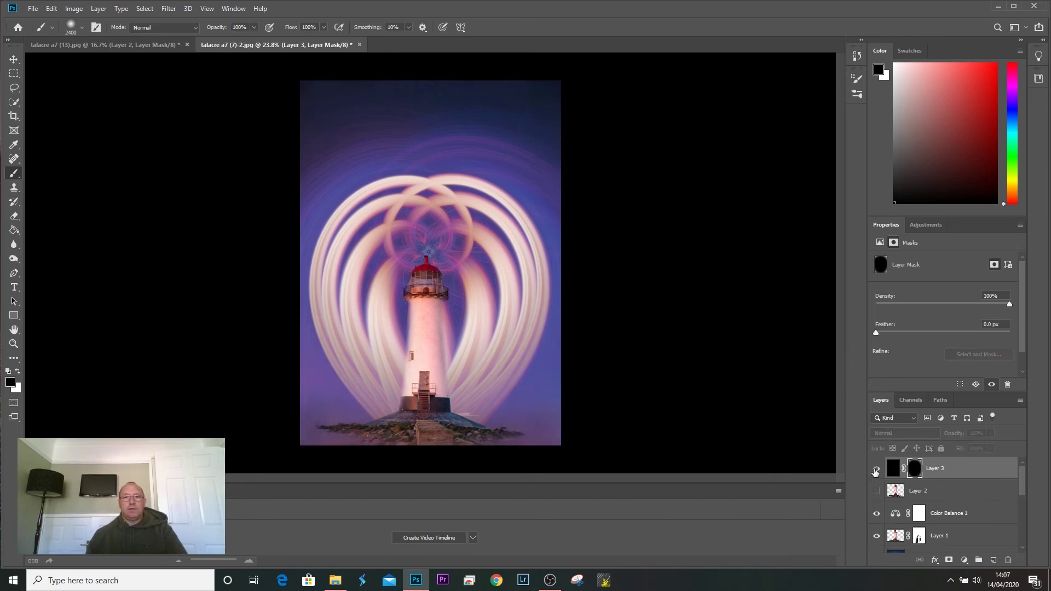
pyautogui.click(876, 469)
pyautogui.click(875, 469)
pyautogui.click(875, 469)
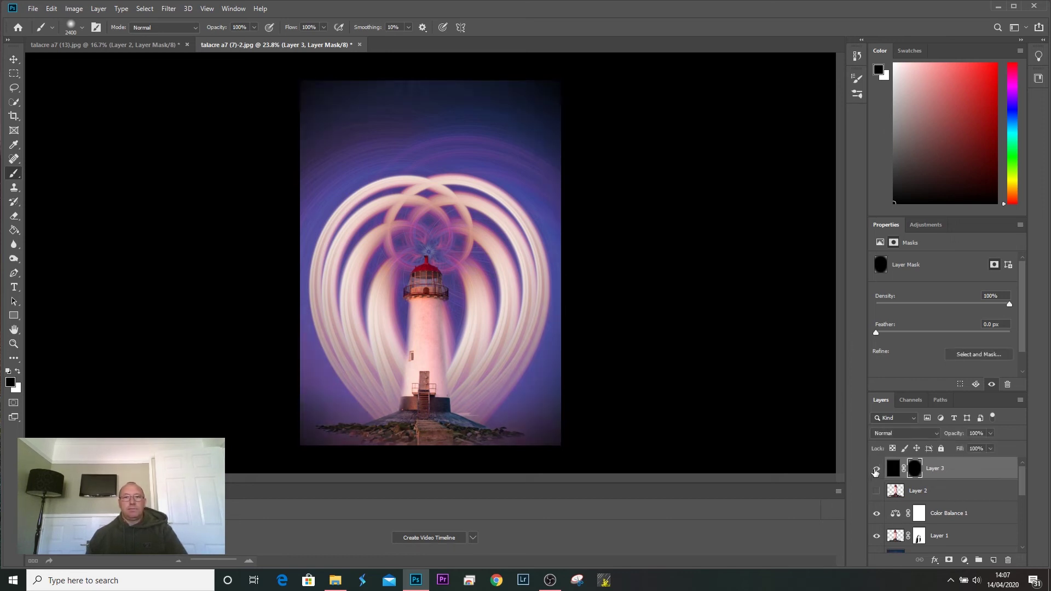
# Flatten the image into a single background layer and discard the hidden layers.
pyautogui.rightClick(976, 471)
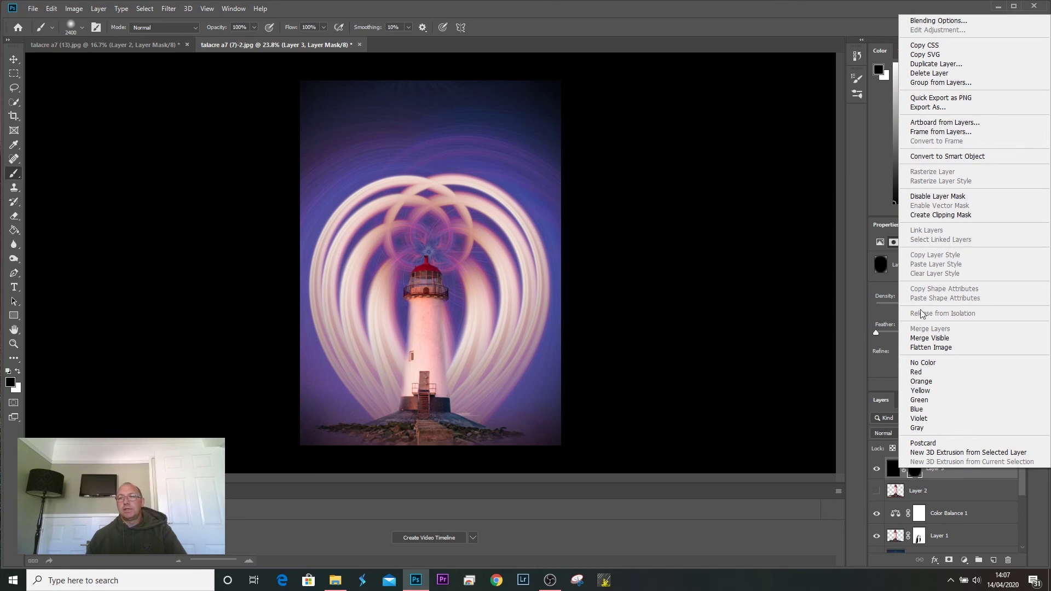
pyautogui.click(289, 220)
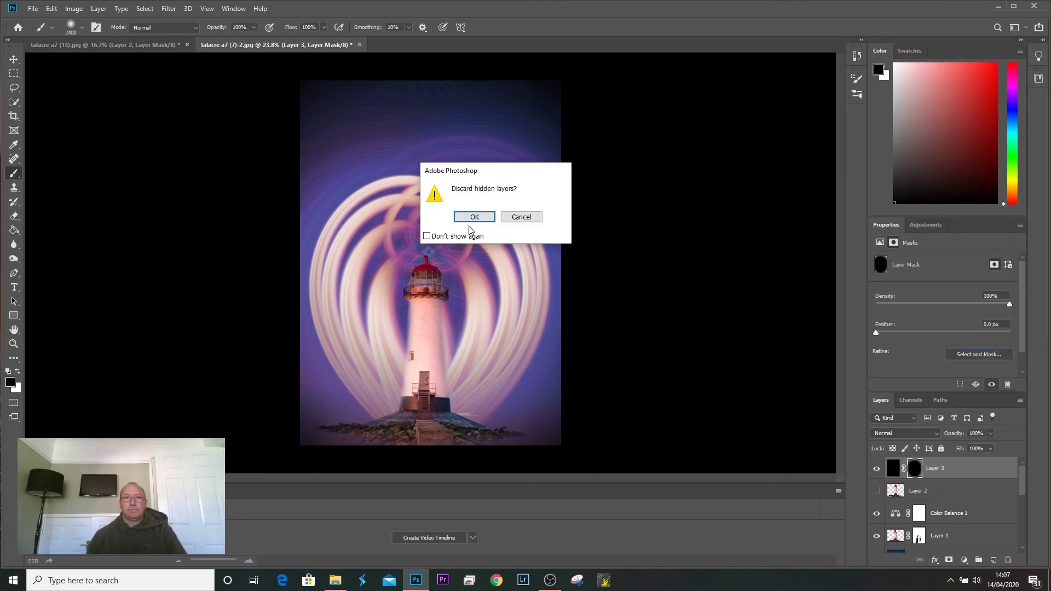
pyautogui.click(471, 217)
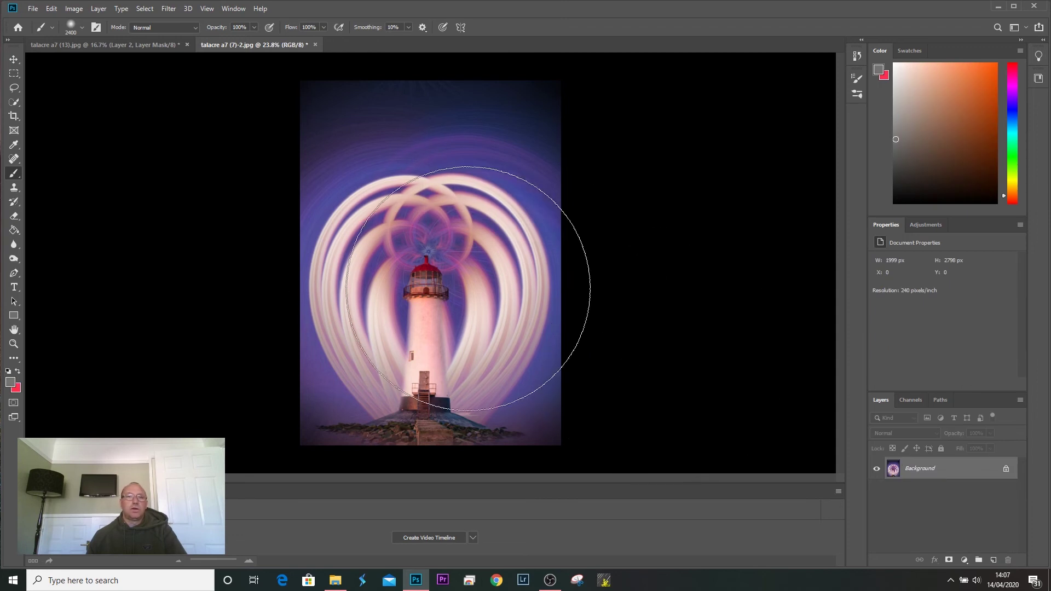
# Start a Camera Raw Filter with Exposure +0.15, Contrast +13 and Clarity -42.
pyautogui.click(168, 10)
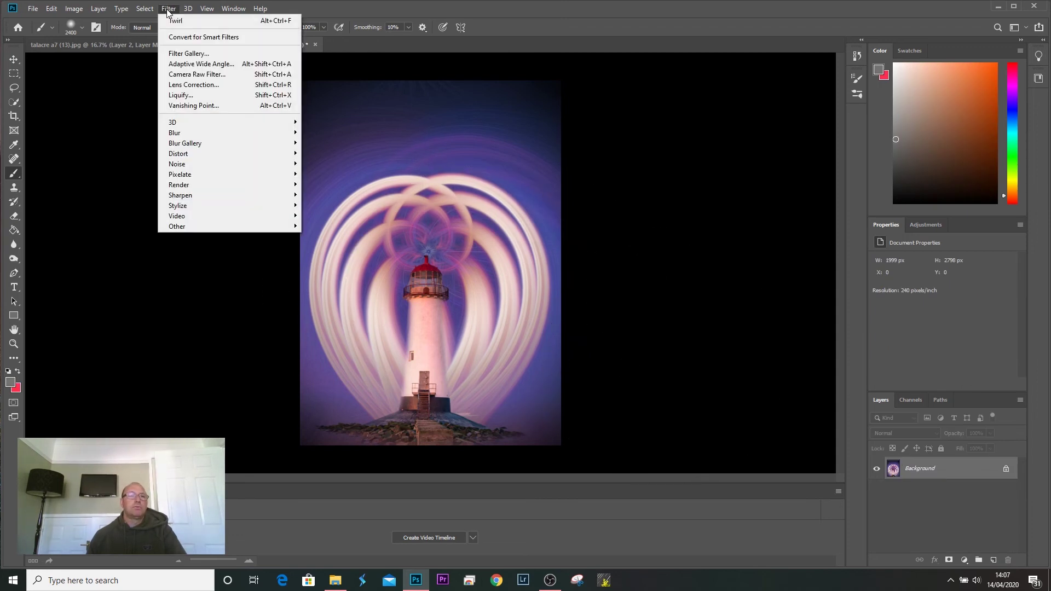
pyautogui.click(178, 75)
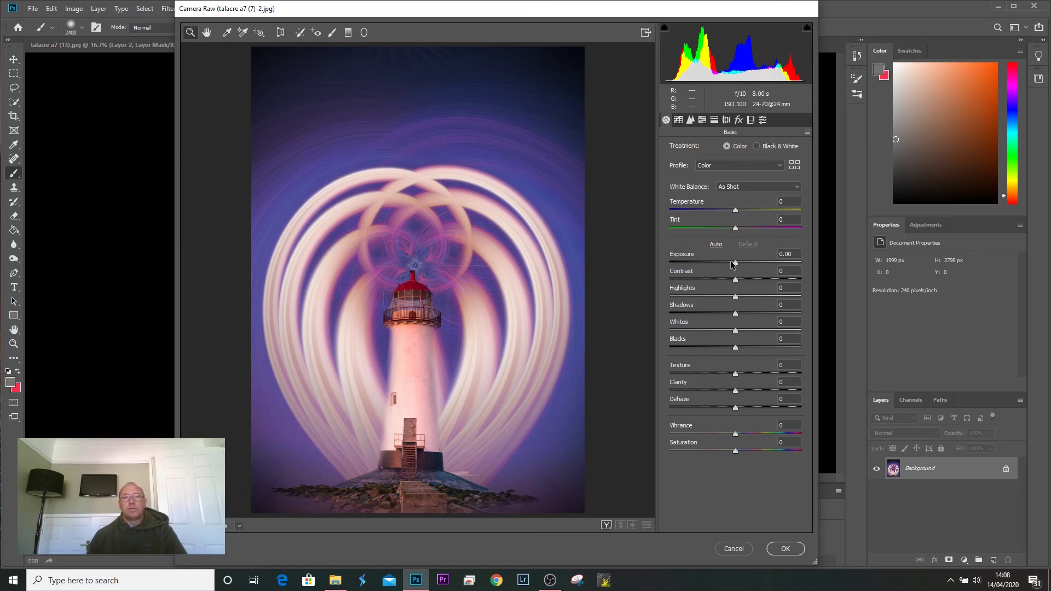
pyautogui.moveTo(733, 265)
pyautogui.mouseDown()
pyautogui.moveTo(754, 266)
pyautogui.moveTo(736, 270)
pyautogui.moveTo(736, 280)
pyautogui.moveTo(755, 281)
pyautogui.moveTo(744, 282)
pyautogui.mouseUp()
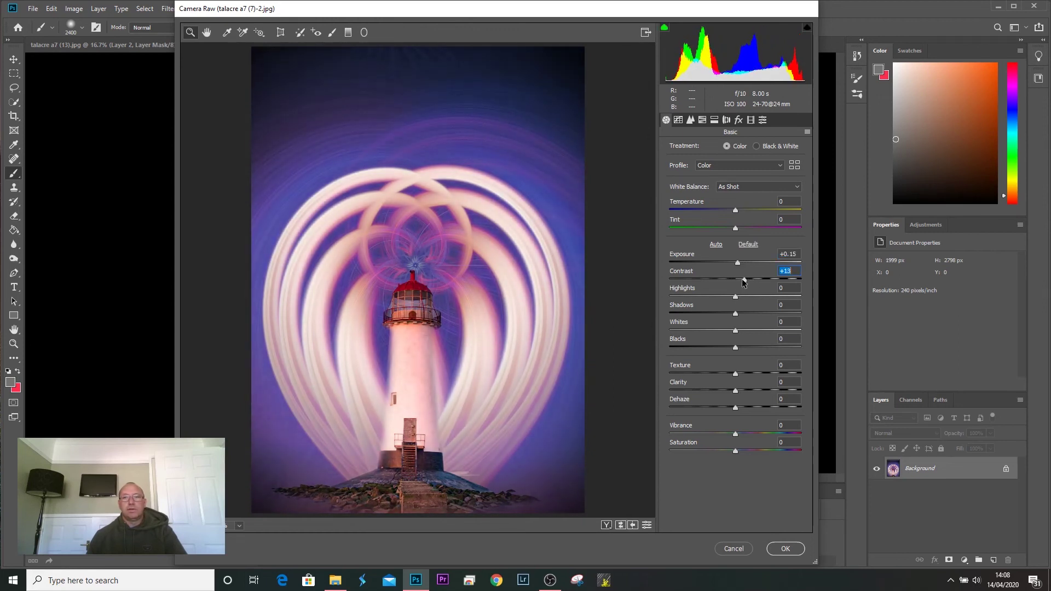
pyautogui.moveTo(735, 377)
pyautogui.mouseDown()
pyautogui.moveTo(772, 373)
pyautogui.moveTo(717, 378)
pyautogui.mouseUp()
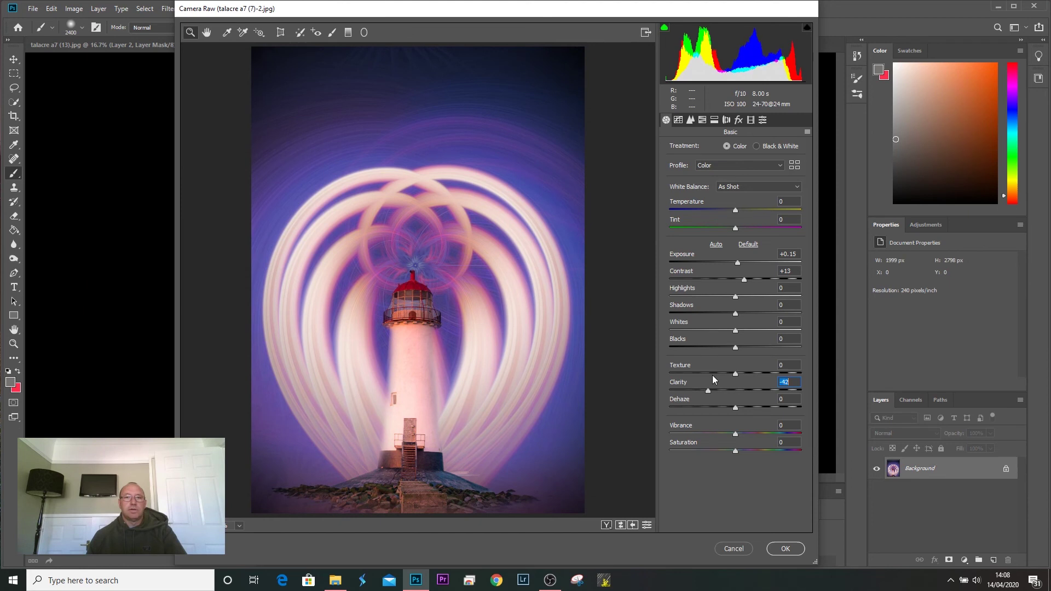
pyautogui.moveTo(713, 378)
pyautogui.mouseDown()
pyautogui.moveTo(743, 392)
pyautogui.moveTo(708, 396)
pyautogui.mouseUp()
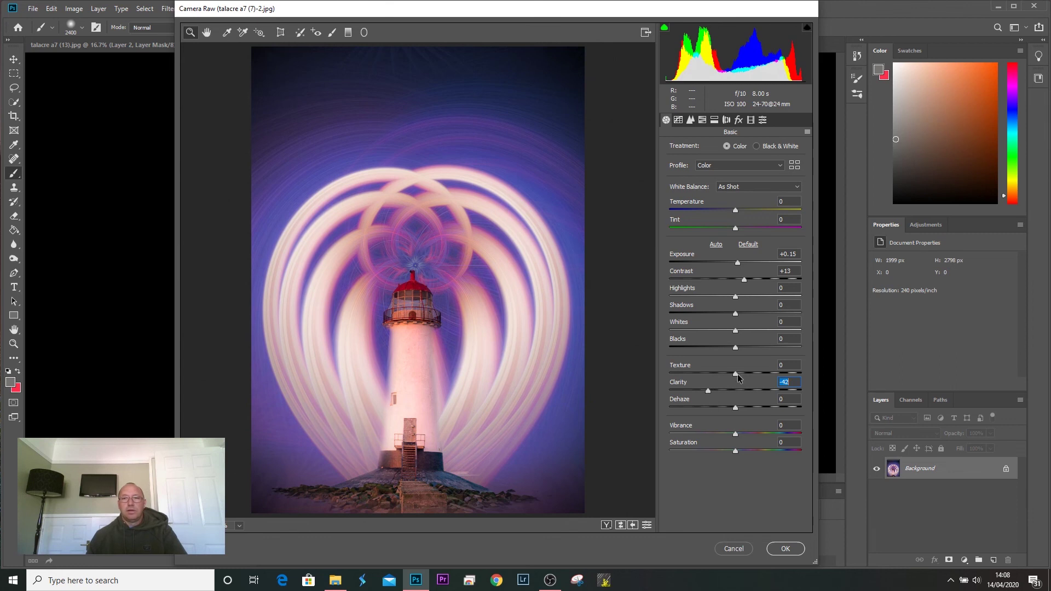
# Paint a Camera Raw adjustment brush with Texture +31 and Temperature +5 down the lighthouse to its base and apply the filter.
pyautogui.click(333, 33)
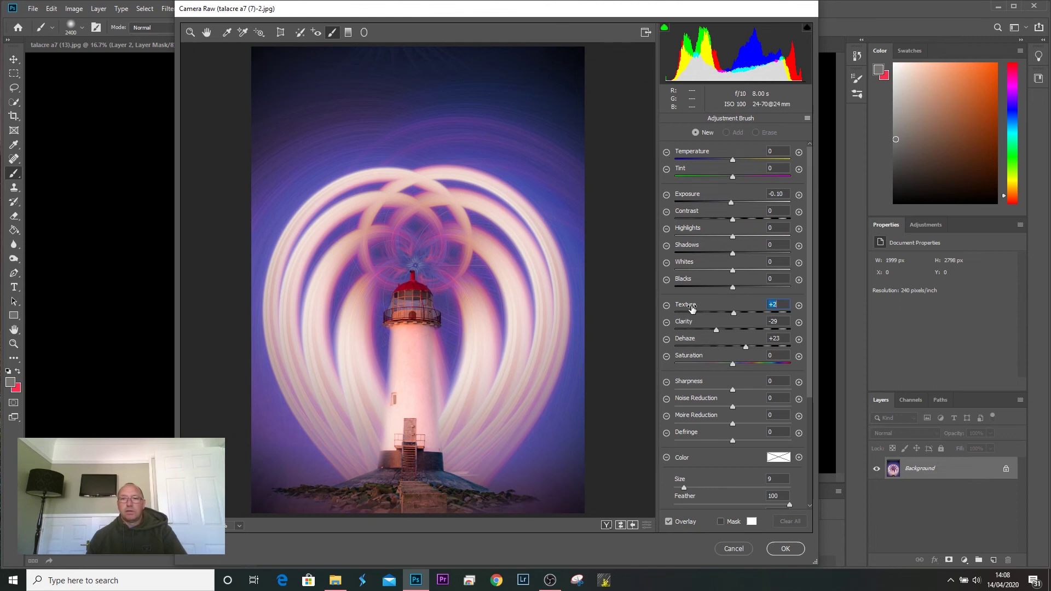
pyautogui.click(666, 305)
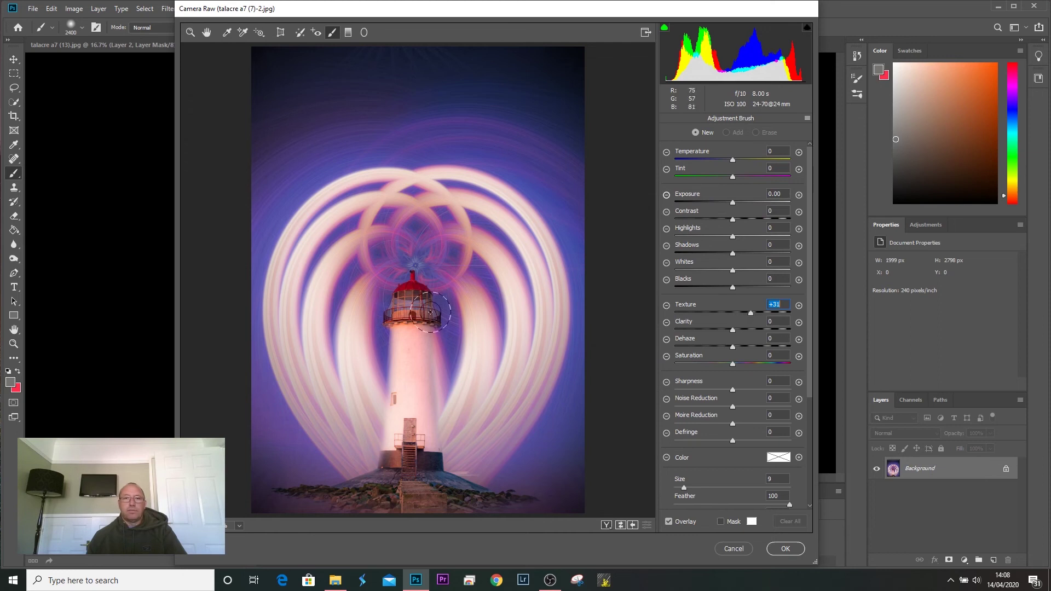
pyautogui.moveTo(414, 310)
pyautogui.mouseDown()
pyautogui.moveTo(411, 444)
pyautogui.moveTo(432, 482)
pyautogui.mouseUp()
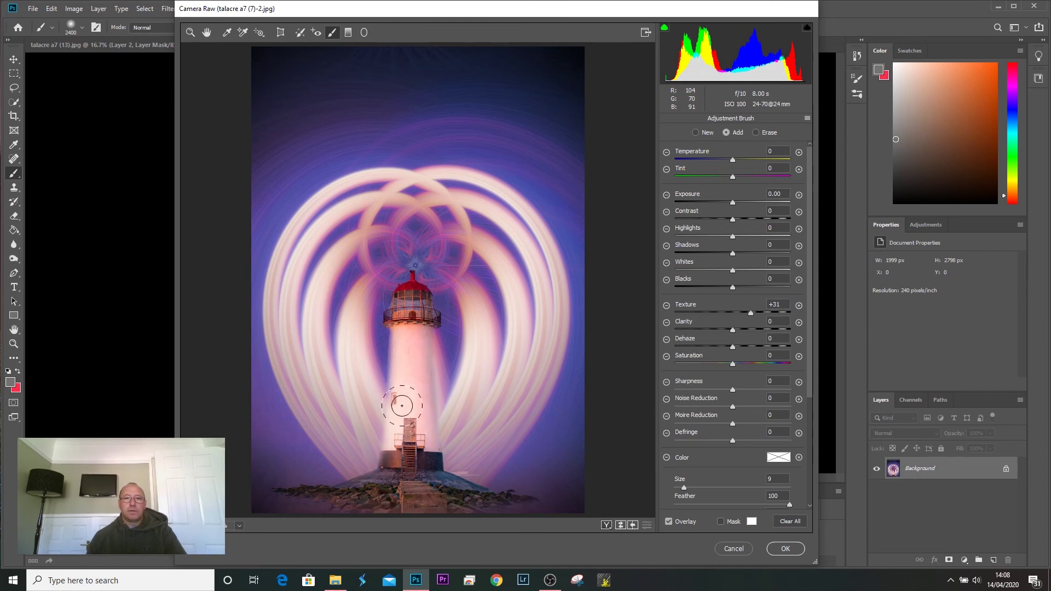
pyautogui.click(424, 298)
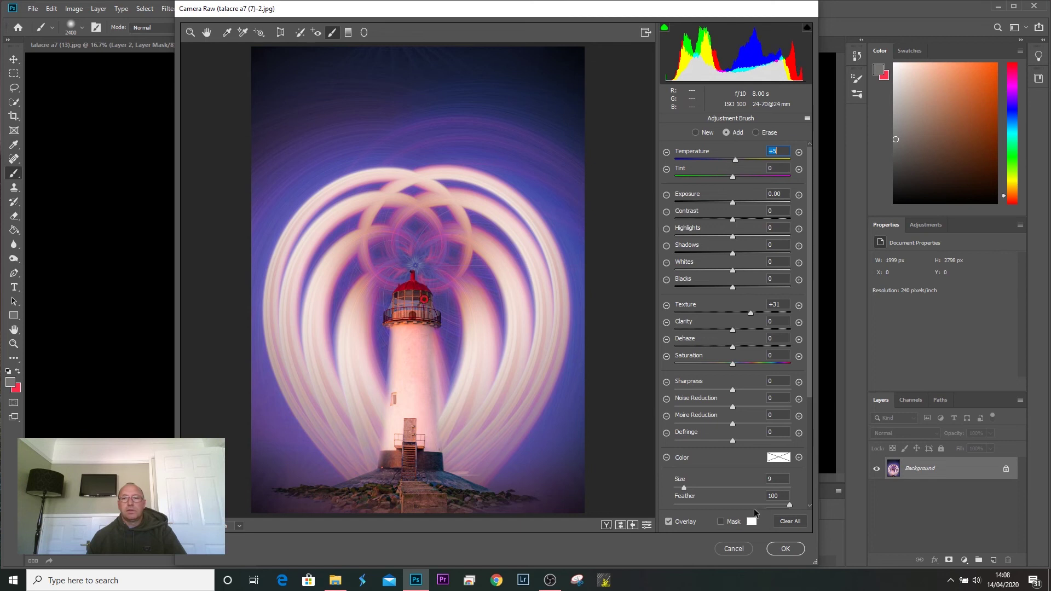
pyautogui.click(785, 548)
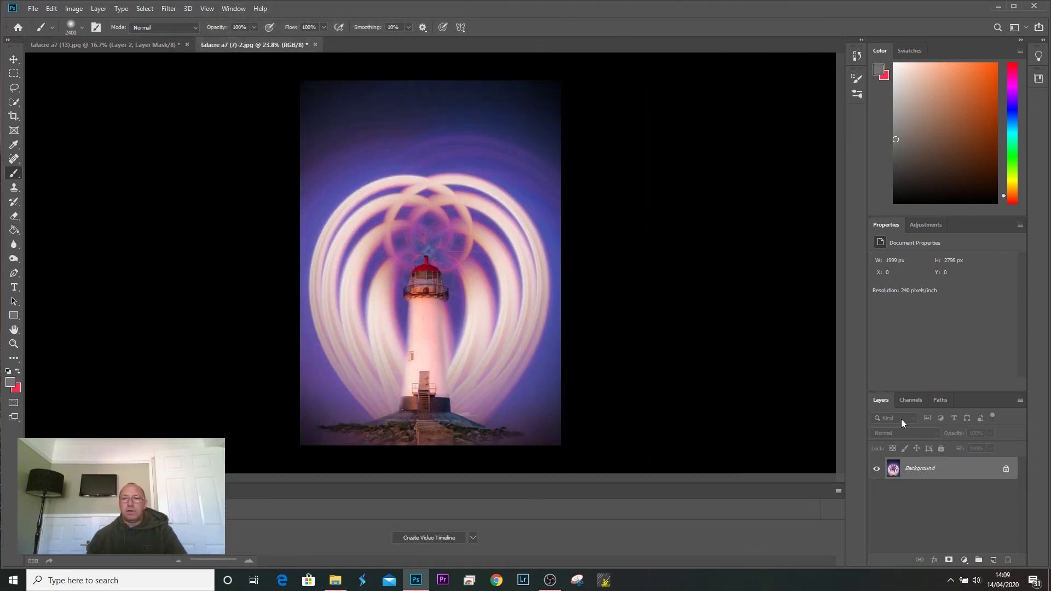
# Duplicate the flattened Background layer as Background copy.
pyautogui.rightClick(959, 479)
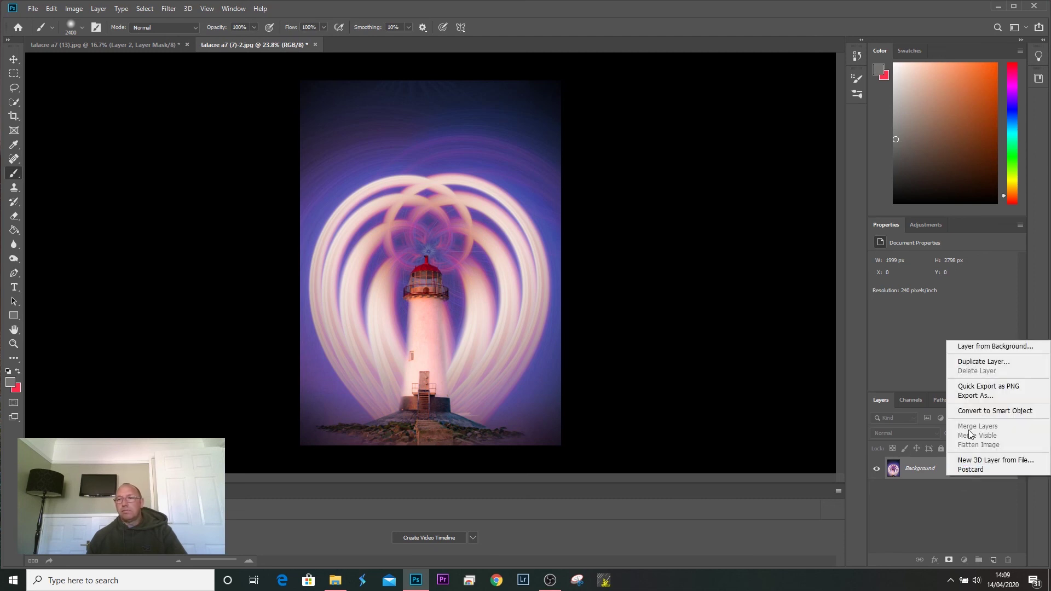
pyautogui.click(965, 362)
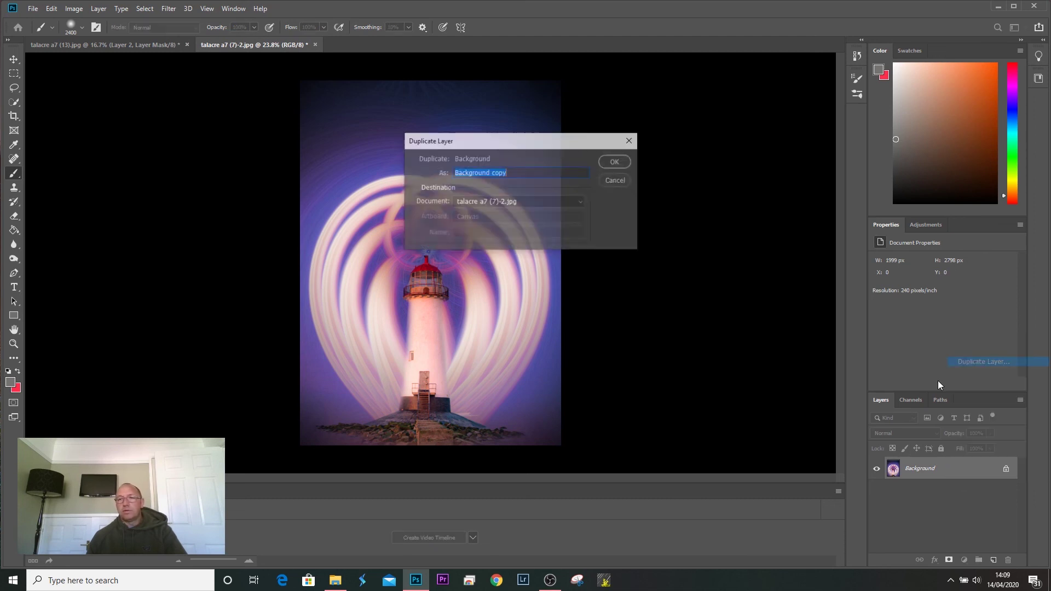
pyautogui.click(615, 162)
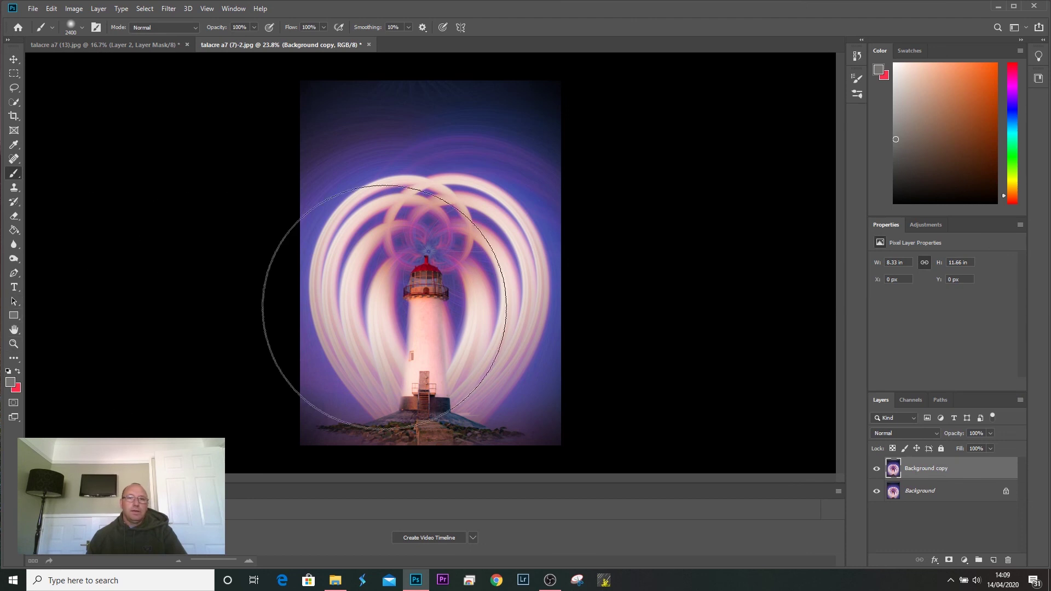
# Burn the midtones of the sky beside the upper lighthouse tower at 11% exposure, reducing the brush to 125 px.
pyautogui.scroll(3, 384, 306)
pyautogui.press('[')
pyautogui.press('[')
pyautogui.press('[')
pyautogui.press('[')
pyautogui.press('[')
pyautogui.press('[')
pyautogui.press('[')
pyautogui.press('[')
pyautogui.press('[')
pyautogui.press('[')
pyautogui.press('[')
pyautogui.press('[')
pyautogui.press('[')
pyautogui.press('[')
pyautogui.press('[')
pyautogui.press('[')
pyautogui.press('[')
pyautogui.press('[')
pyautogui.press('[')
pyautogui.press('[')
pyautogui.press('[')
pyautogui.press('[')
pyautogui.press('[')
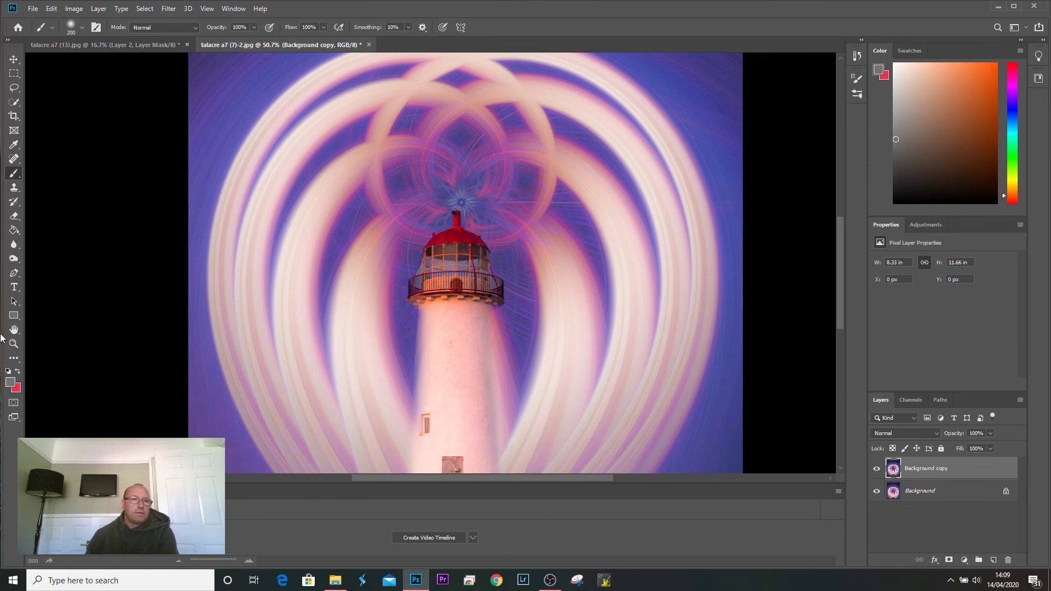
pyautogui.click(15, 258)
pyautogui.press('[')
pyautogui.press('[')
pyautogui.press('[')
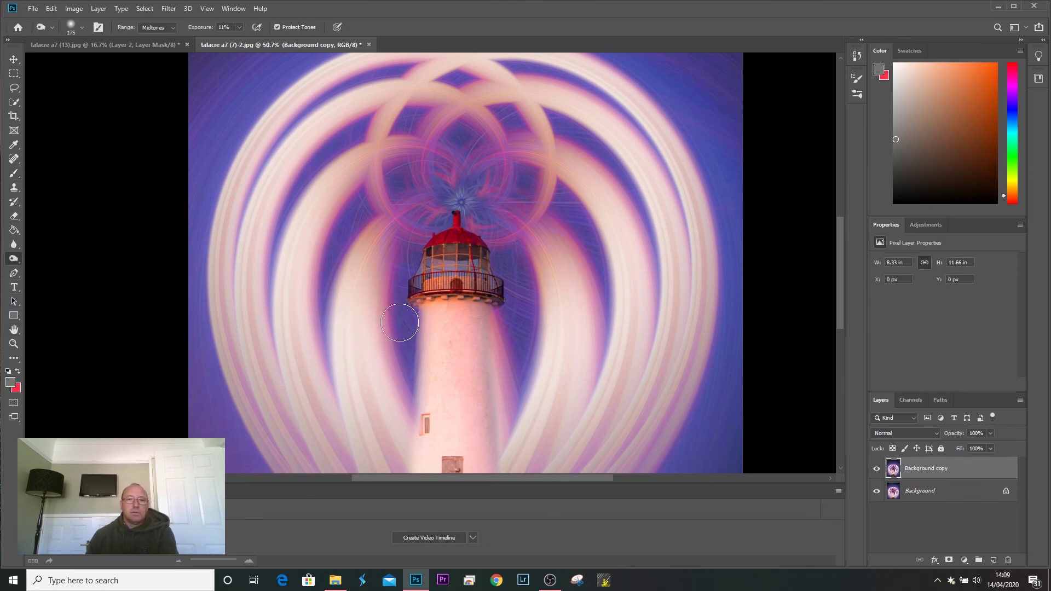
pyautogui.moveTo(396, 351); pyautogui.dragTo(404, 327)
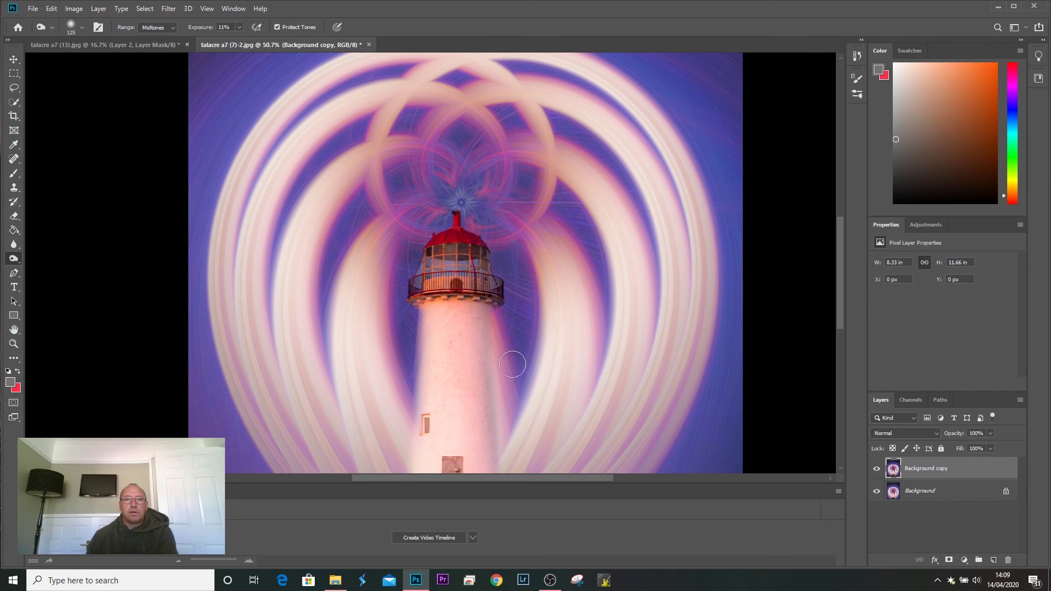
# Set the Burn range to Shadows and burn around the lantern room and gallery at 11% exposure.
pyautogui.moveTo(838, 296); pyautogui.dragTo(838, 336)
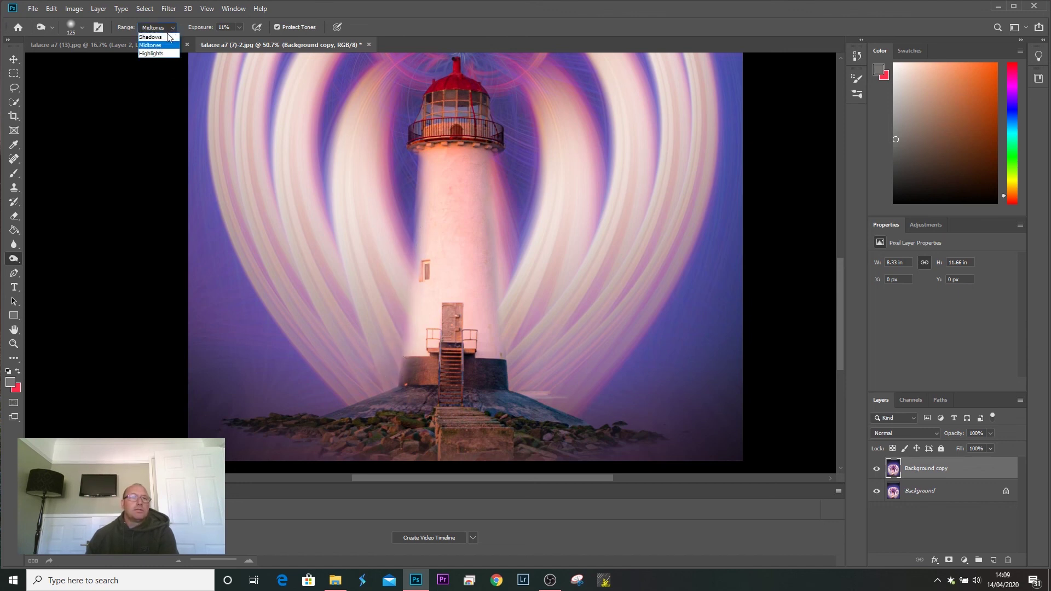
pyautogui.click(162, 37)
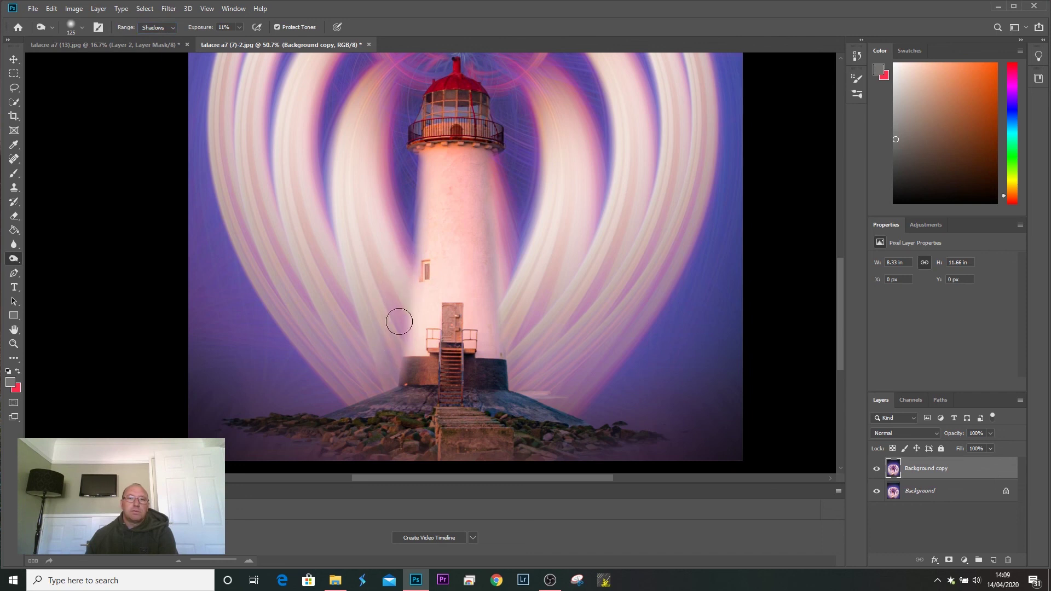
pyautogui.moveTo(410, 96)
pyautogui.mouseDown()
pyautogui.moveTo(476, 66)
pyautogui.moveTo(498, 131)
pyautogui.mouseUp()
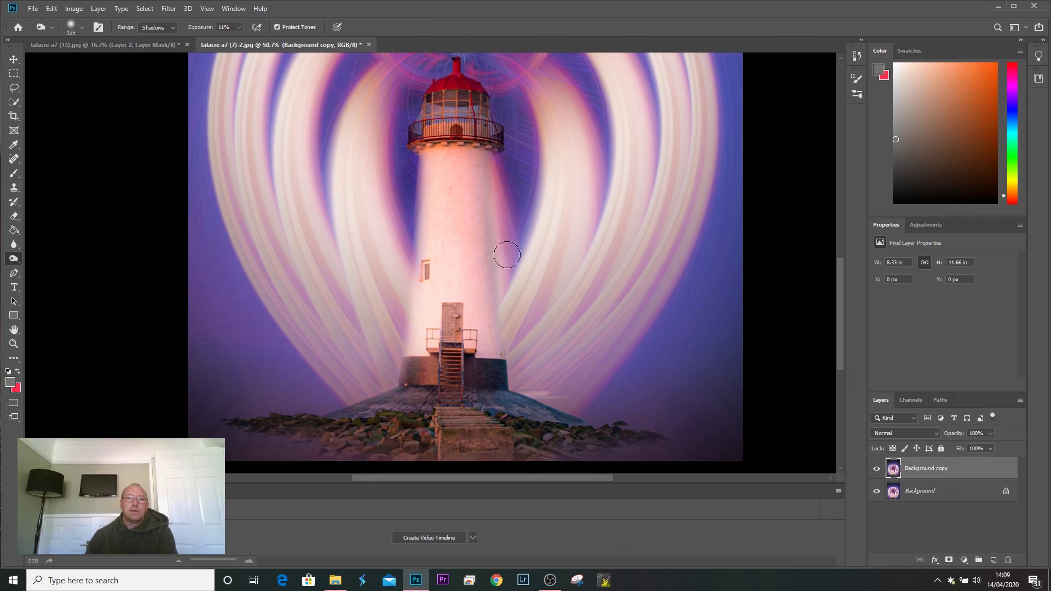
# Burn the shadows along both sides of the lighthouse tower down towards its base at 11% exposure, enlarging the brush to 200 px.
pyautogui.moveTo(523, 212)
pyautogui.mouseDown()
pyautogui.moveTo(500, 95)
pyautogui.moveTo(451, 56)
pyautogui.moveTo(409, 97)
pyautogui.moveTo(399, 227)
pyautogui.mouseUp()
pyautogui.moveTo(380, 354)
pyautogui.mouseDown()
pyautogui.moveTo(364, 364)
pyautogui.moveTo(405, 281)
pyautogui.moveTo(403, 295)
pyautogui.mouseUp()
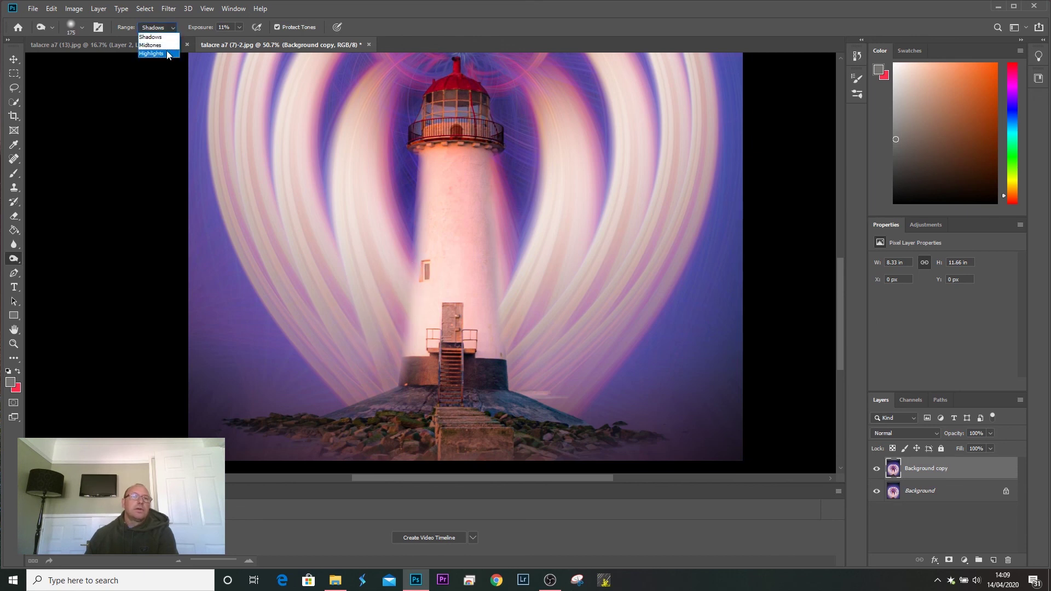
pyautogui.press('Escape')
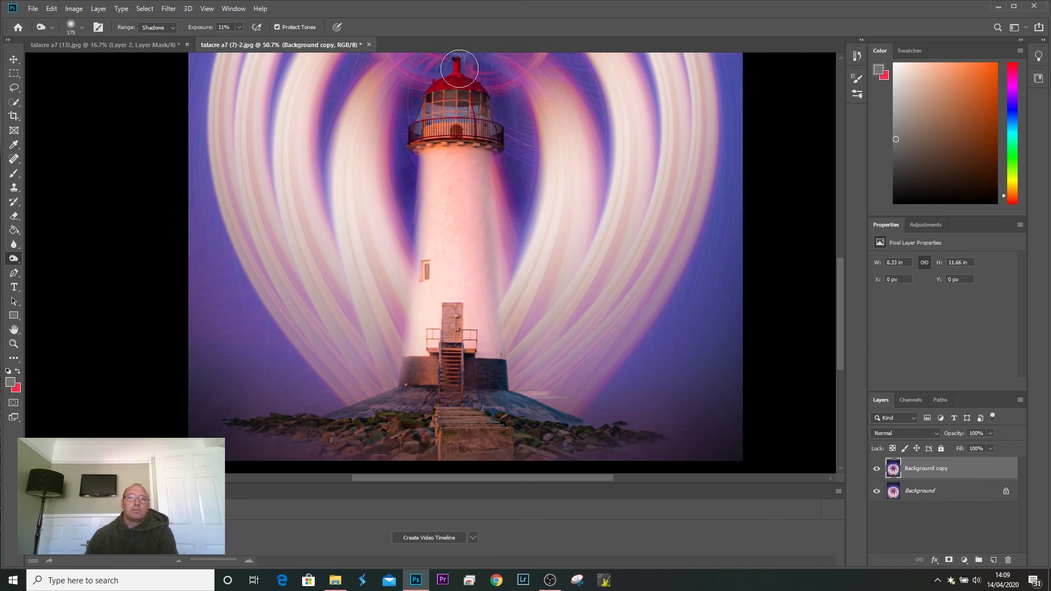
pyautogui.moveTo(417, 223); pyautogui.dragTo(406, 282)
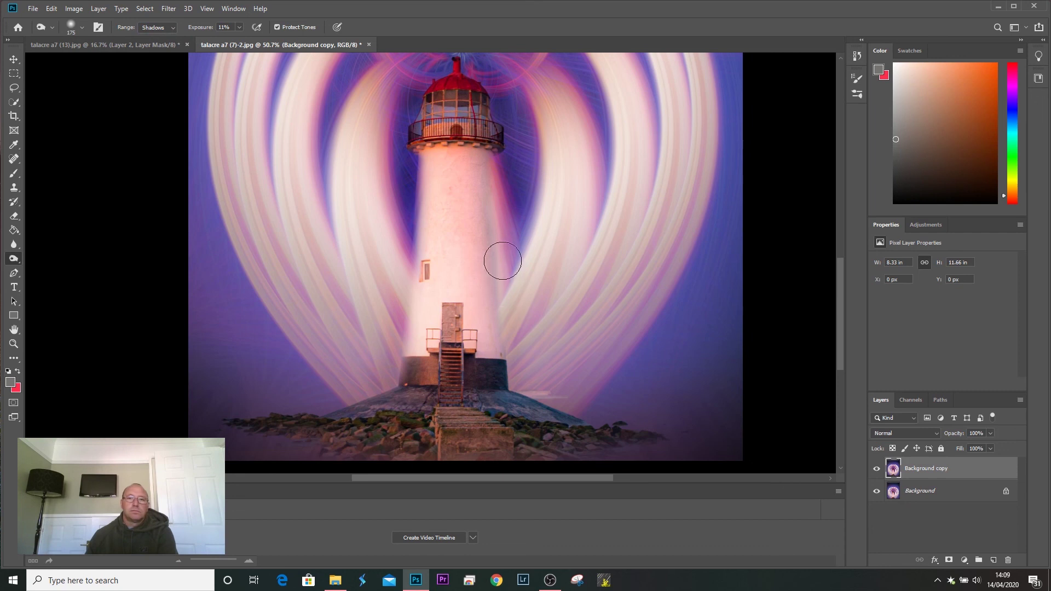
pyautogui.press(']')
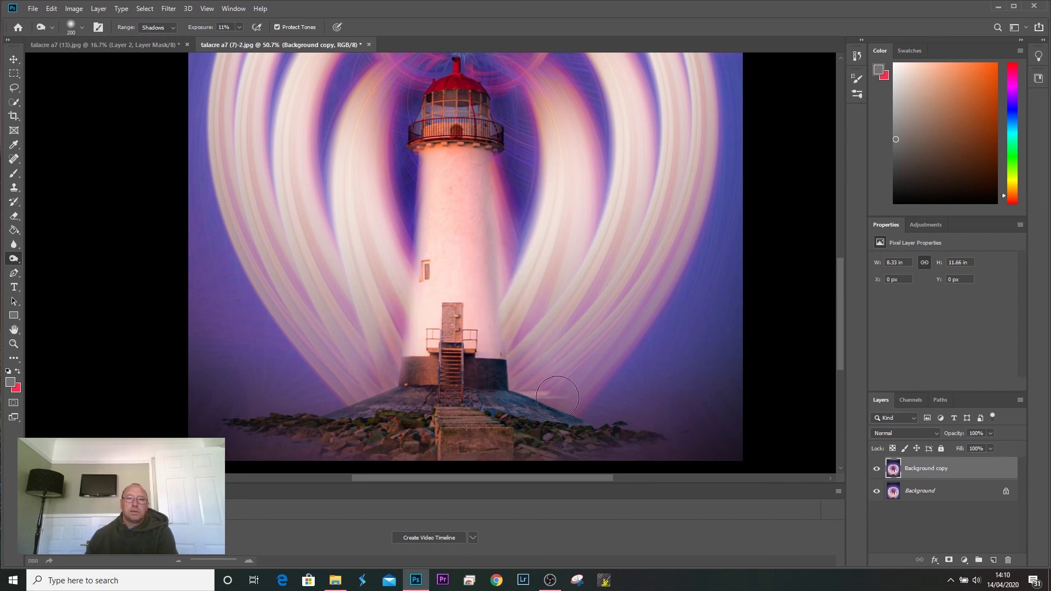
pyautogui.scroll(-5, 443, 268)
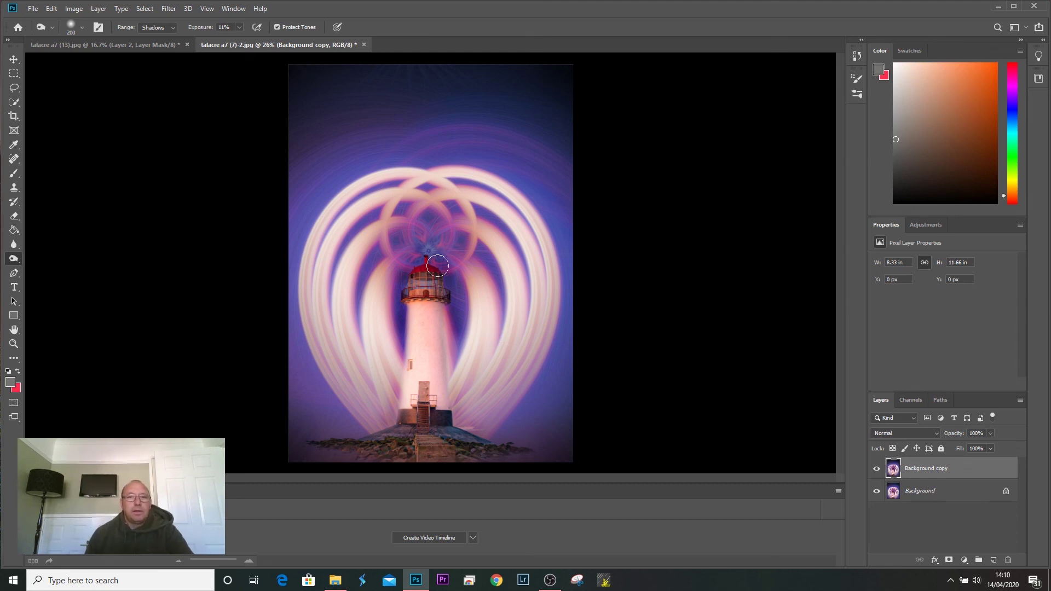
pyautogui.scroll(2, 437, 266)
pyautogui.scroll(-1, 433, 289)
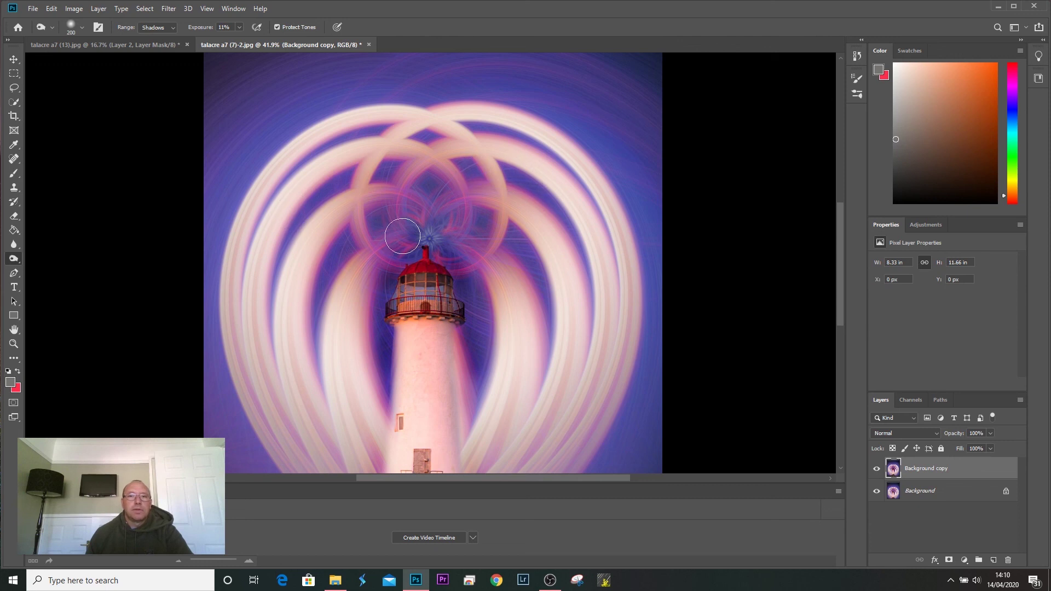
pyautogui.scroll(3, 418, 240)
pyautogui.scroll(-5, 458, 269)
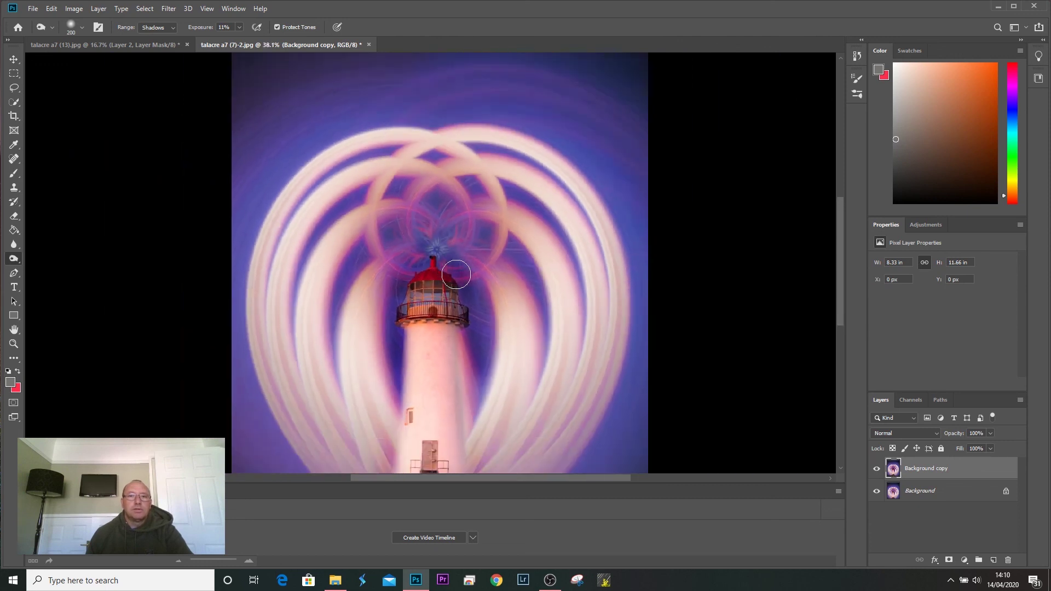